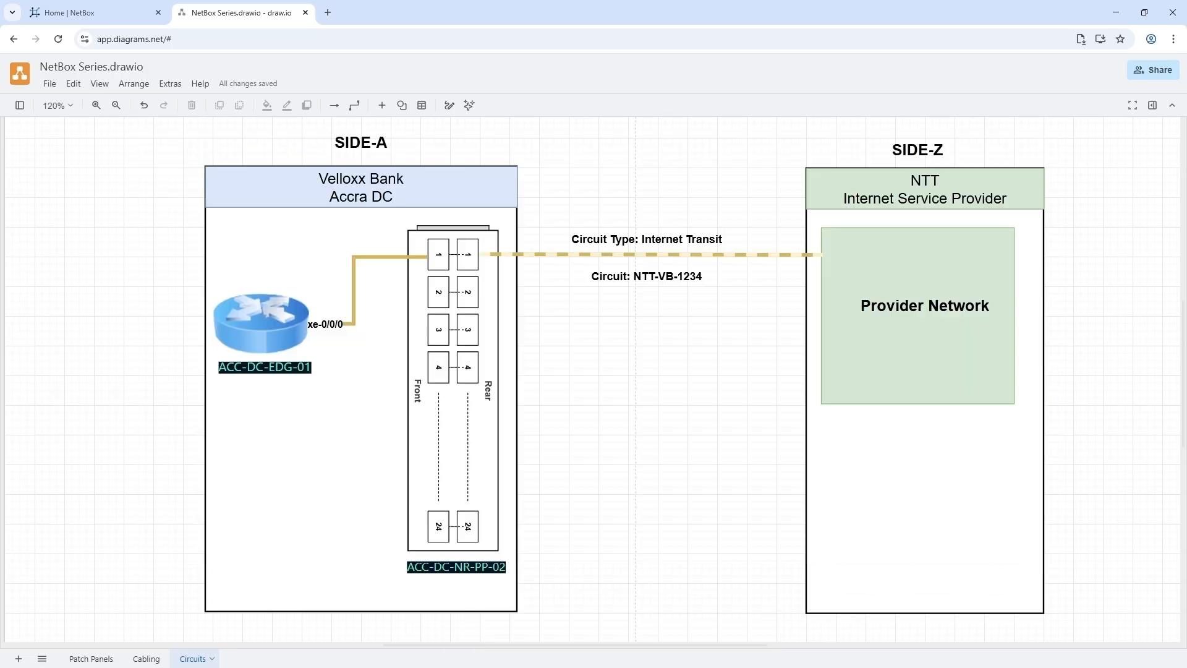
- Switch from the draw.io circuit diagram to the 'Home | NetBox' dashboard tab
left_click(96, 14)
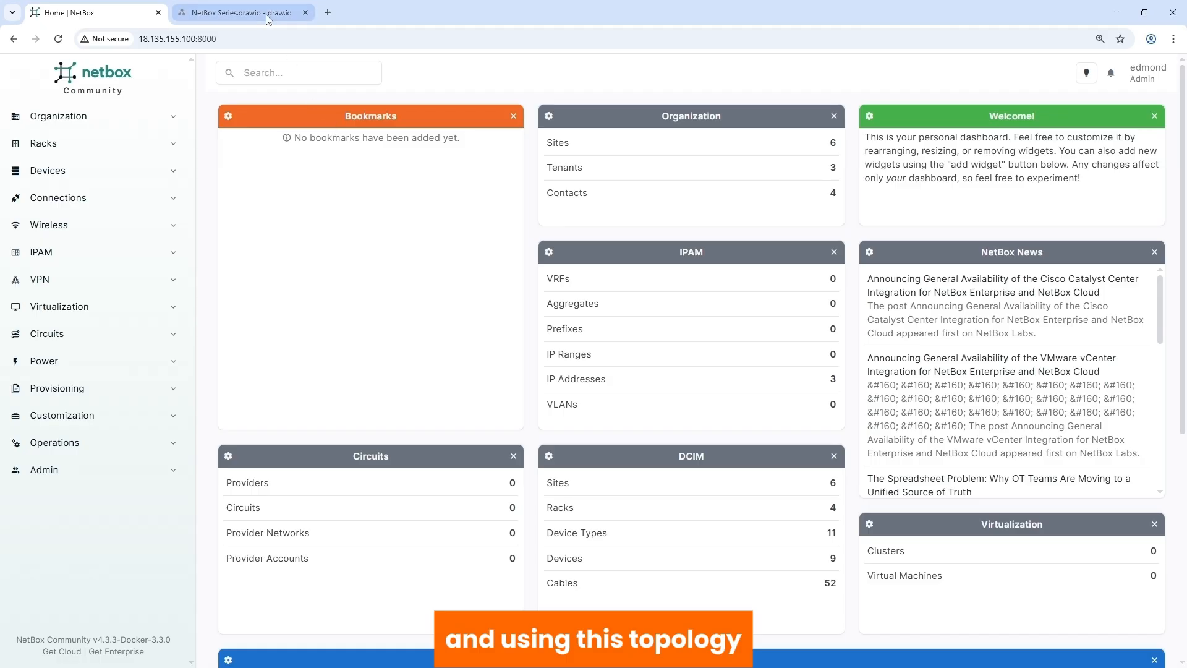
- Return to the NetBox Series.drawio diagram showing circuit NTT-VB-1234 from Accra DC to NTT
left_click(238, 12)
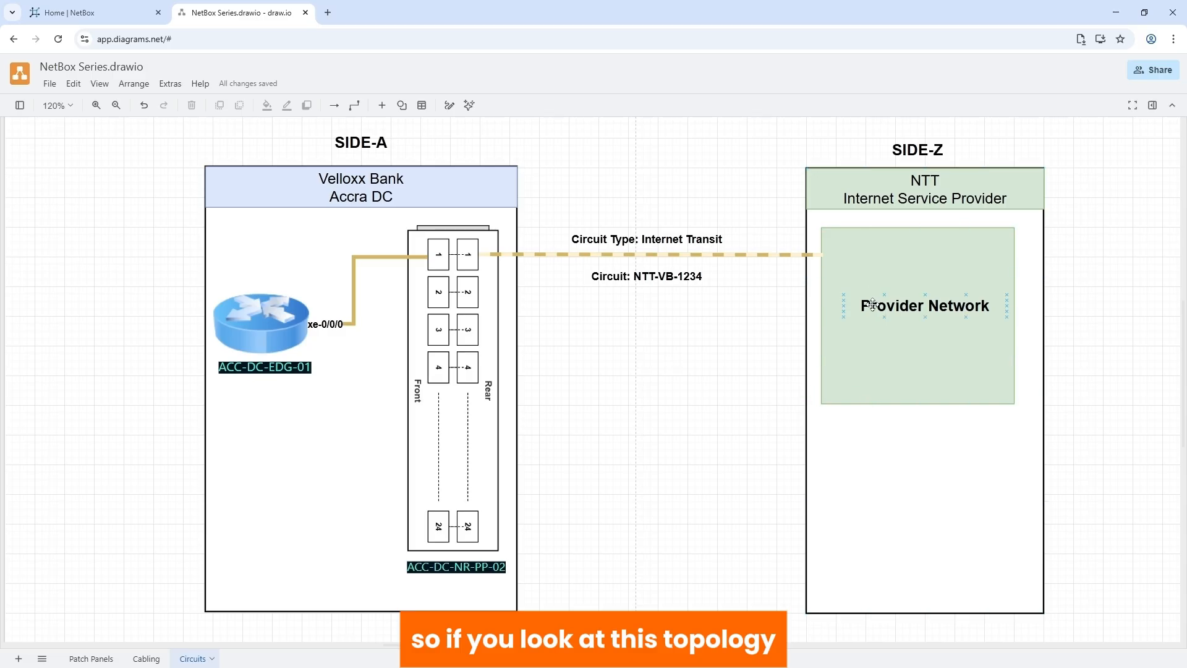
left_click(922, 186)
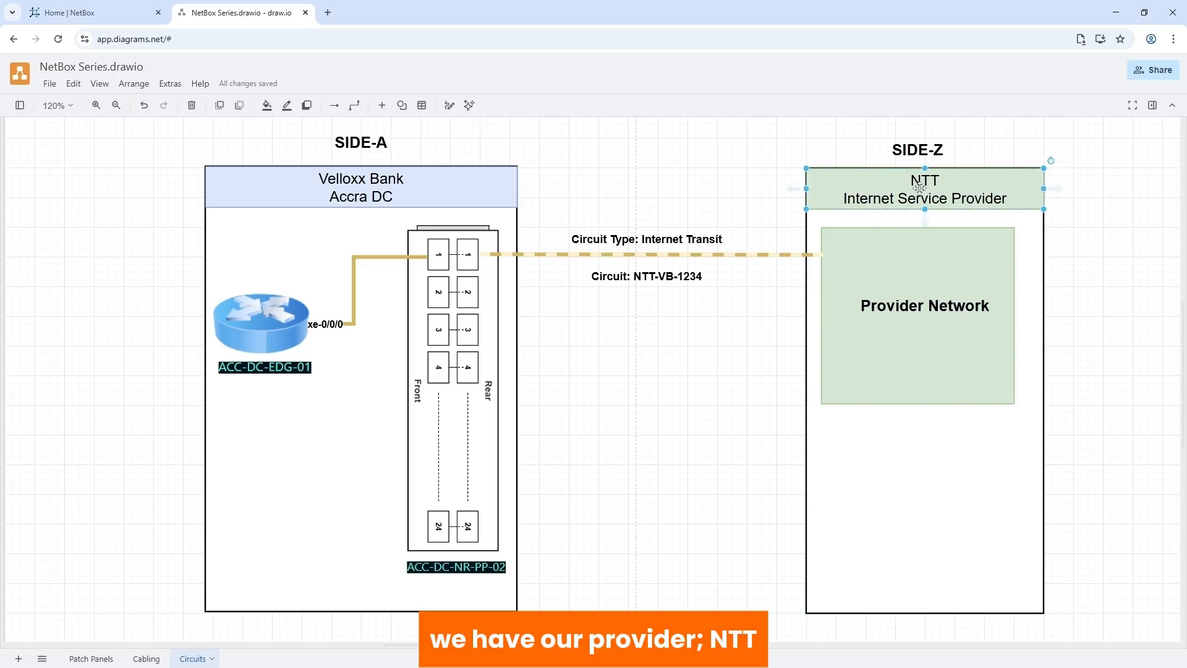
left_click(895, 384)
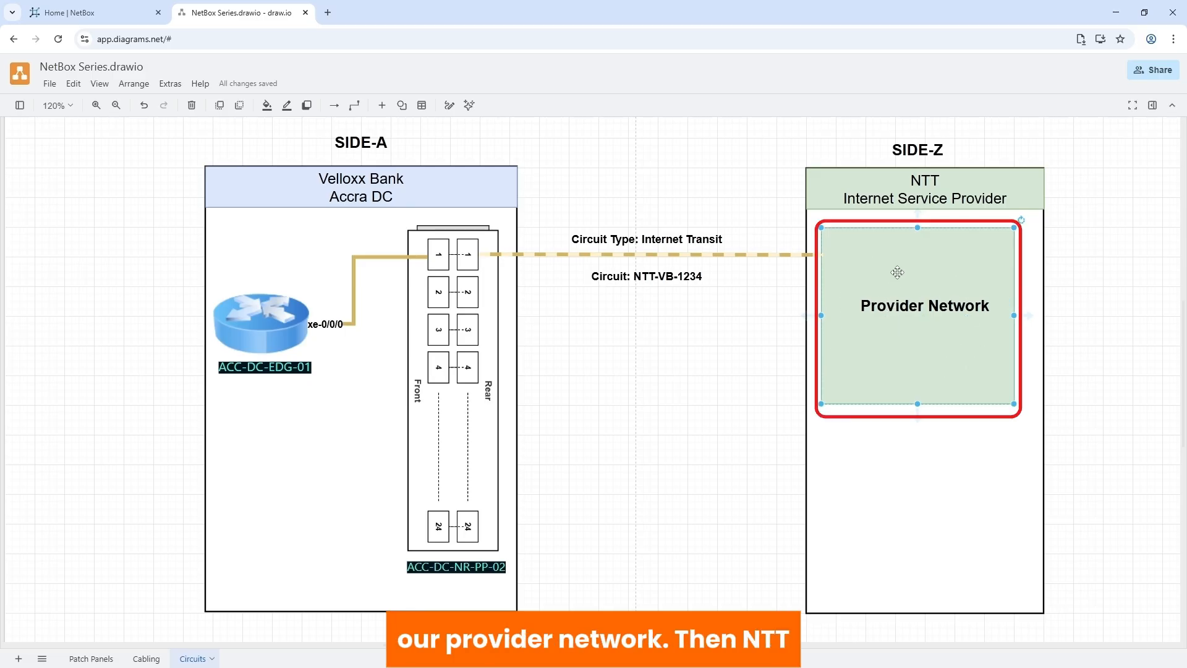
left_click(914, 186)
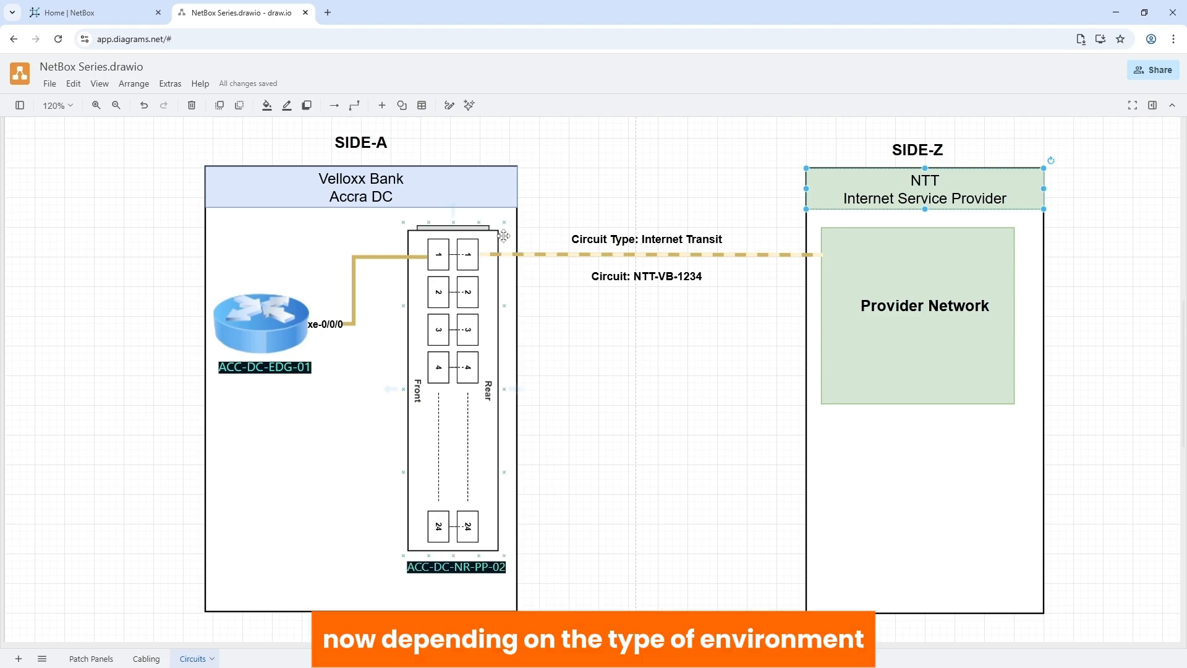
- Point out patch panel ACC-DC-NR-PP-02 on the diagram, then return to the NetBox dashboard
left_click(677, 368)
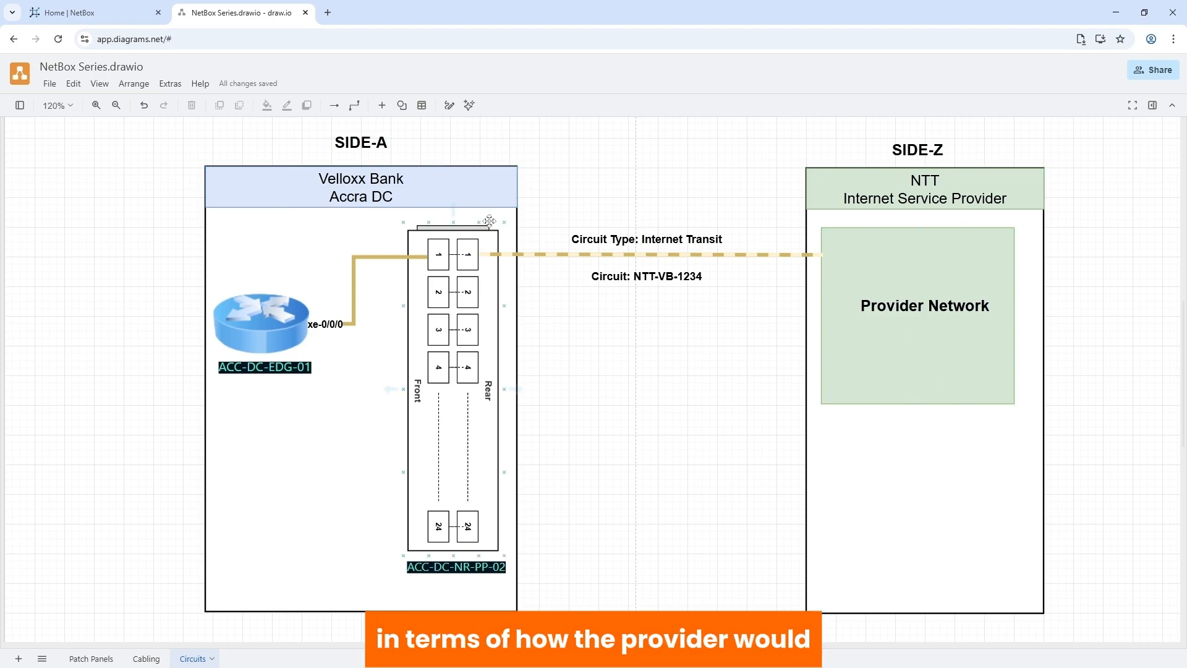
left_click(445, 245)
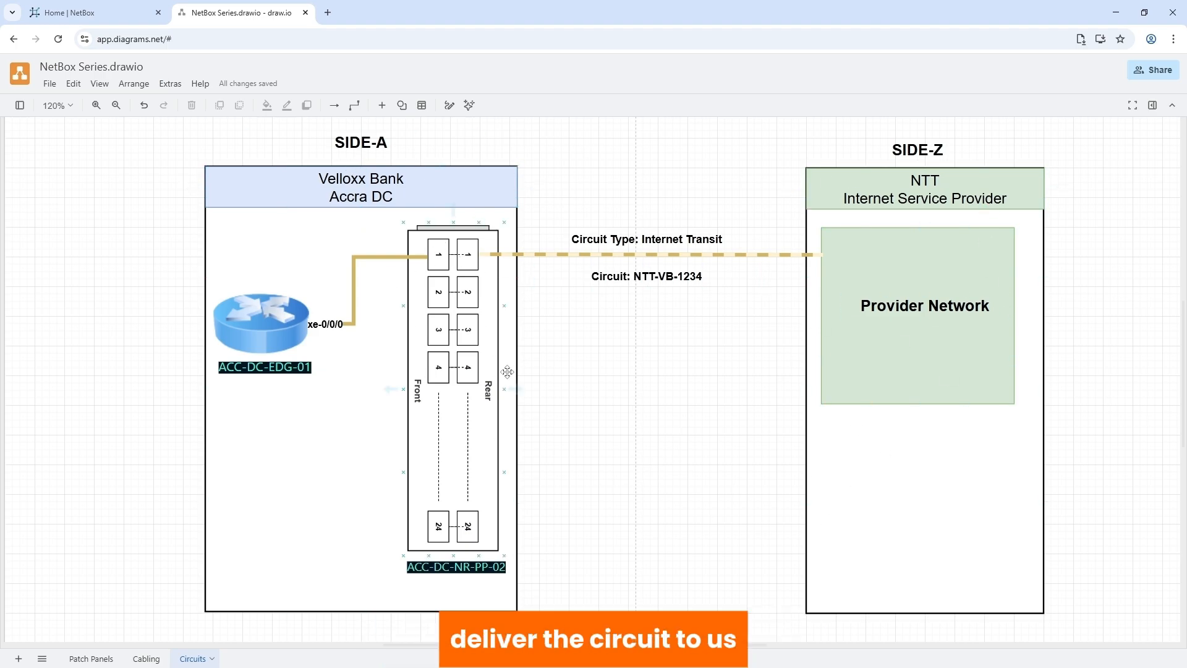
left_click(736, 414)
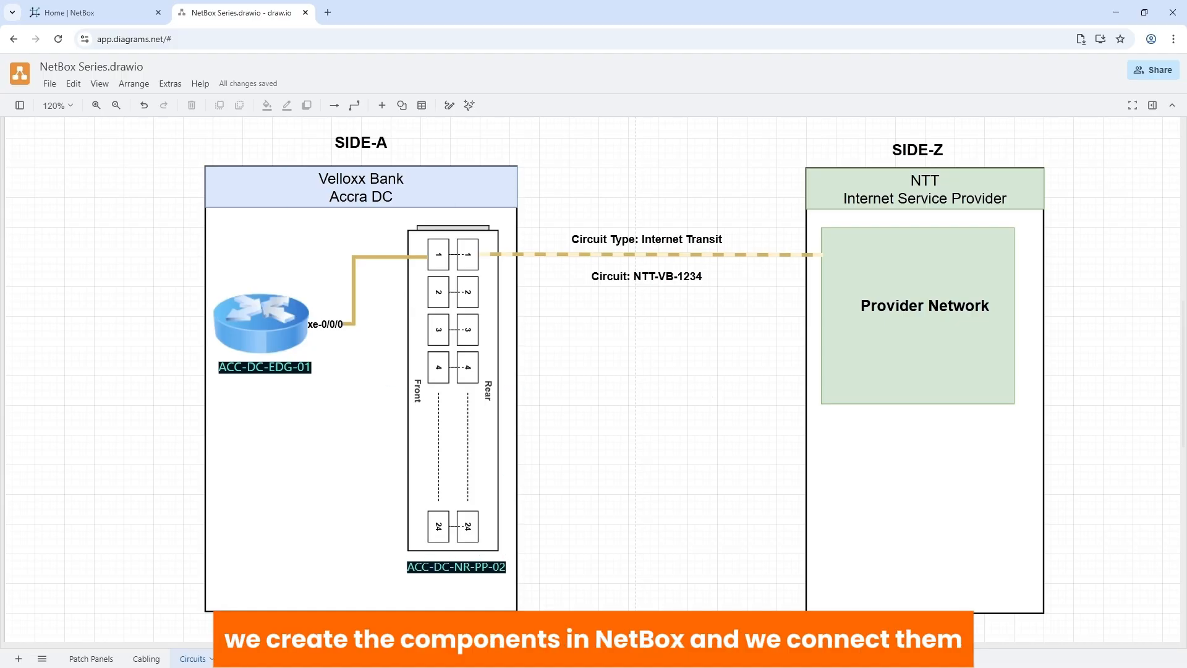
left_click(80, 16)
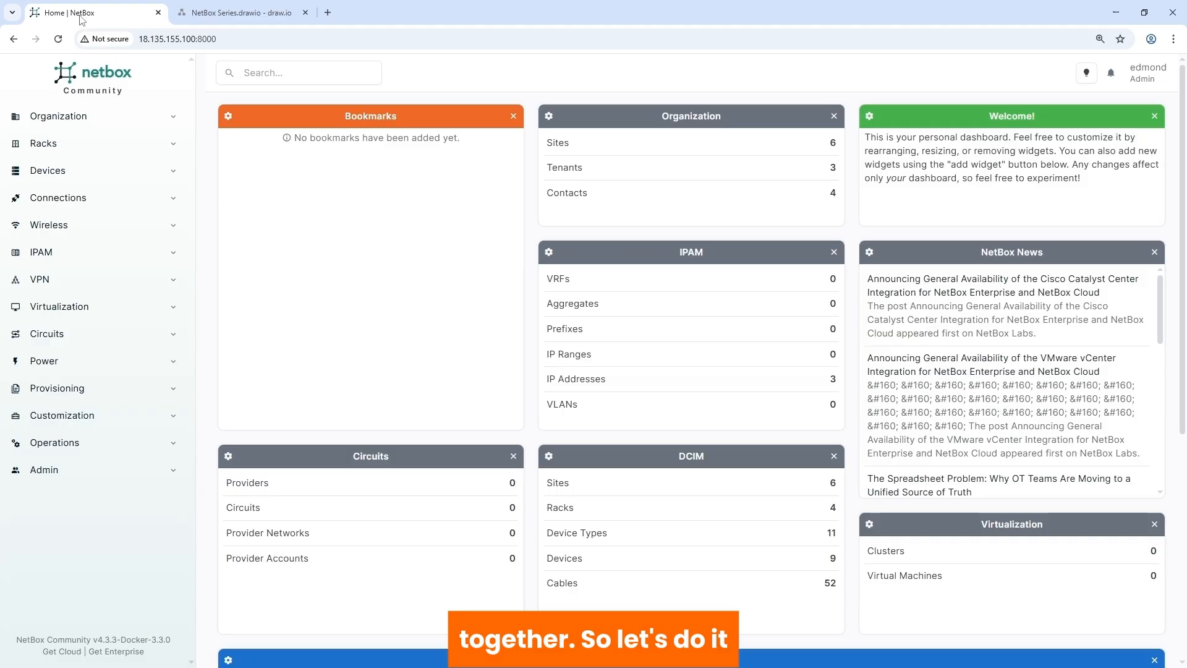
- Start a new contact in the External group, named and titled 'NTT NOC'
left_click(96, 120)
left_click(27, 332)
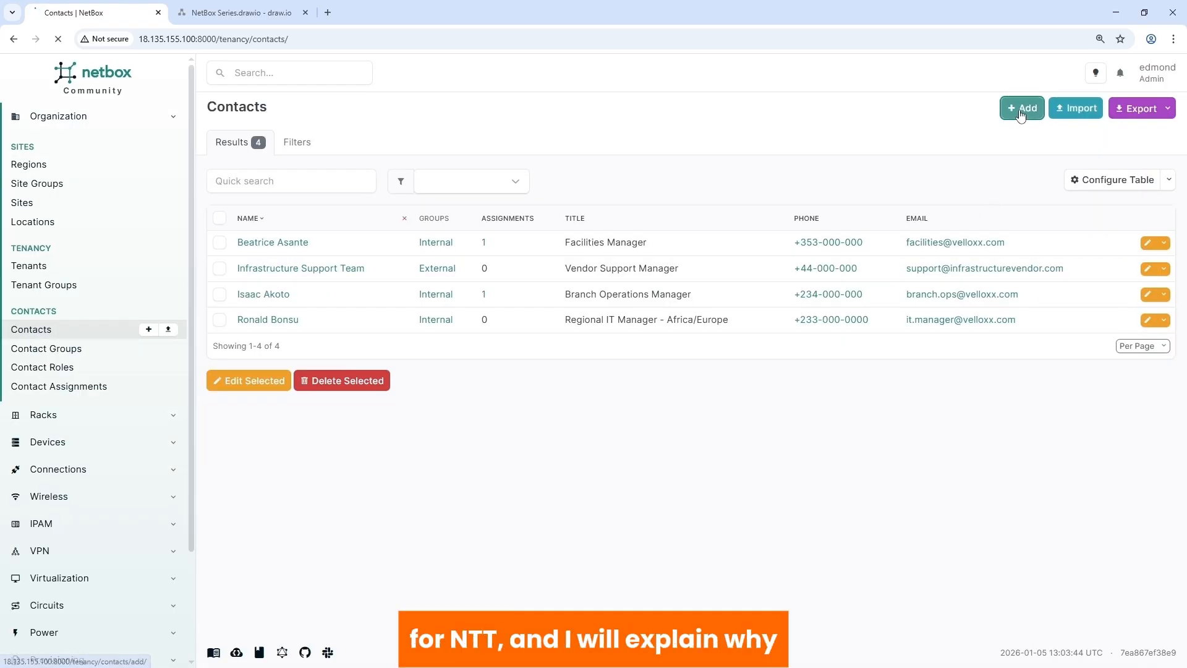
left_click(597, 230)
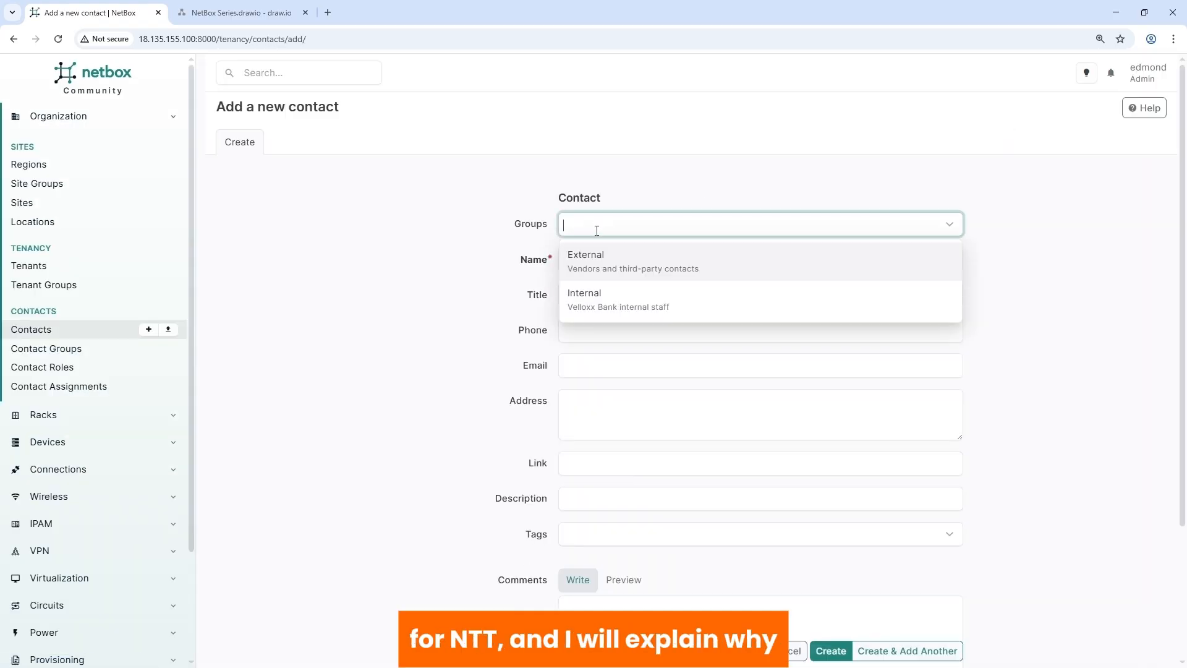
left_click(637, 263)
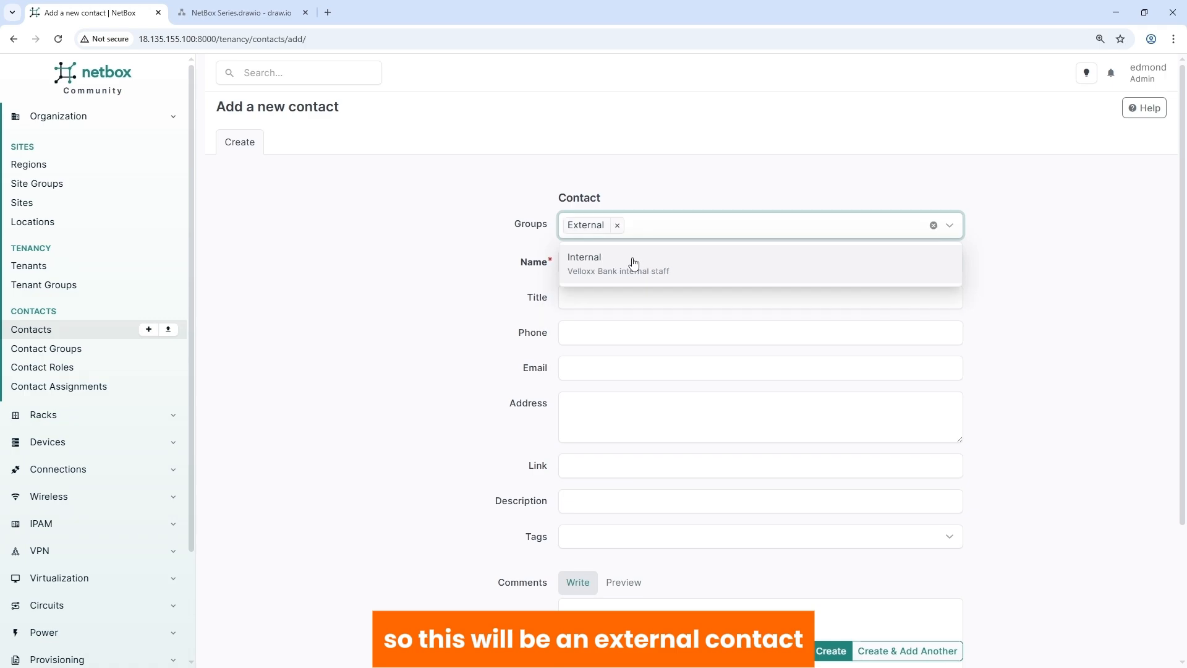
left_click(644, 262)
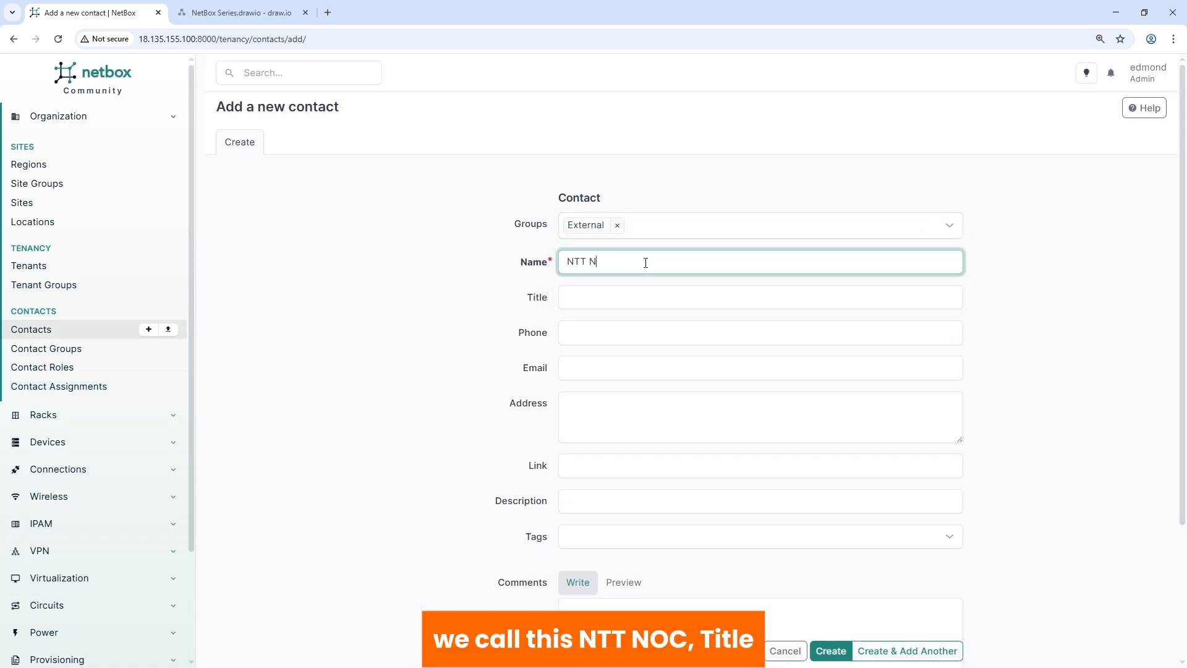
left_click(579, 301)
type("NT")
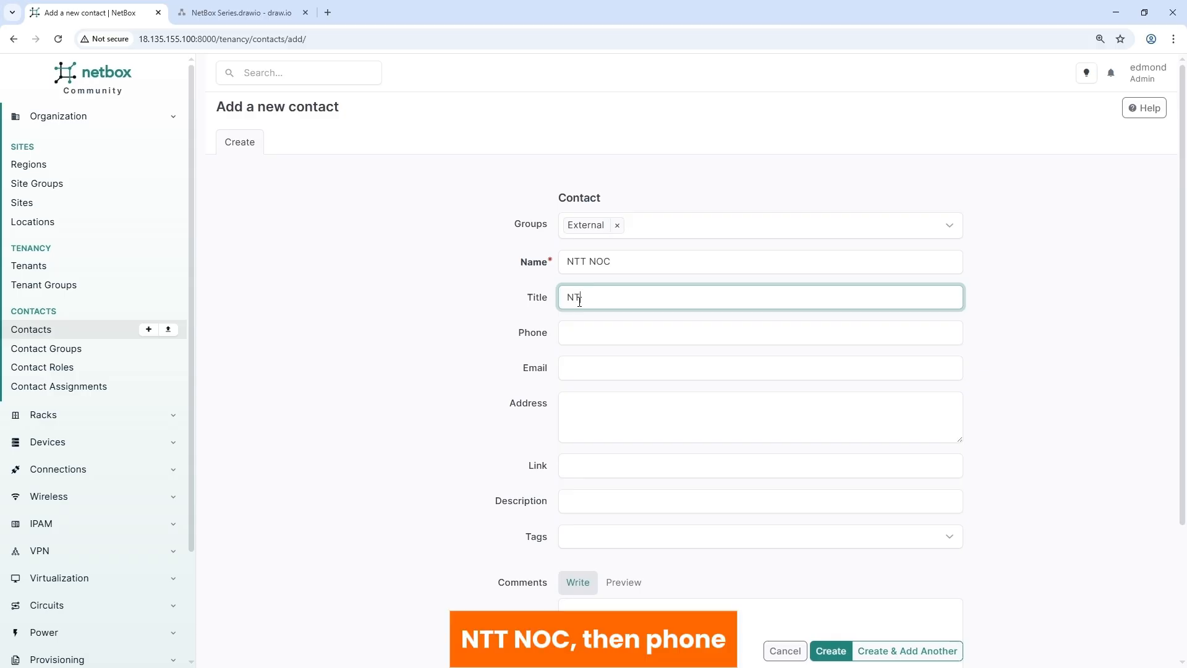
type("T NOC")
- Fill in the NOC's phone number, e-mail address and pasted web link, and save the contact
left_click(586, 333)
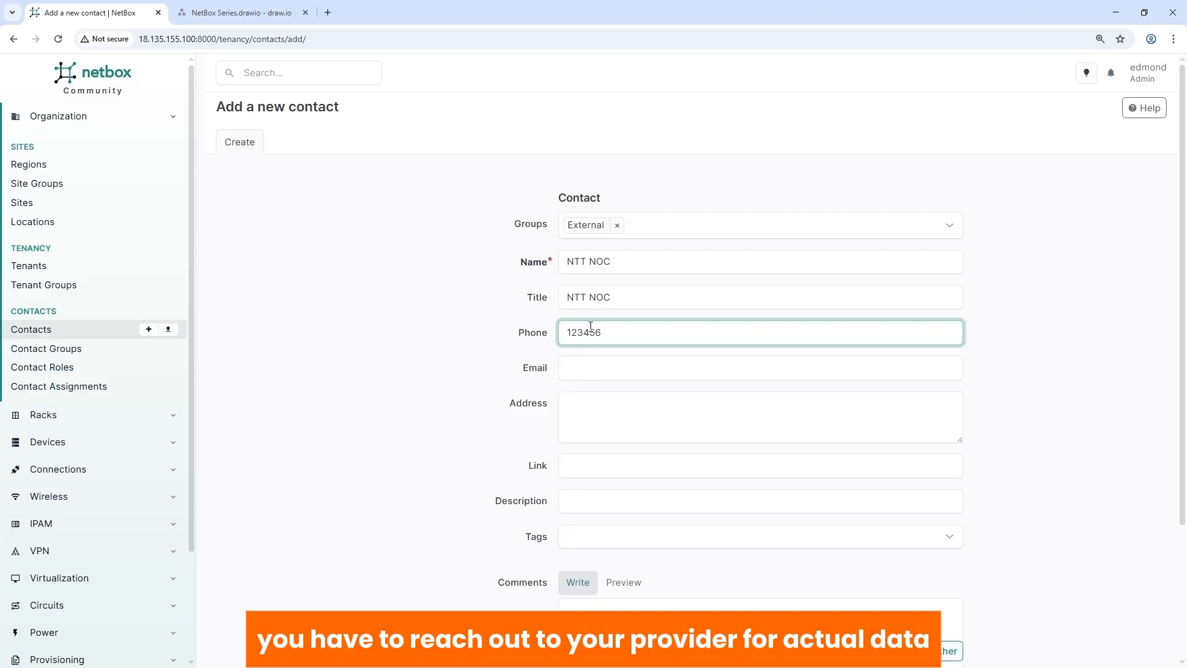
left_click(602, 369)
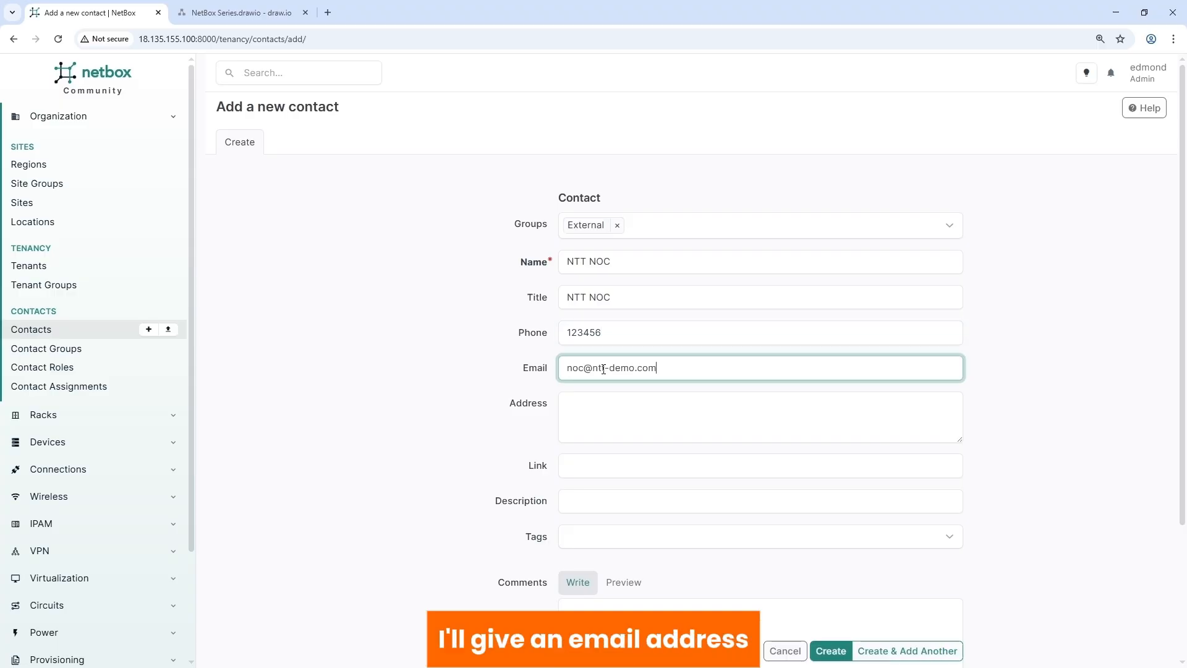
left_click(574, 465)
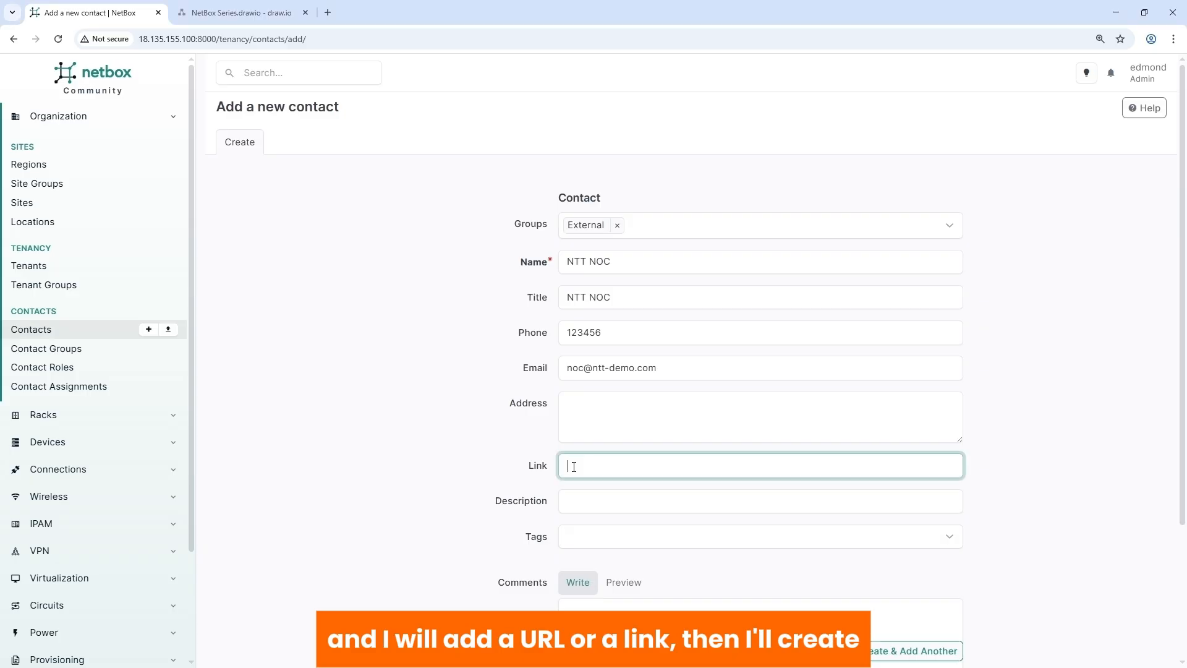
type("https://noc.ntt-demo.com")
key("Return")
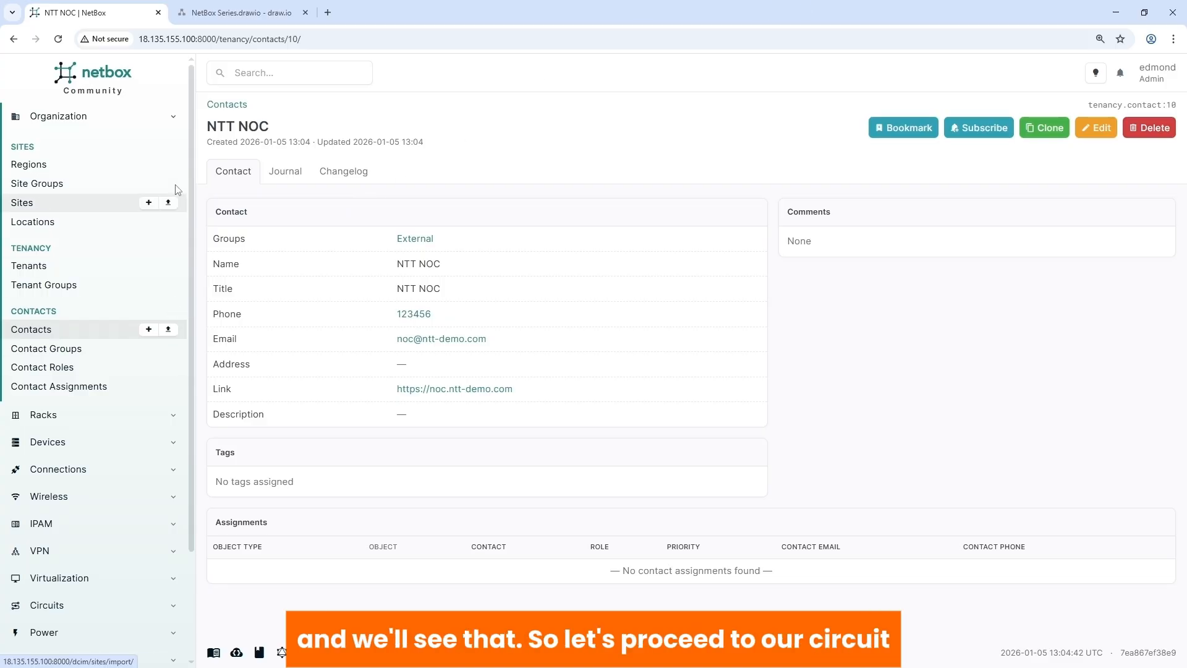
- Create the provider NTT with its auto-filled slug
left_click(166, 119)
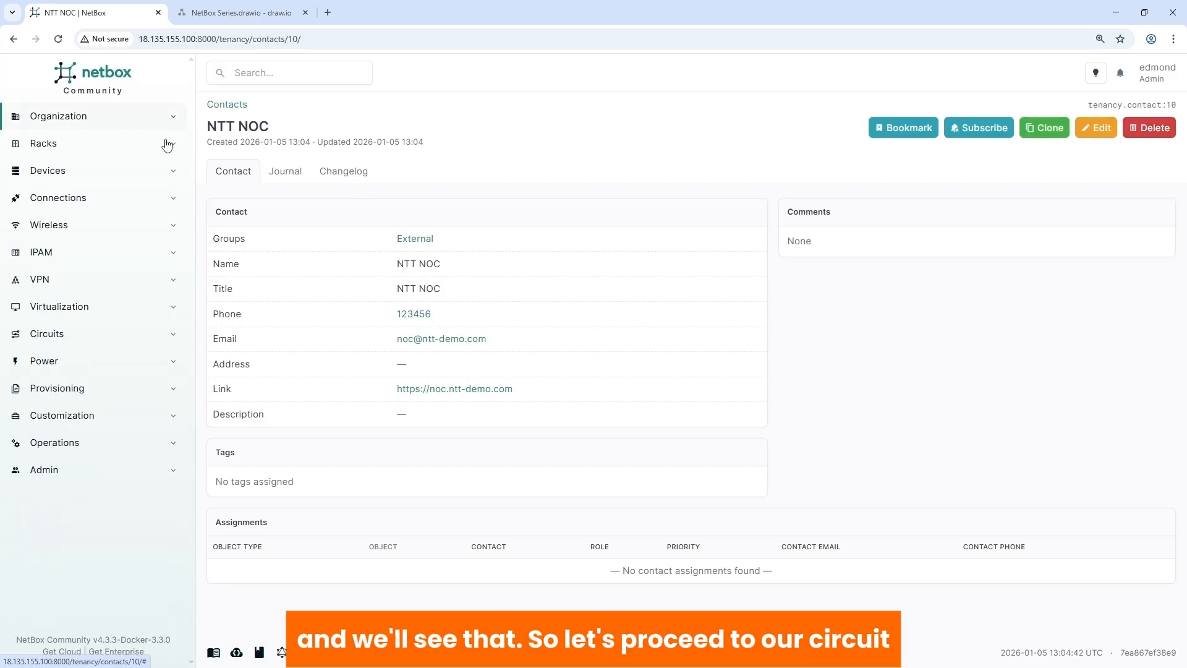
left_click(88, 334)
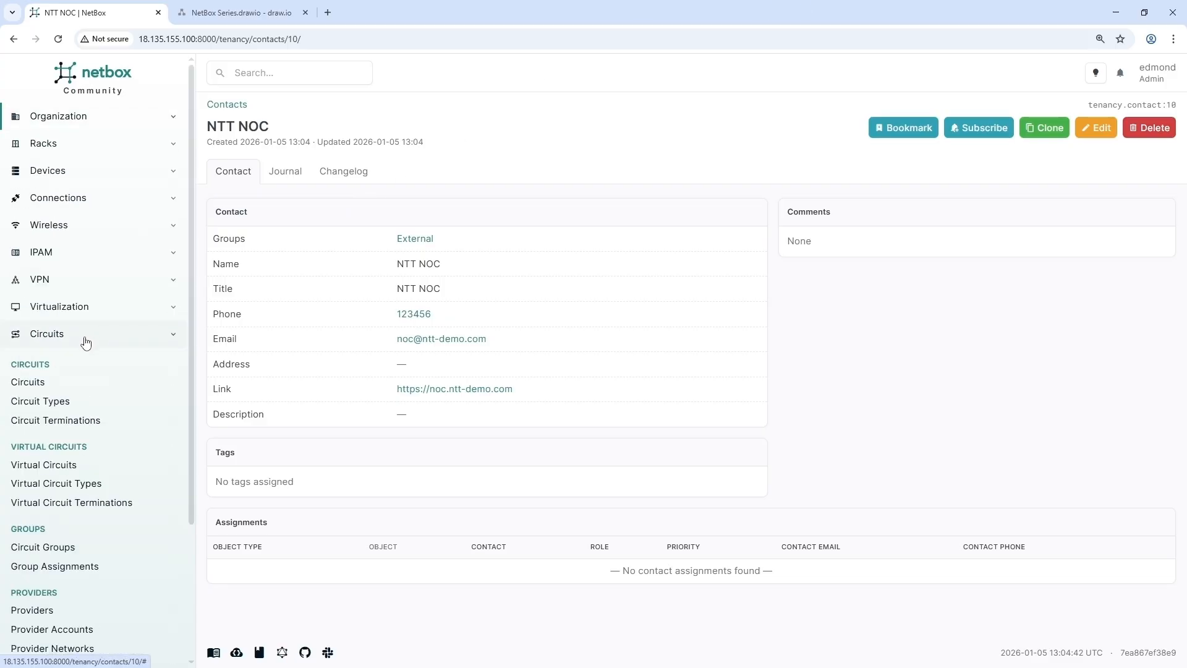
left_click(52, 611)
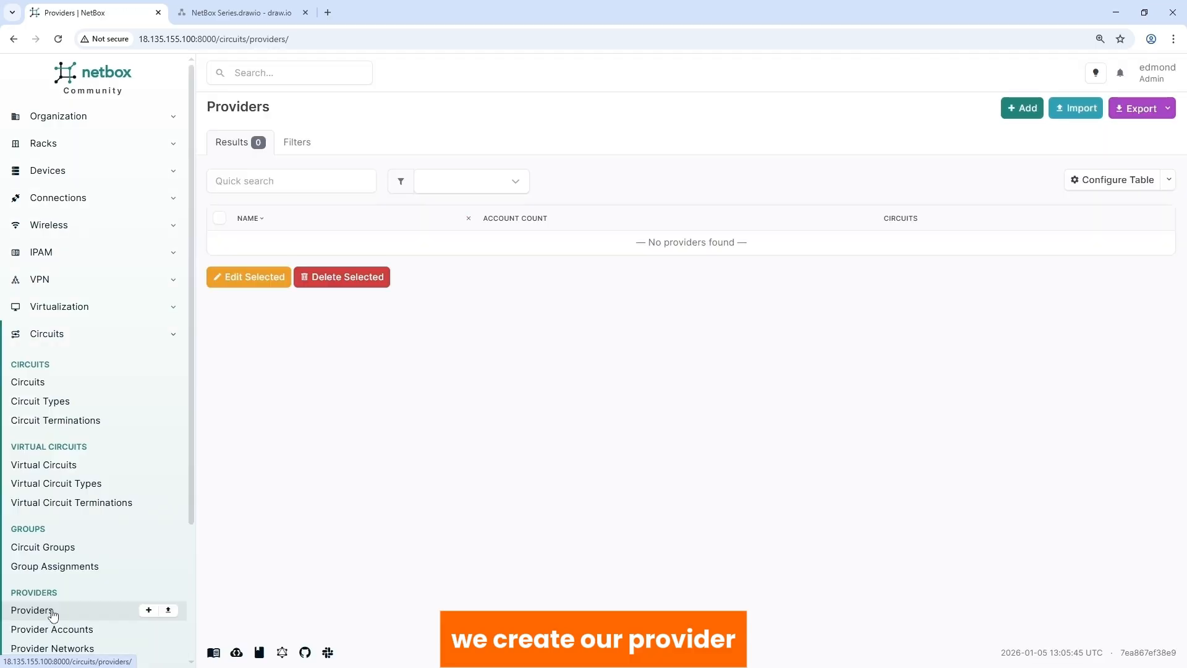
left_click(1020, 109)
left_click(612, 197)
type("NT")
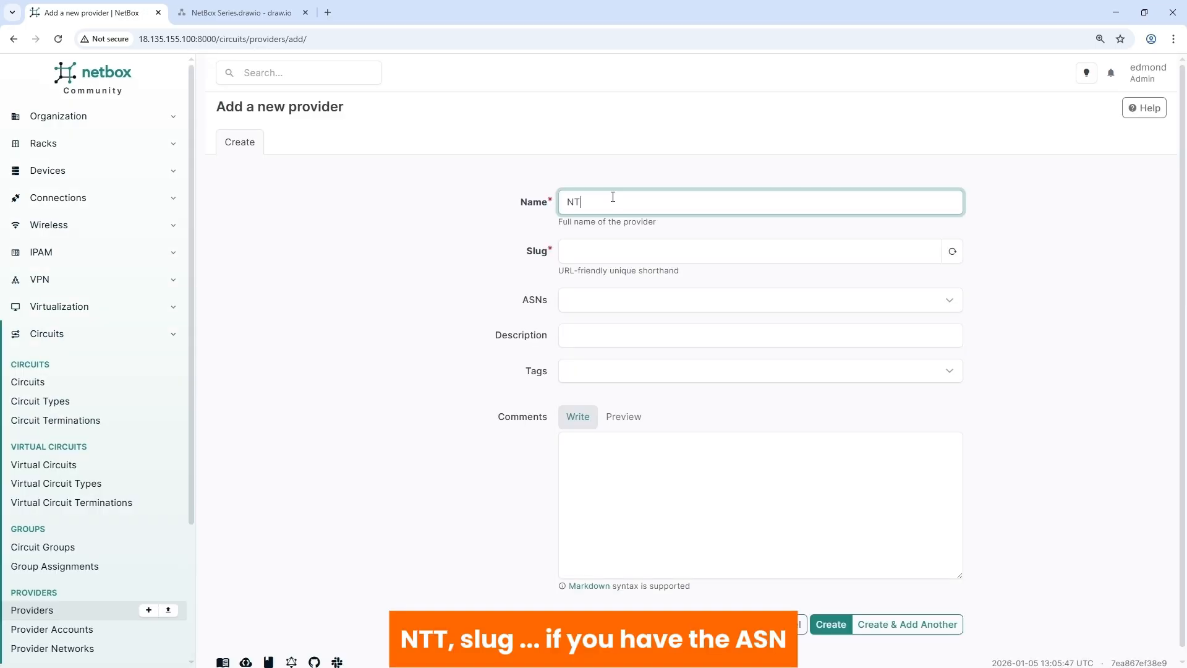
type("T")
left_click(575, 250)
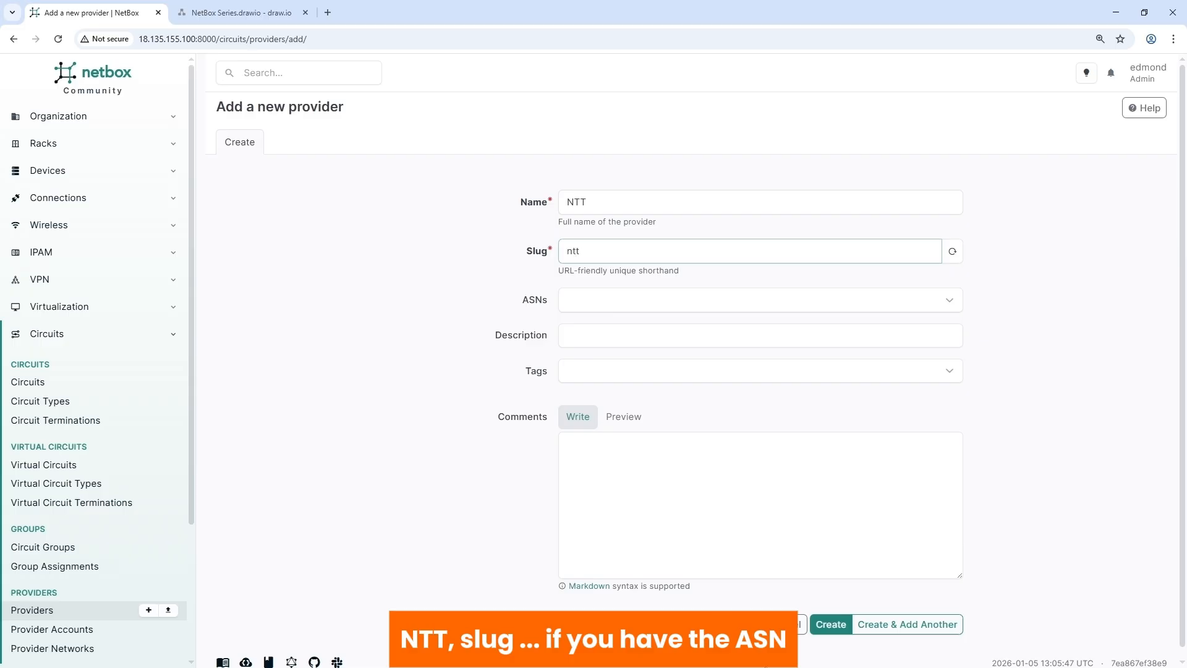
left_click(830, 624)
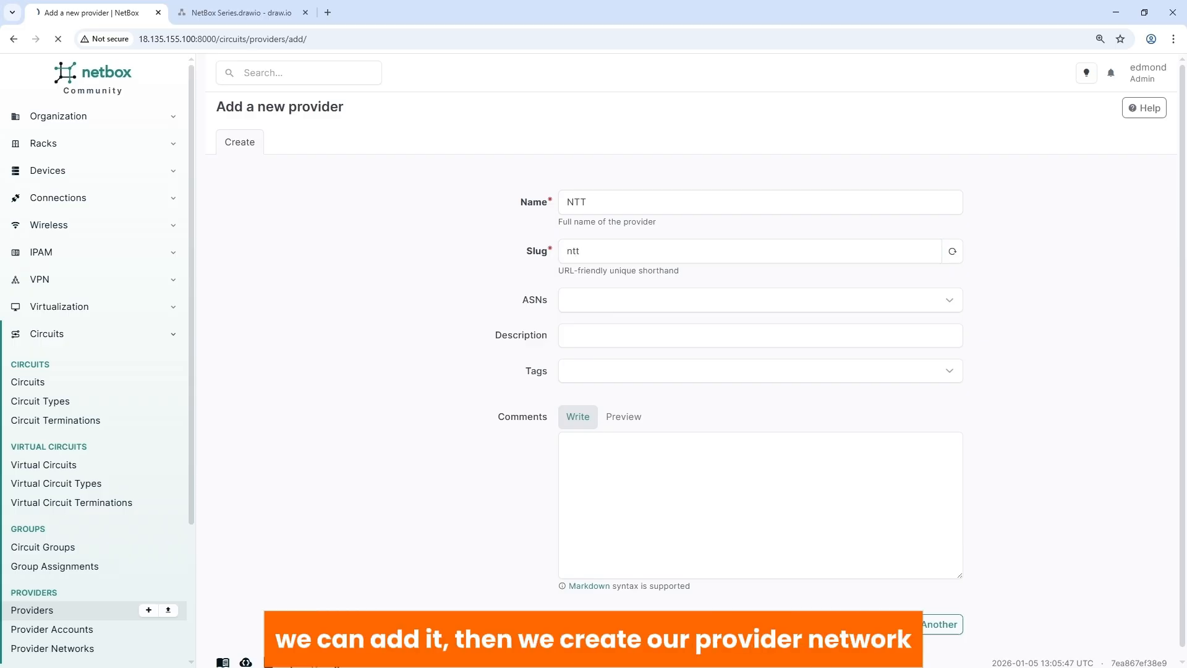
- Create 'NTT Provider Network' with NTT as its provider
left_click(62, 649)
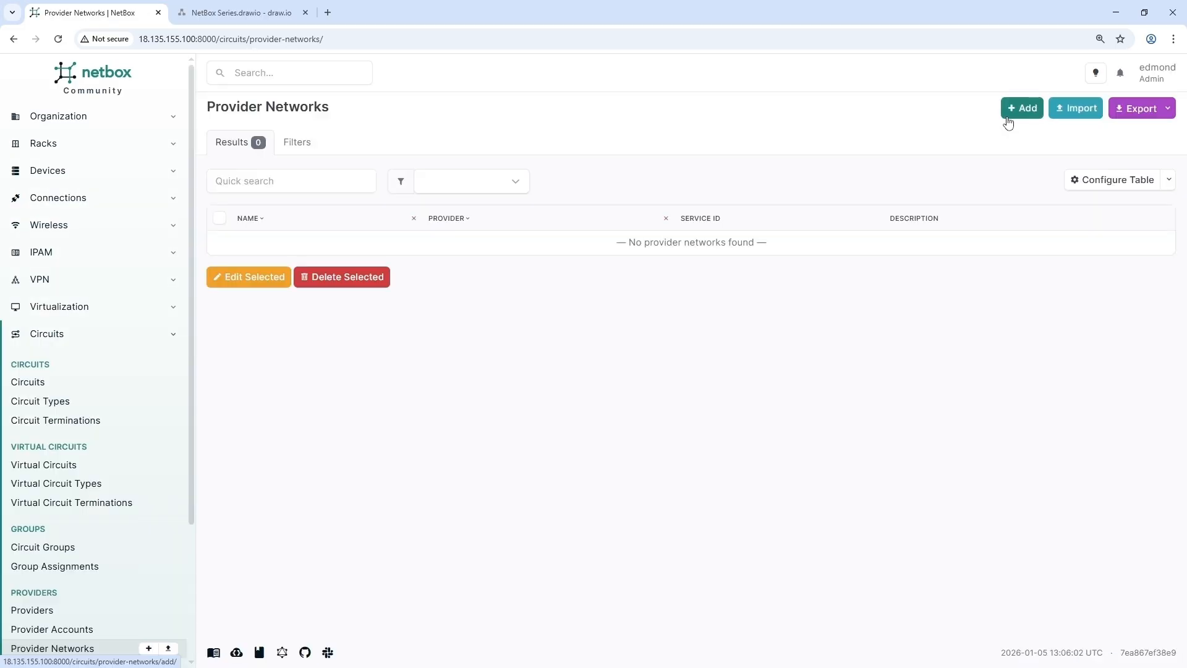
left_click(1020, 111)
left_click(638, 209)
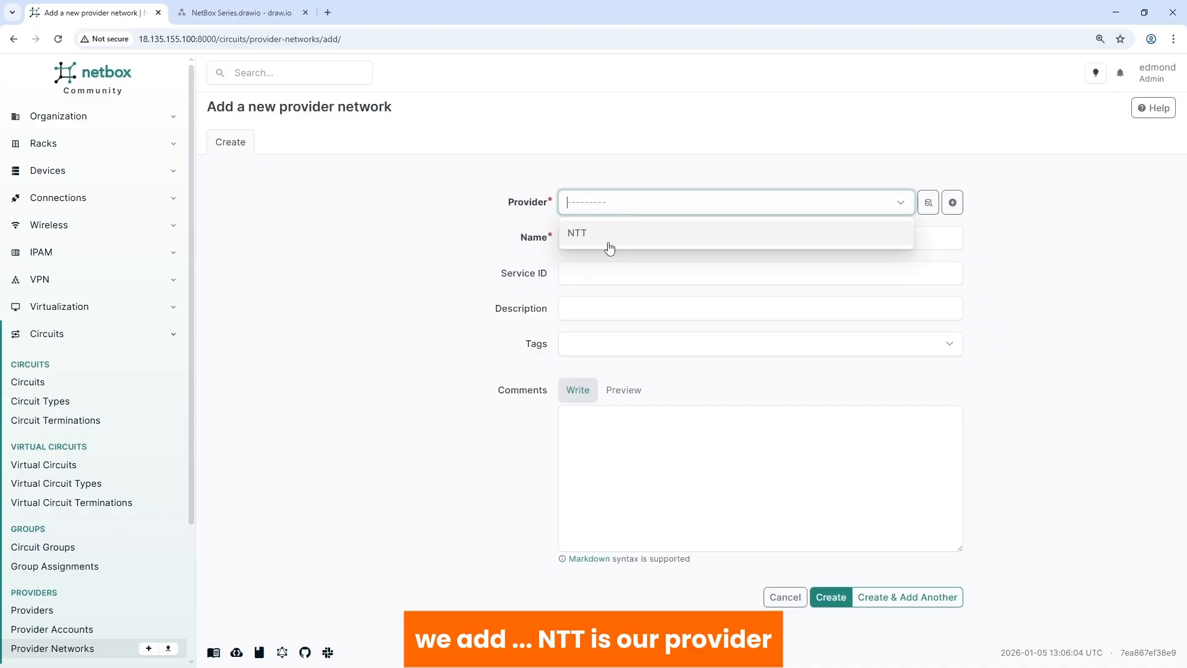
left_click(601, 244)
left_click(586, 238)
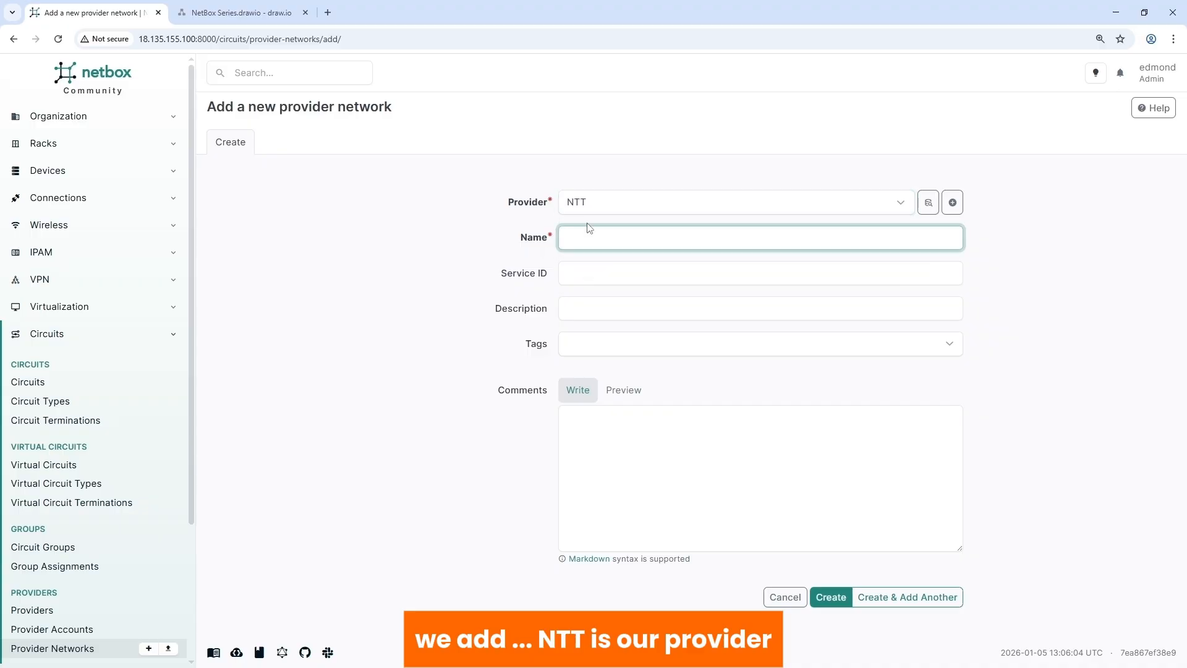
type("NTT")
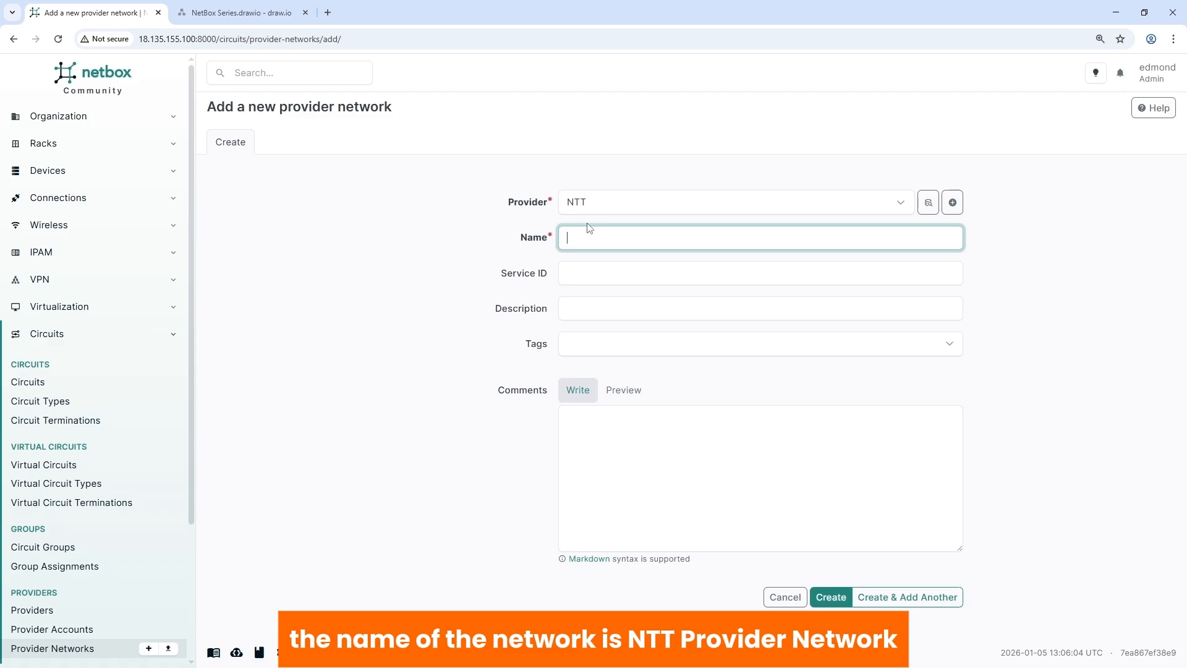
type("NTT Provider Network")
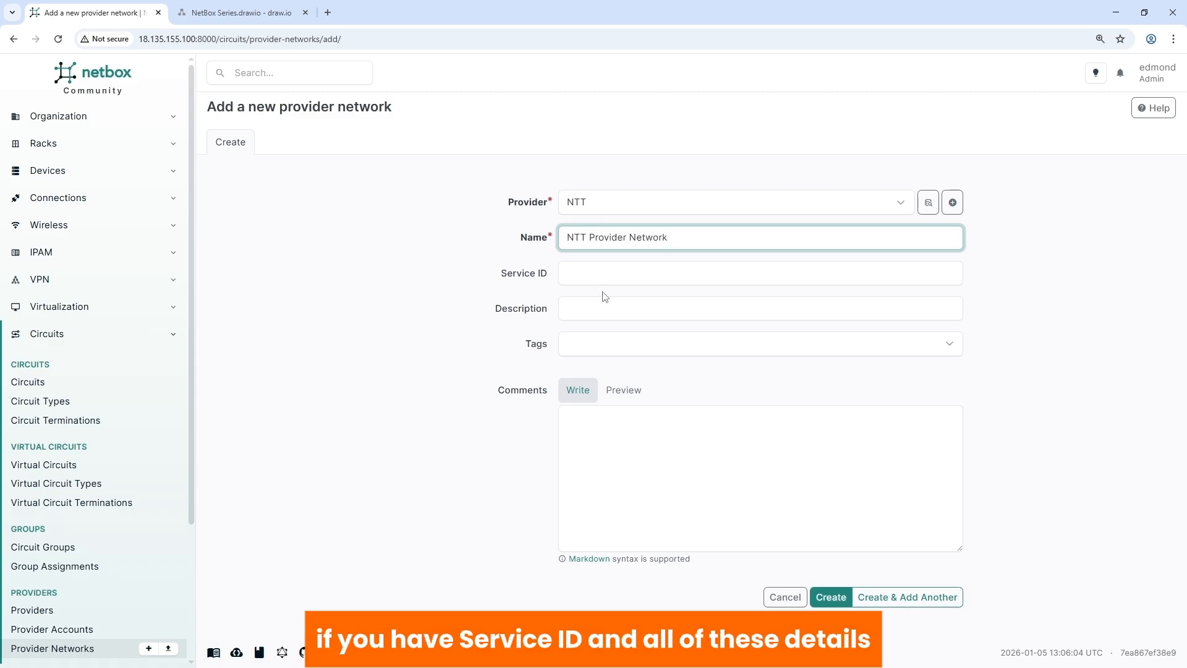
left_click(830, 596)
- Check the draw.io circuit diagram briefly, then go back to NetBox
left_click(210, 14)
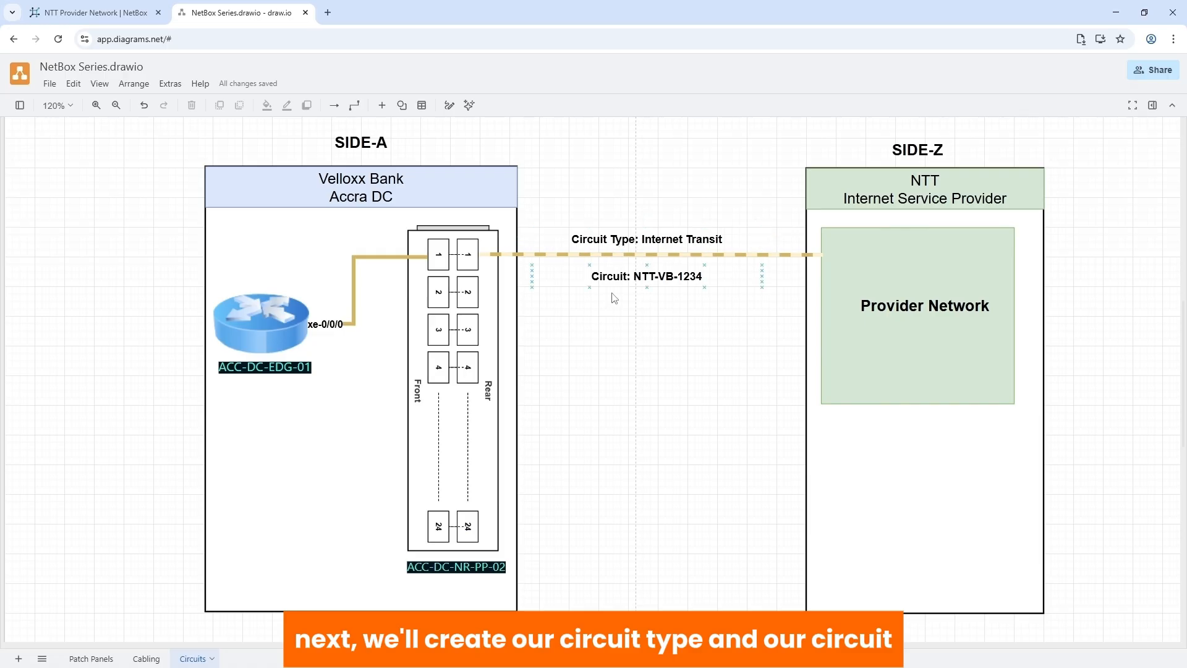
left_click(102, 12)
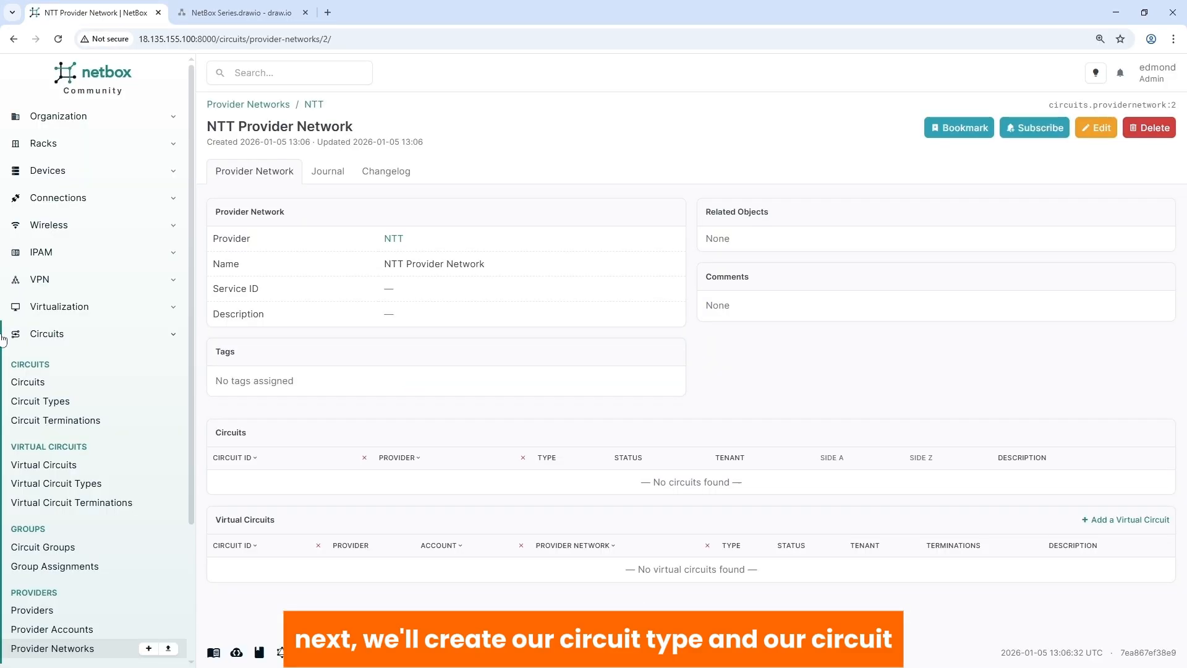
- Add the circuit type 'Internet Transit' with the Fuchsia colour
left_click(40, 400)
left_click(1019, 108)
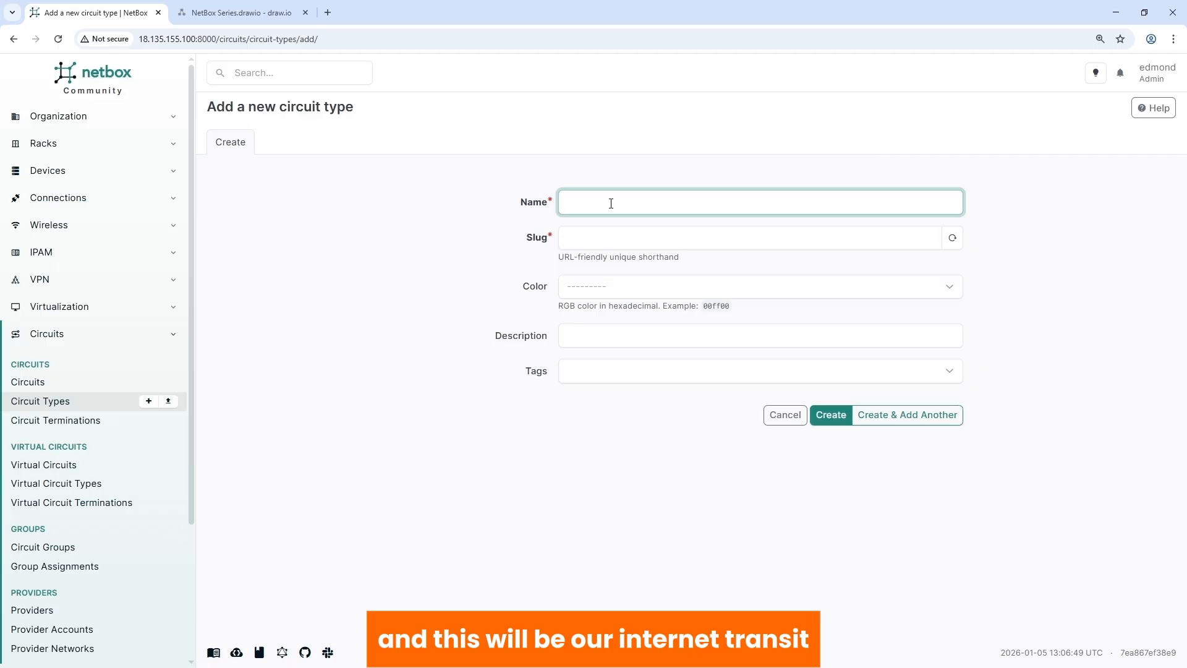
type("Internet Transit")
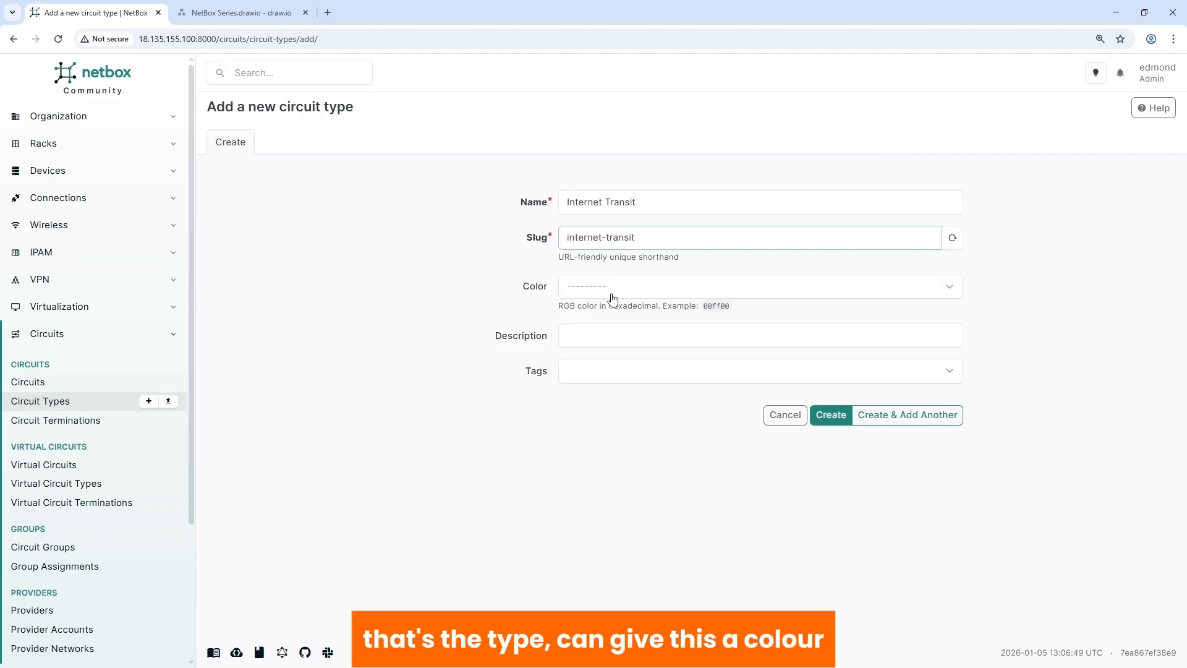
left_click(608, 288)
scroll(624, 395, "down", 2)
scroll(607, 357, "up", 1)
left_click(606, 356)
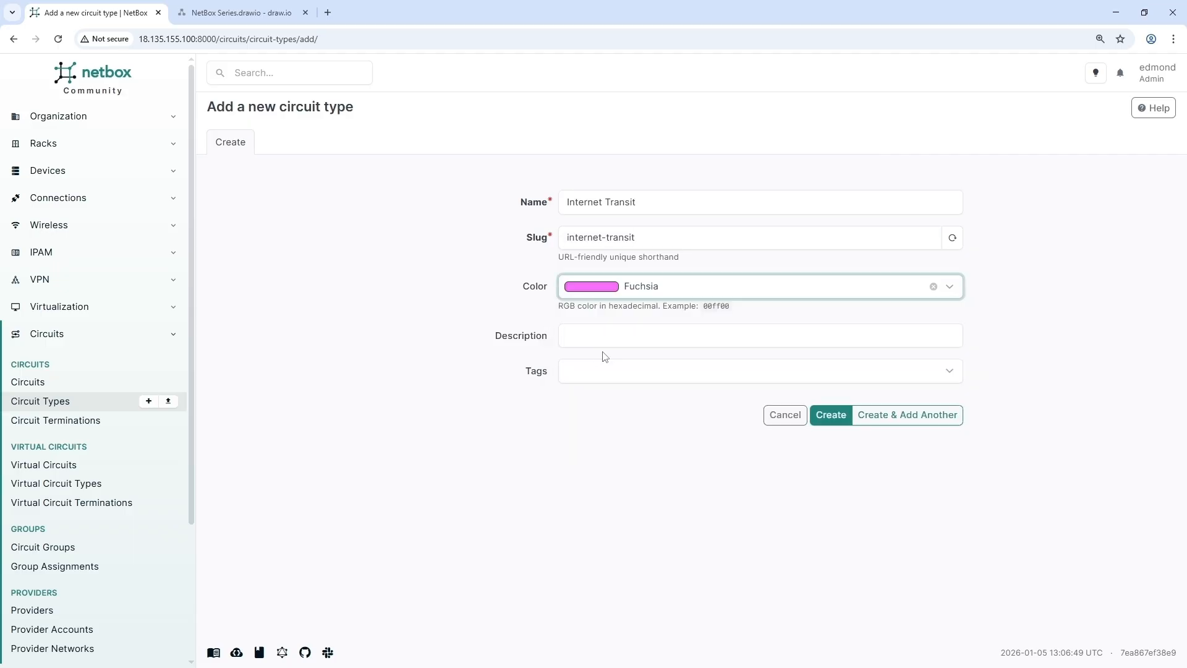
left_click(830, 416)
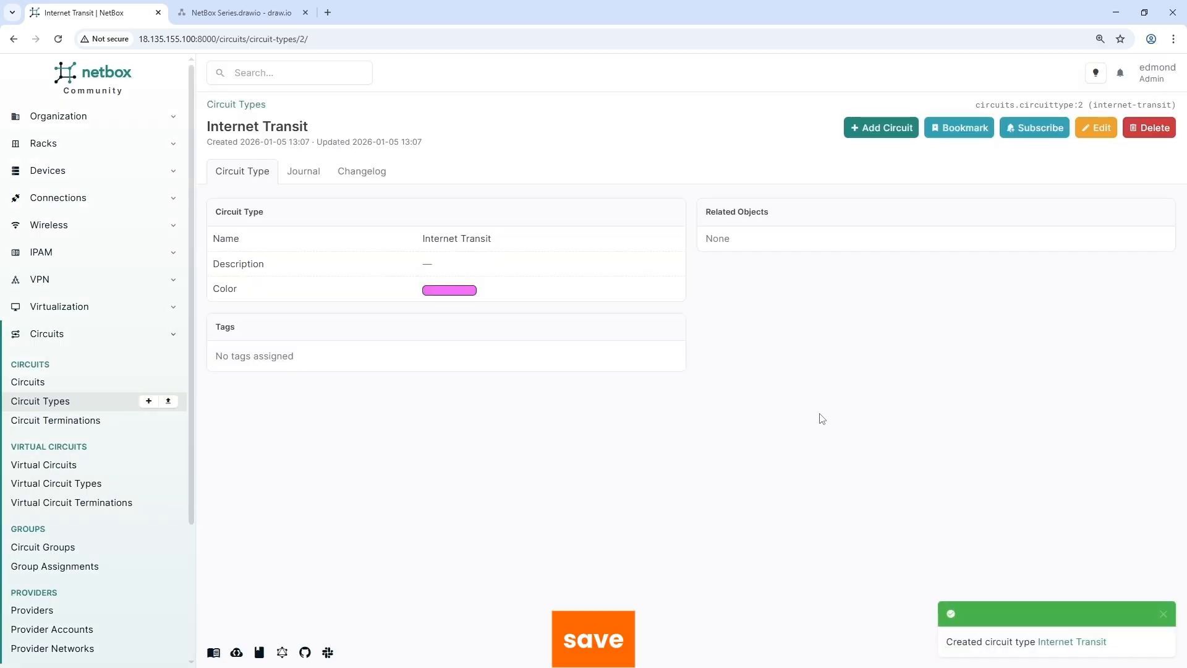
- Start a new circuit NTT-VB-1234 from provider NTT with type Internet Transit
left_click(32, 386)
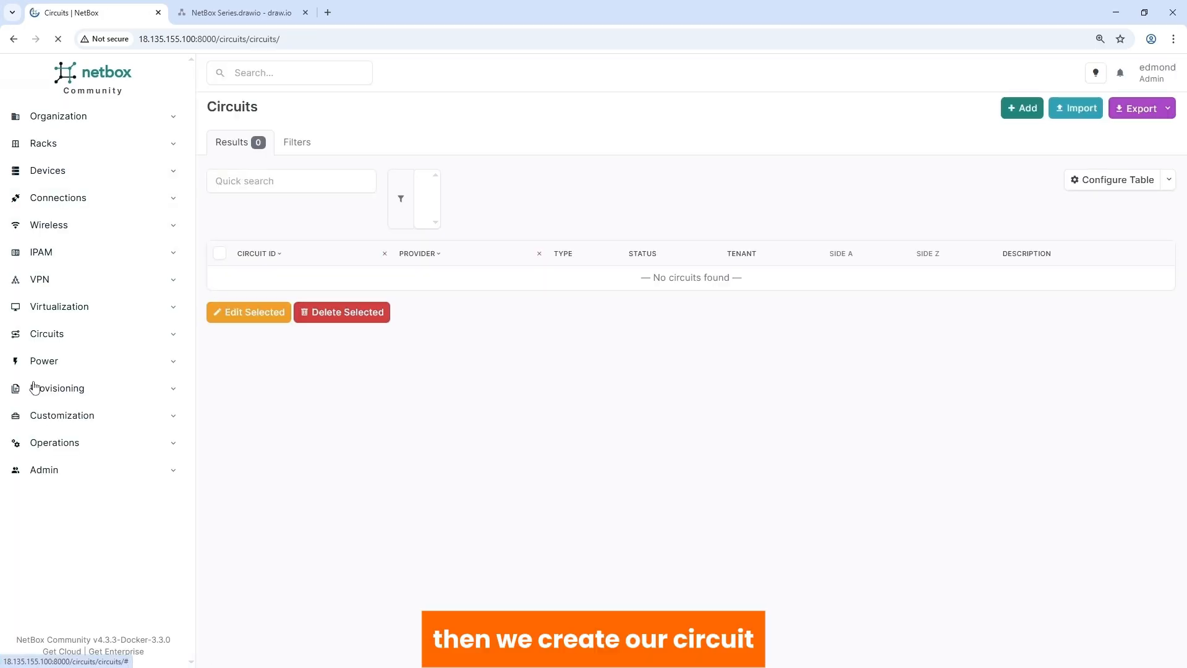
left_click(1018, 106)
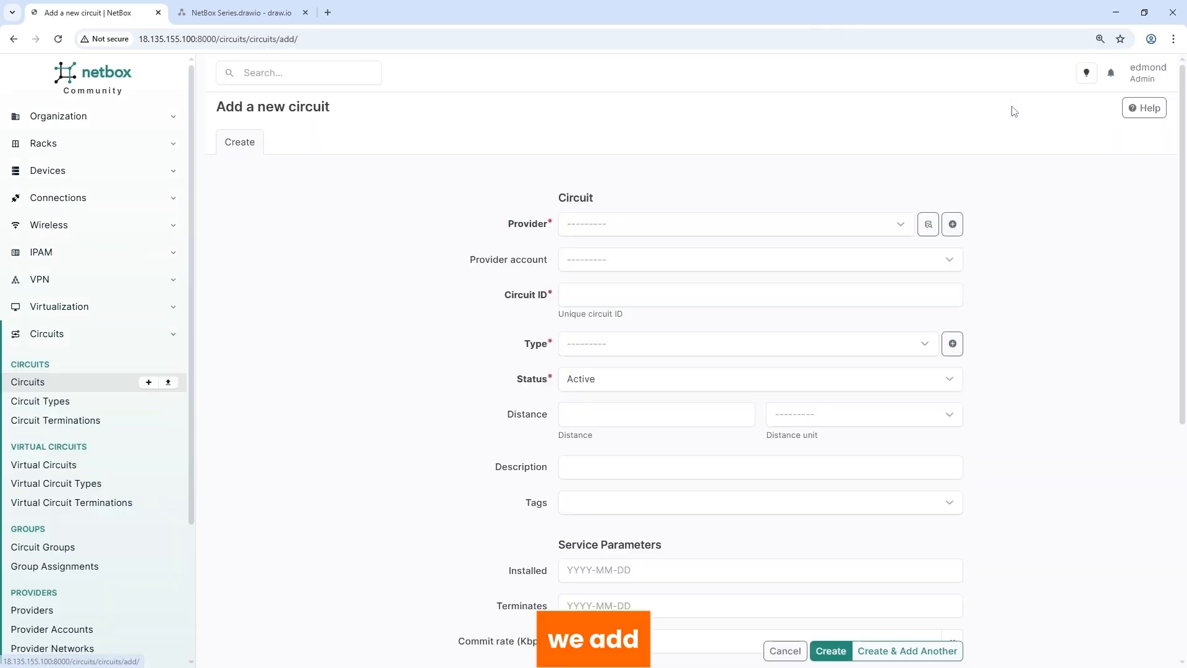
left_click(596, 232)
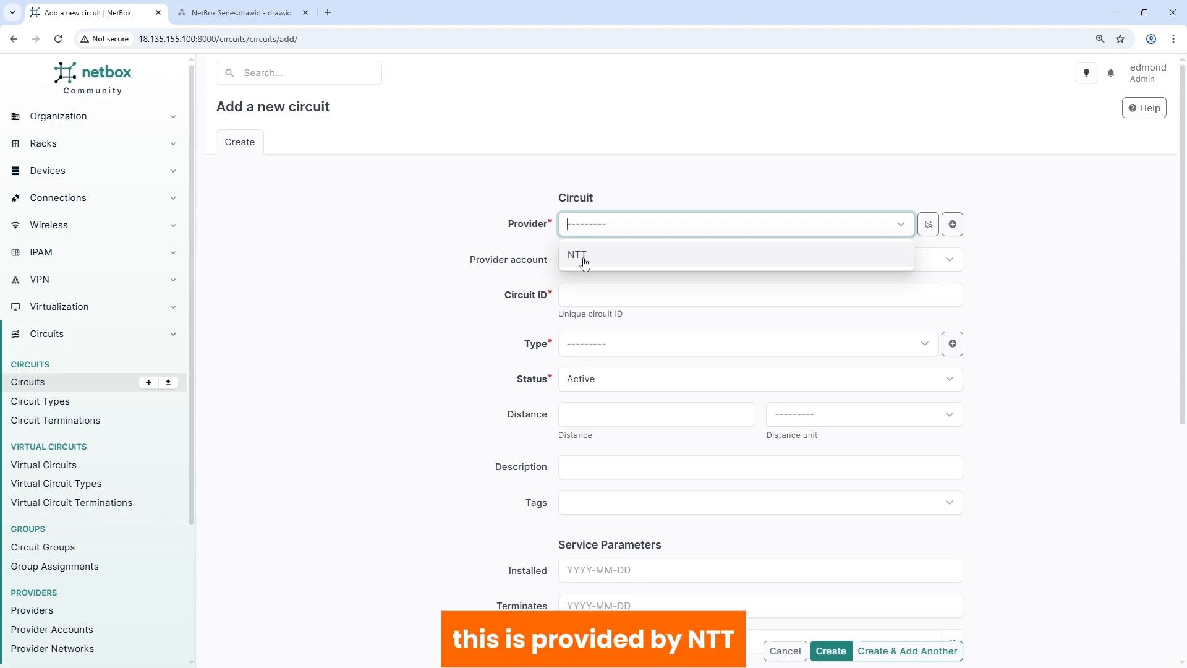
left_click(585, 263)
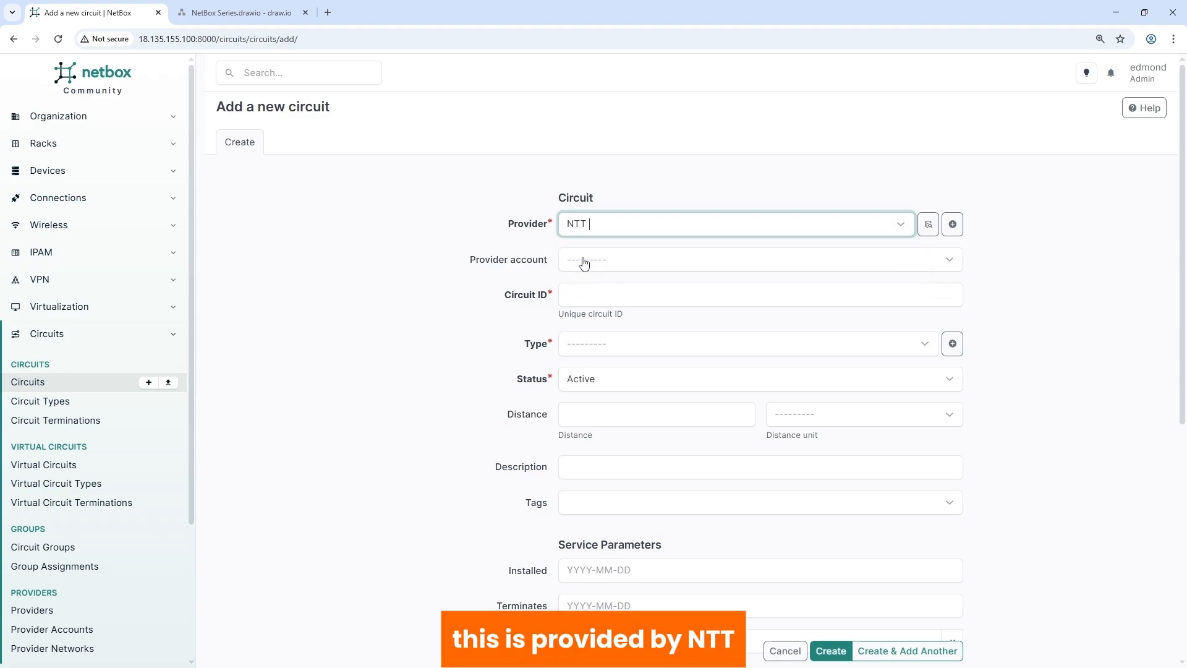
left_click(569, 295)
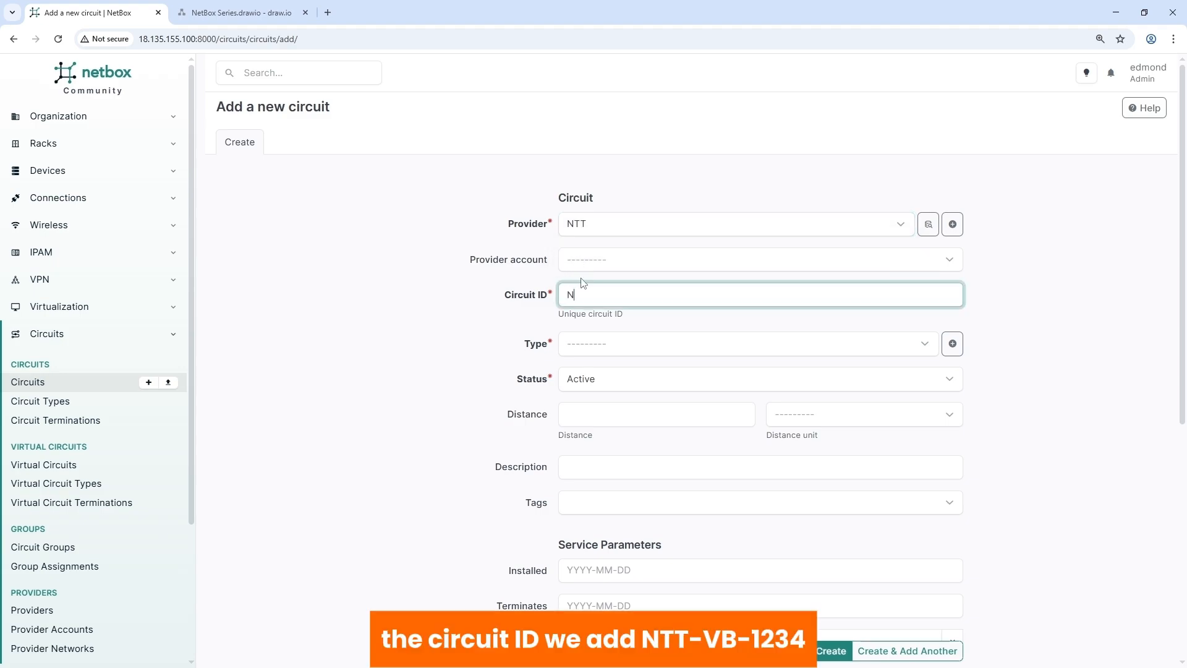
type("NTT-VB-1234")
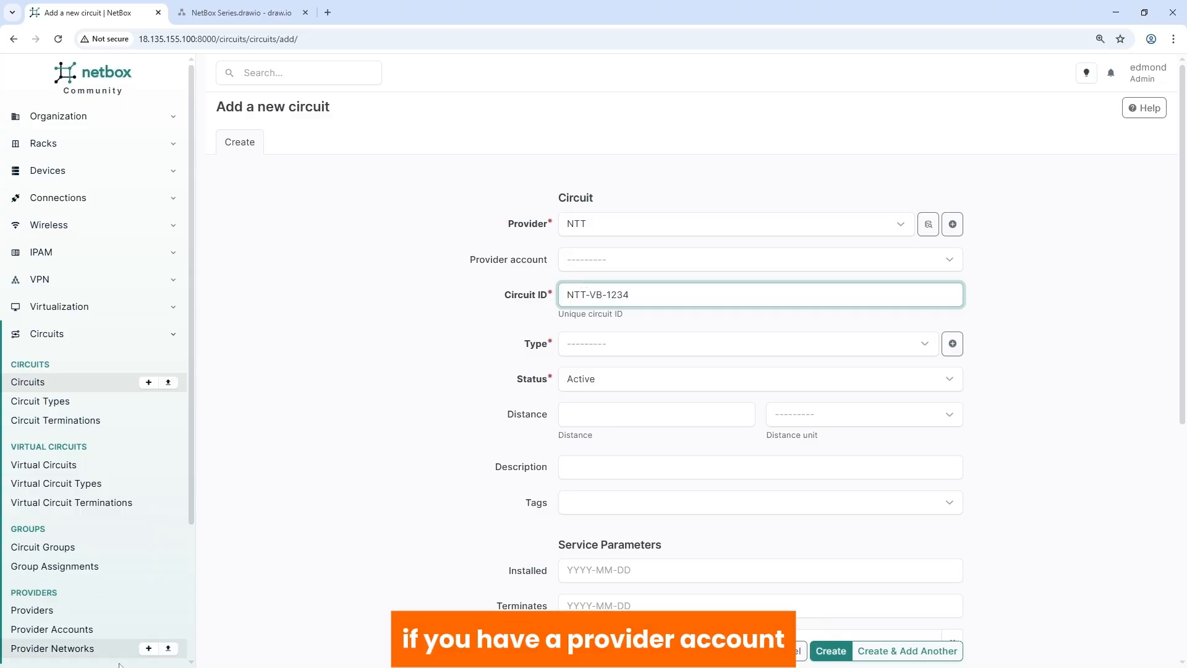
left_click(600, 357)
left_click(592, 375)
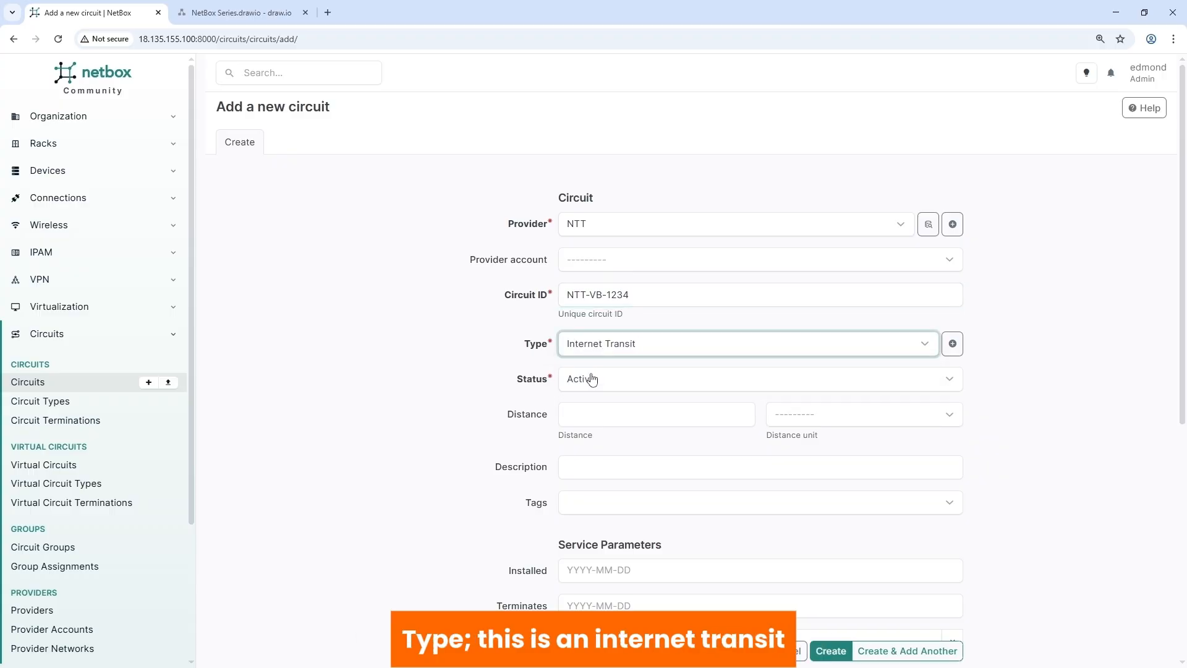
- Set a 10 Gbps commit rate and tenant Velloxx Bank (Velloxx Group), then create the circuit
scroll(639, 389, "down", 2)
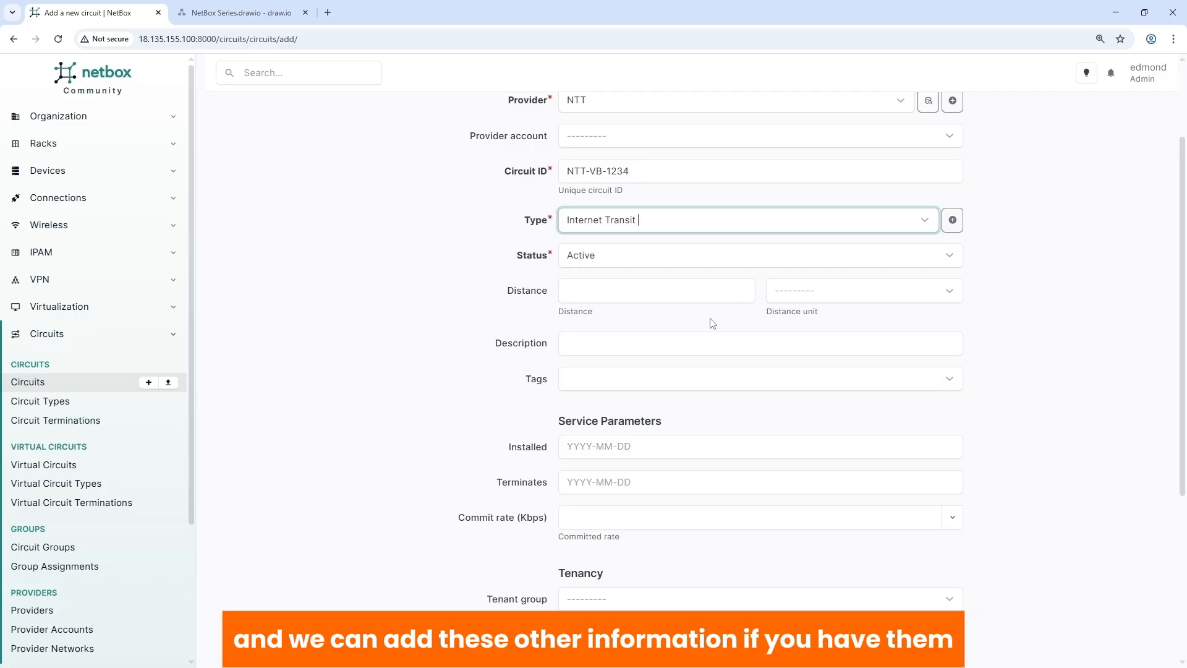
scroll(618, 333, "down", 2)
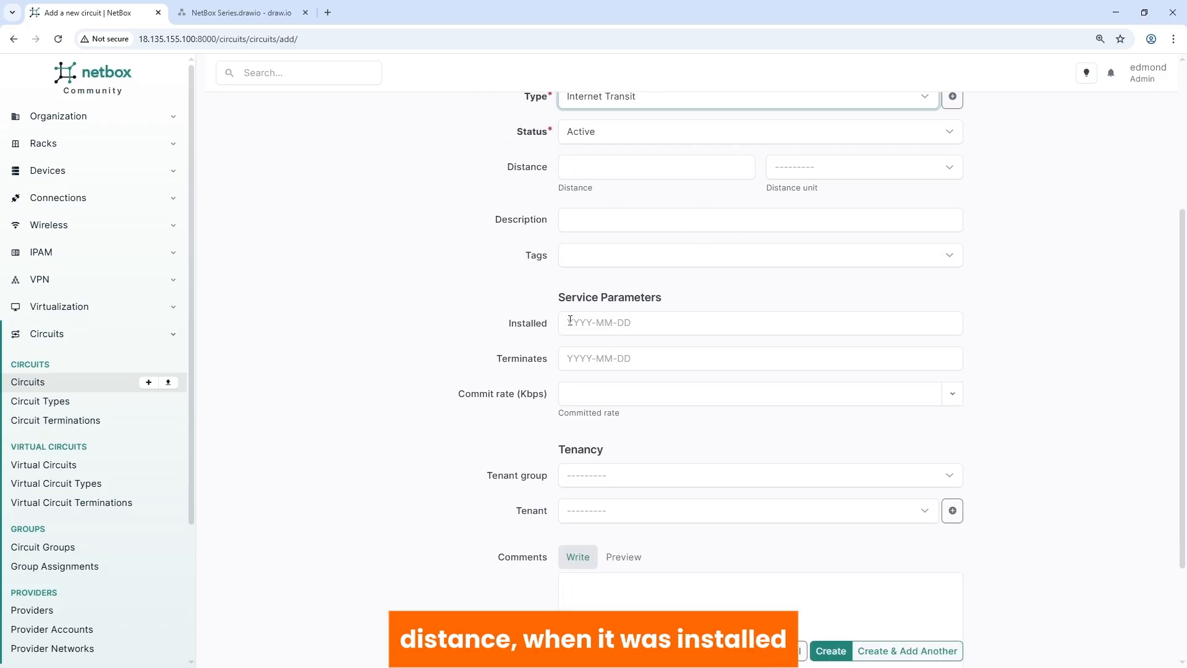
scroll(574, 317, "down", 2)
left_click(602, 247)
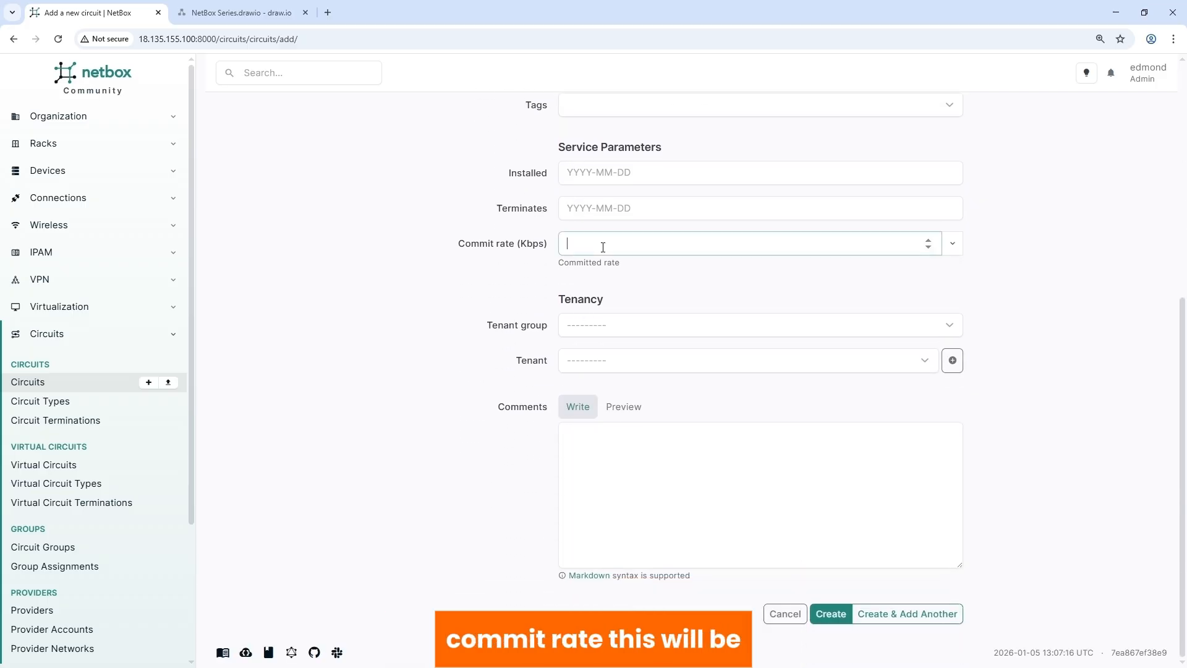
left_click(952, 243)
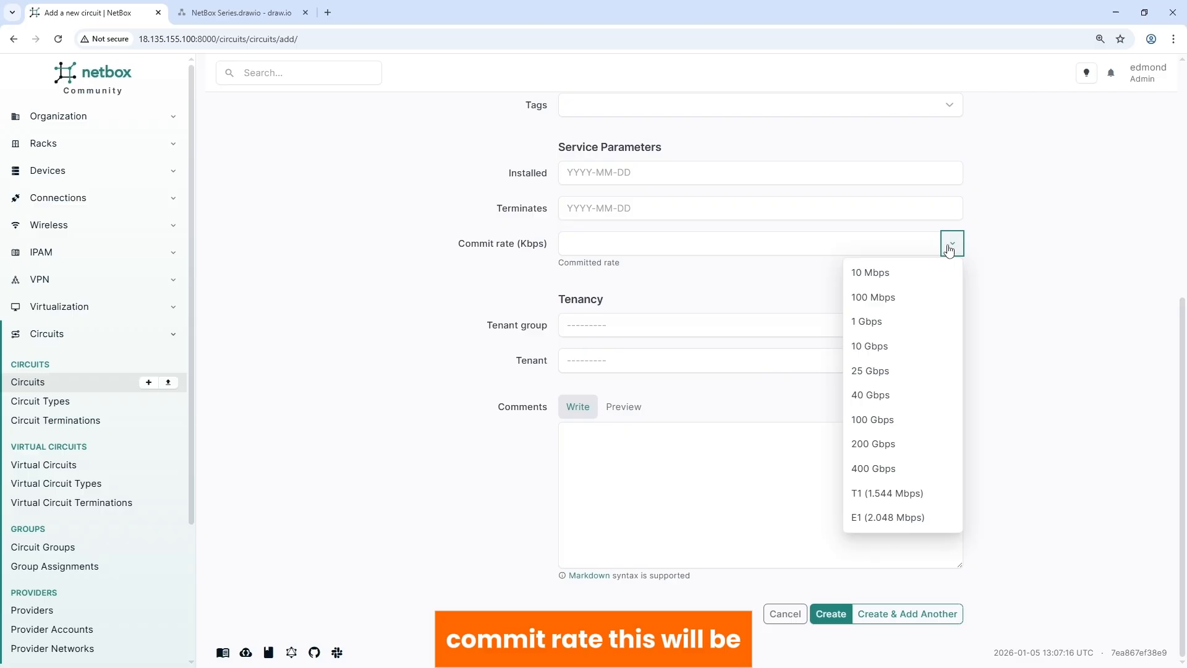
left_click(867, 344)
left_click(618, 324)
left_click(591, 375)
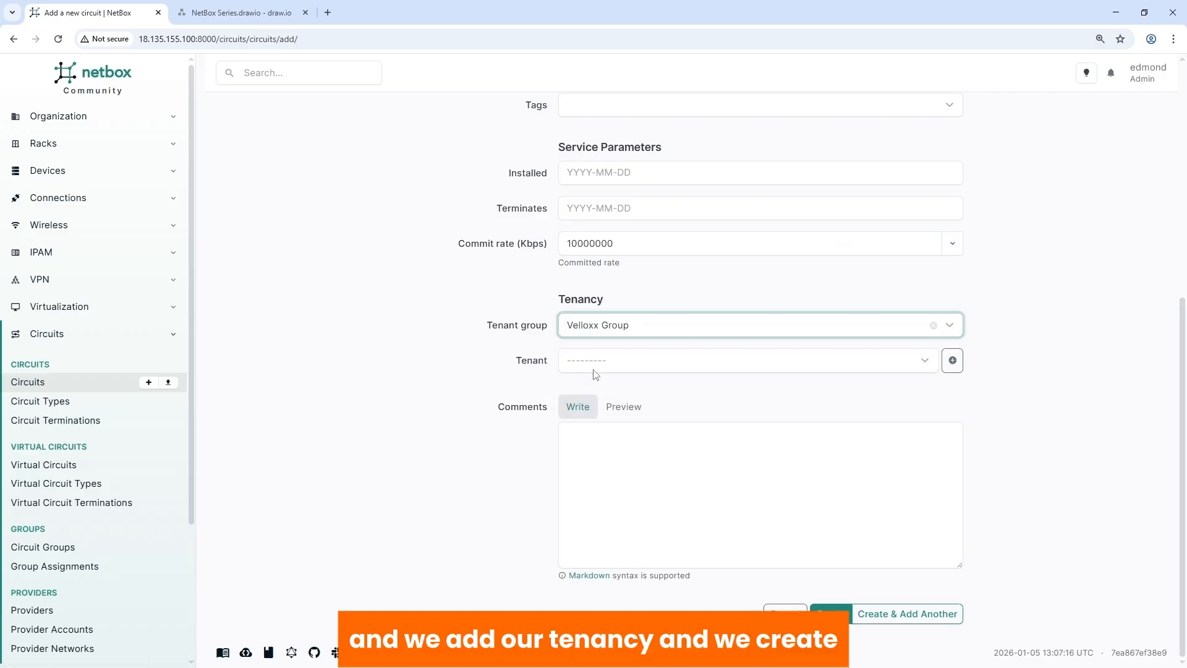
left_click(586, 361)
left_click(600, 436)
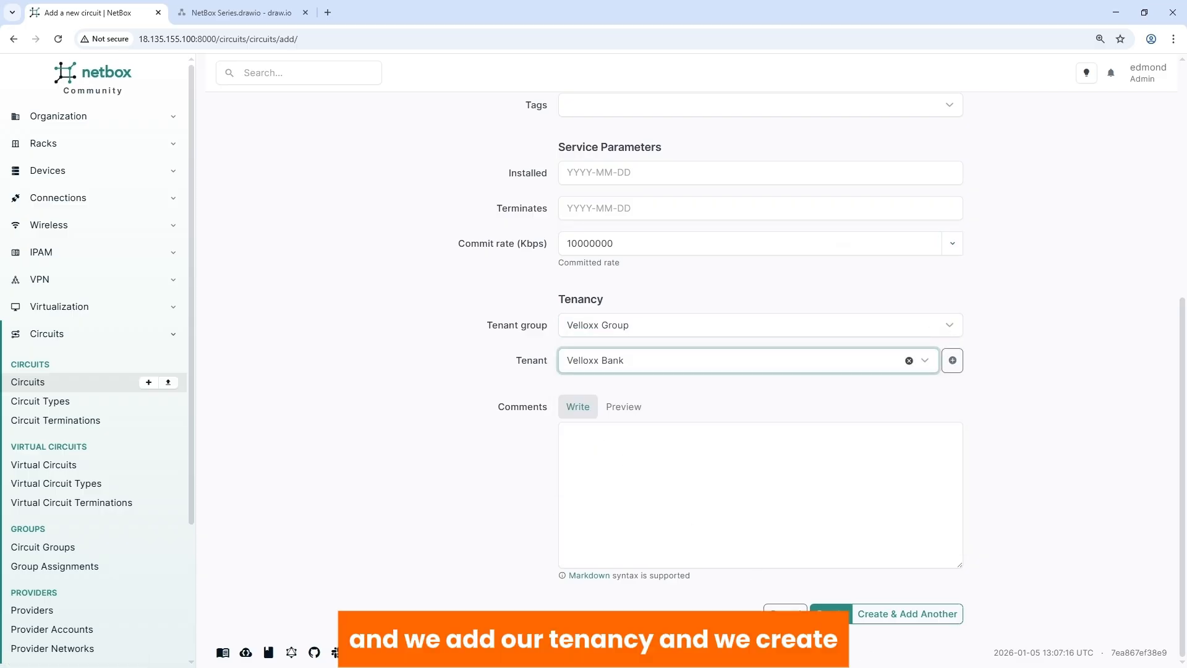
left_click(831, 615)
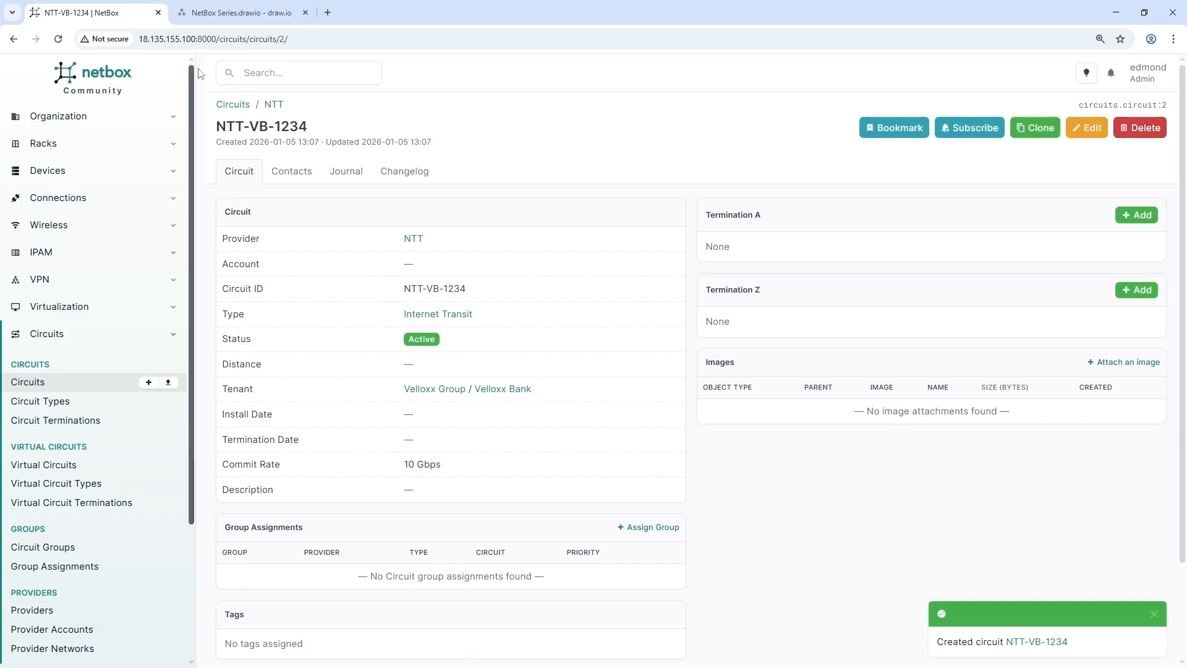
left_click(239, 12)
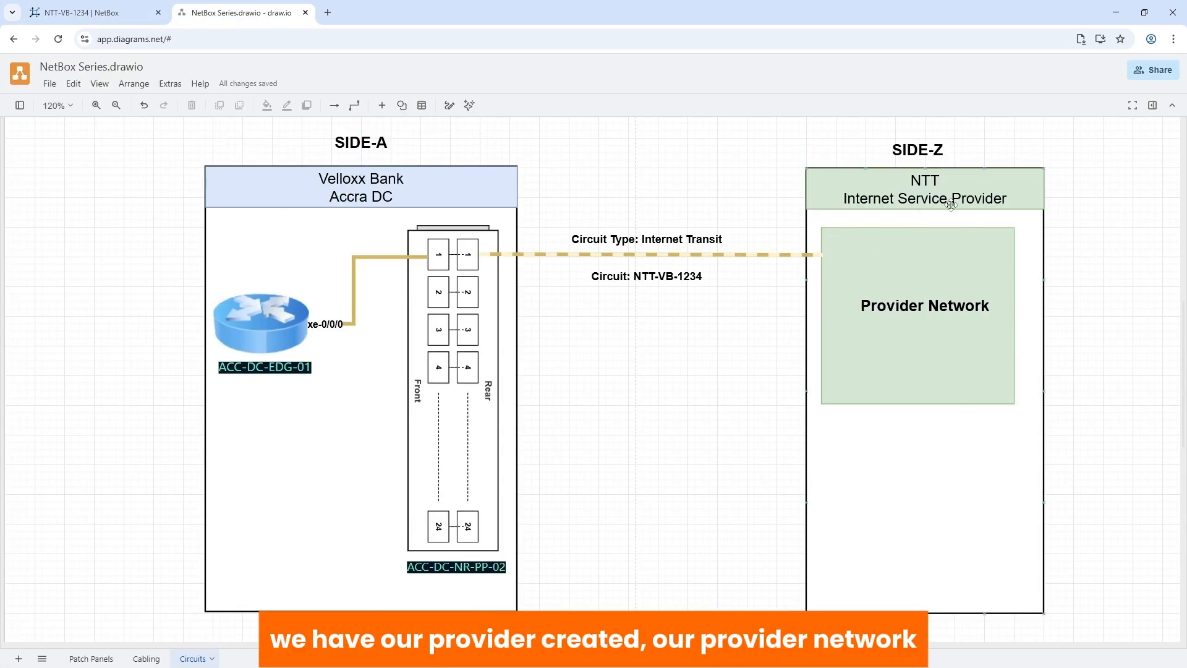
left_click(947, 334)
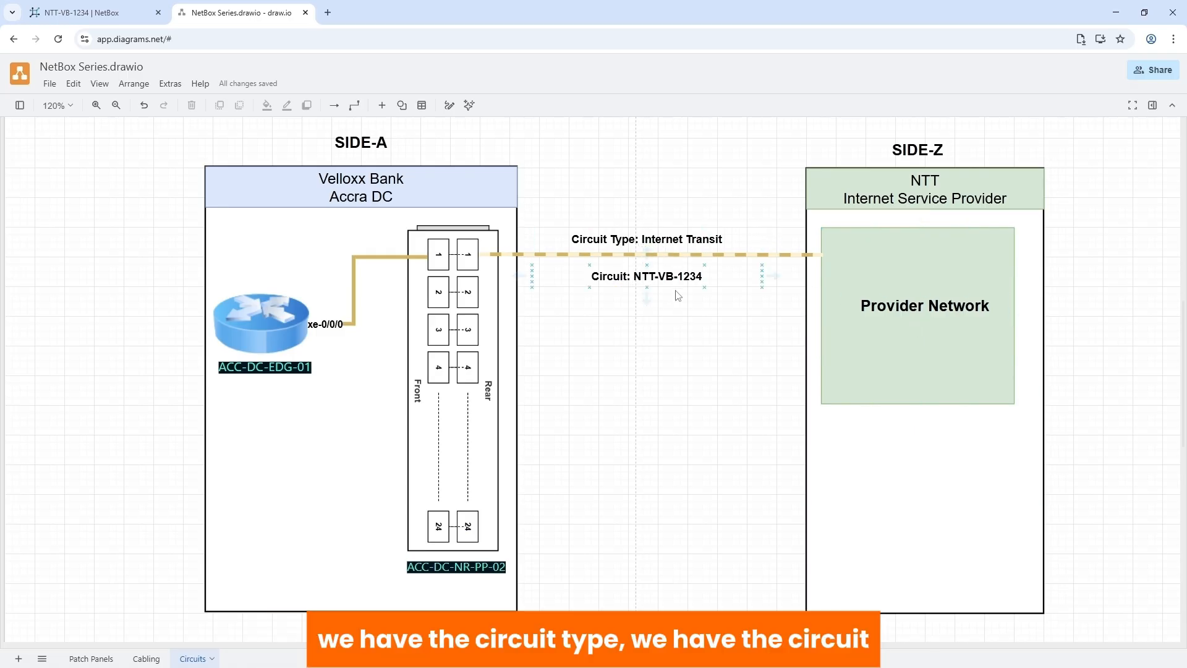
left_click(115, 13)
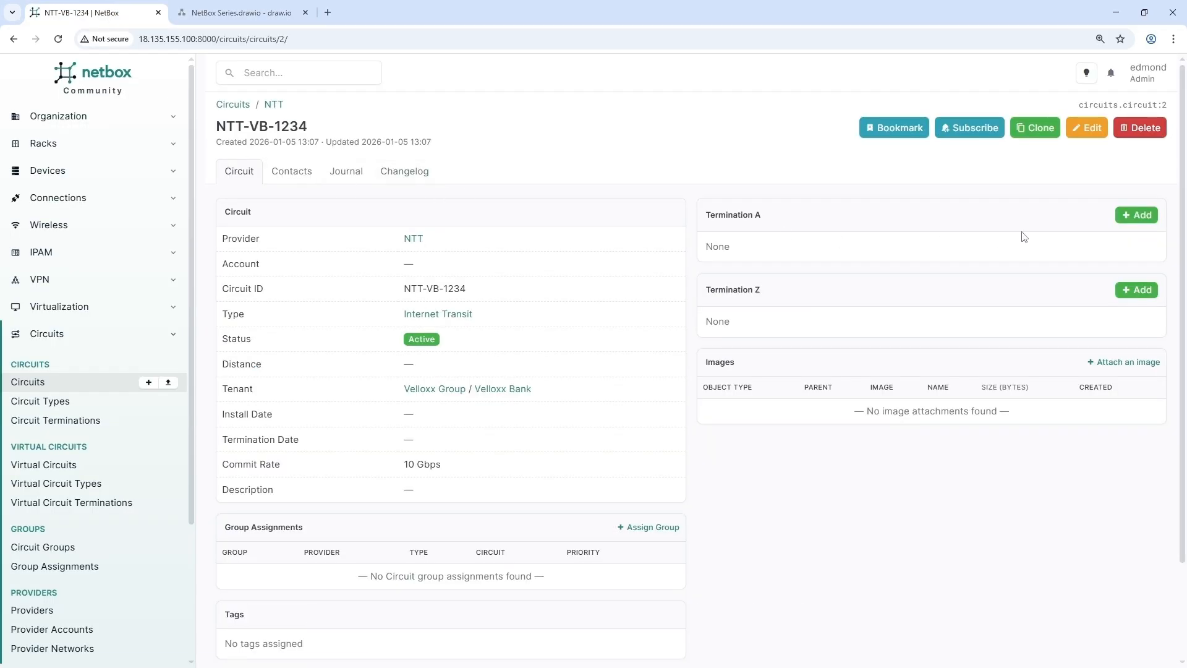
left_click(247, 13)
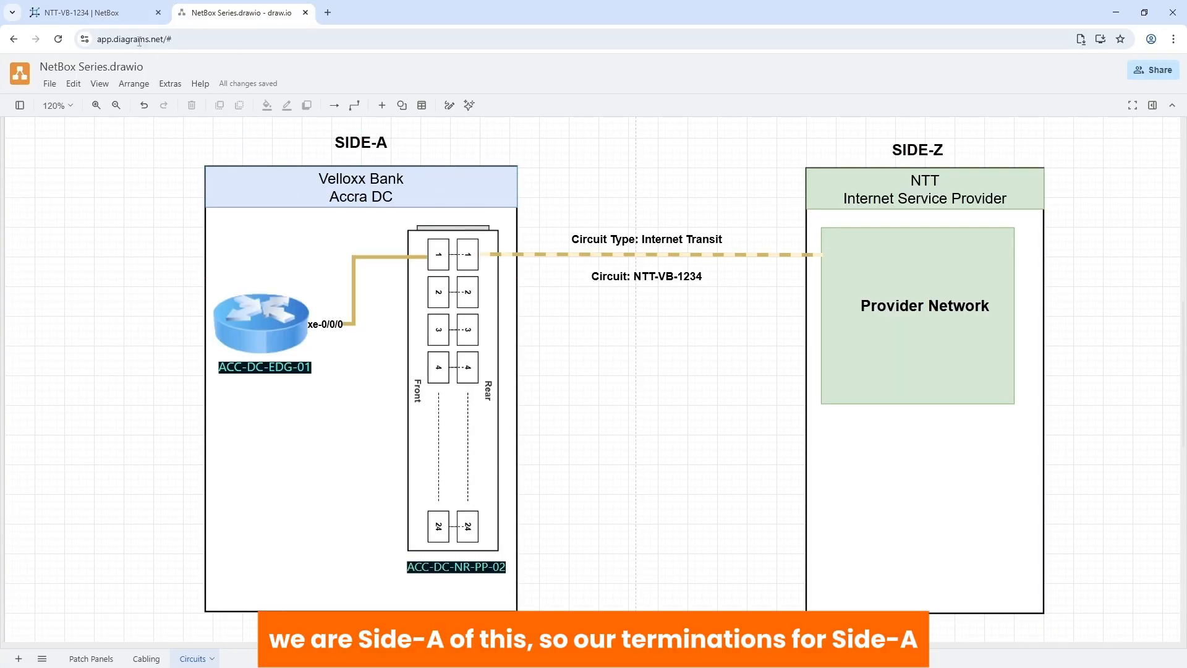
left_click(116, 15)
- Add Termination A to circuit NTT-VB-1234 as a site termination at VB-Accra-DC
left_click(1136, 215)
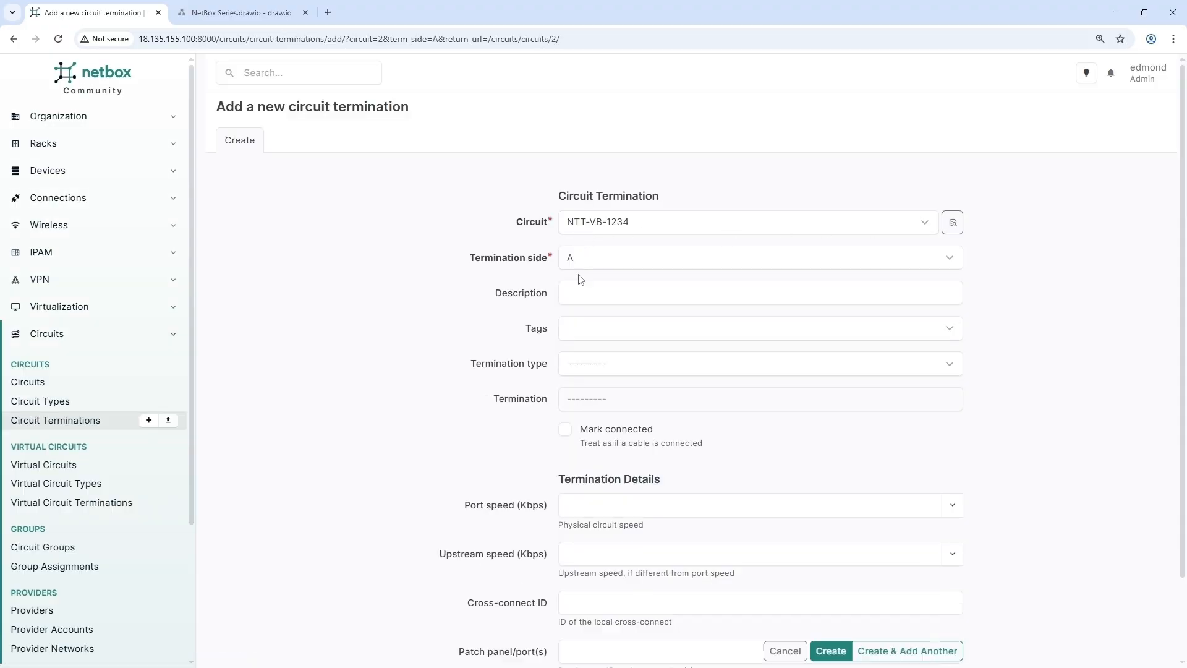
left_click(592, 364)
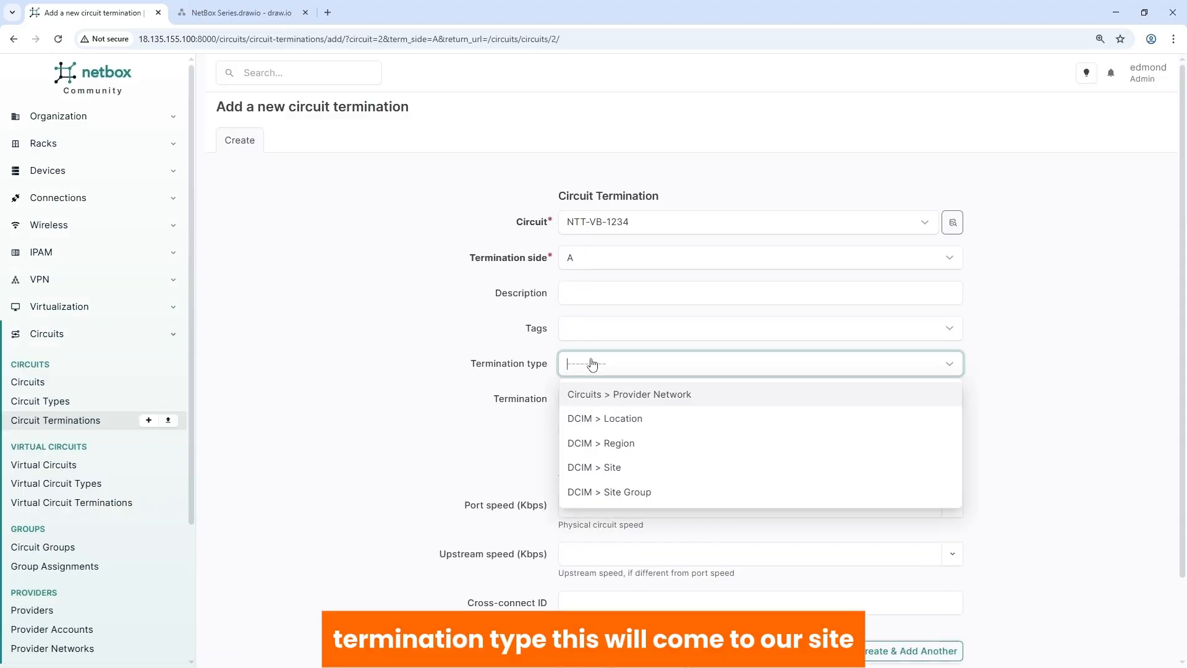
left_click(613, 469)
left_click(595, 405)
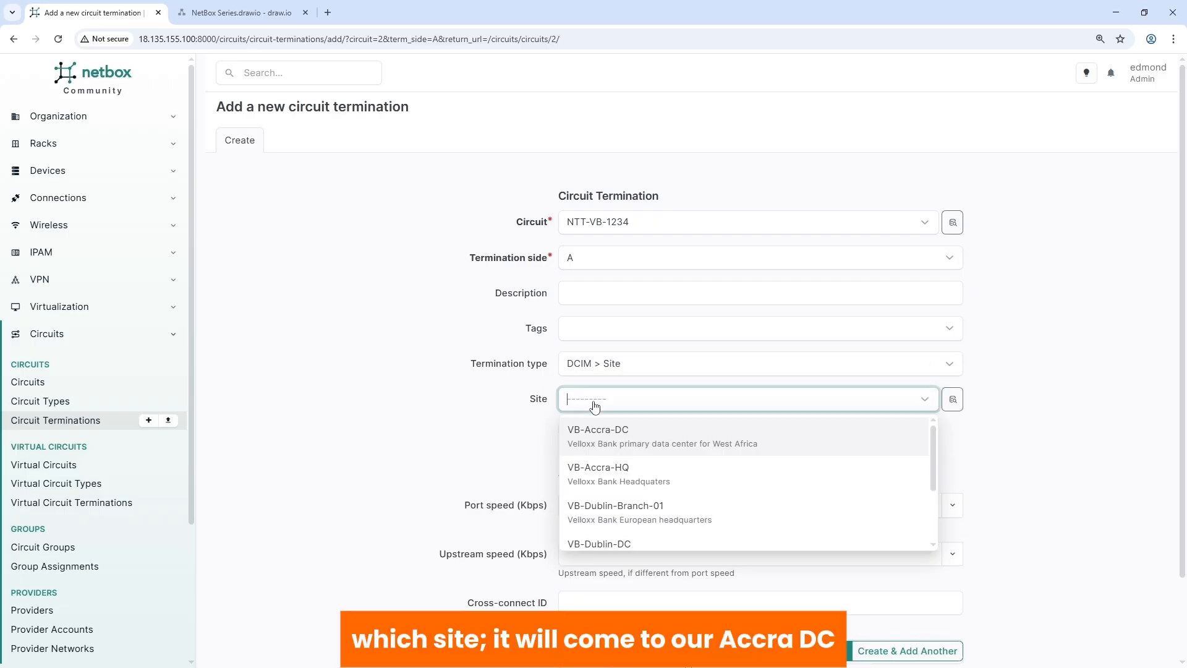
left_click(595, 440)
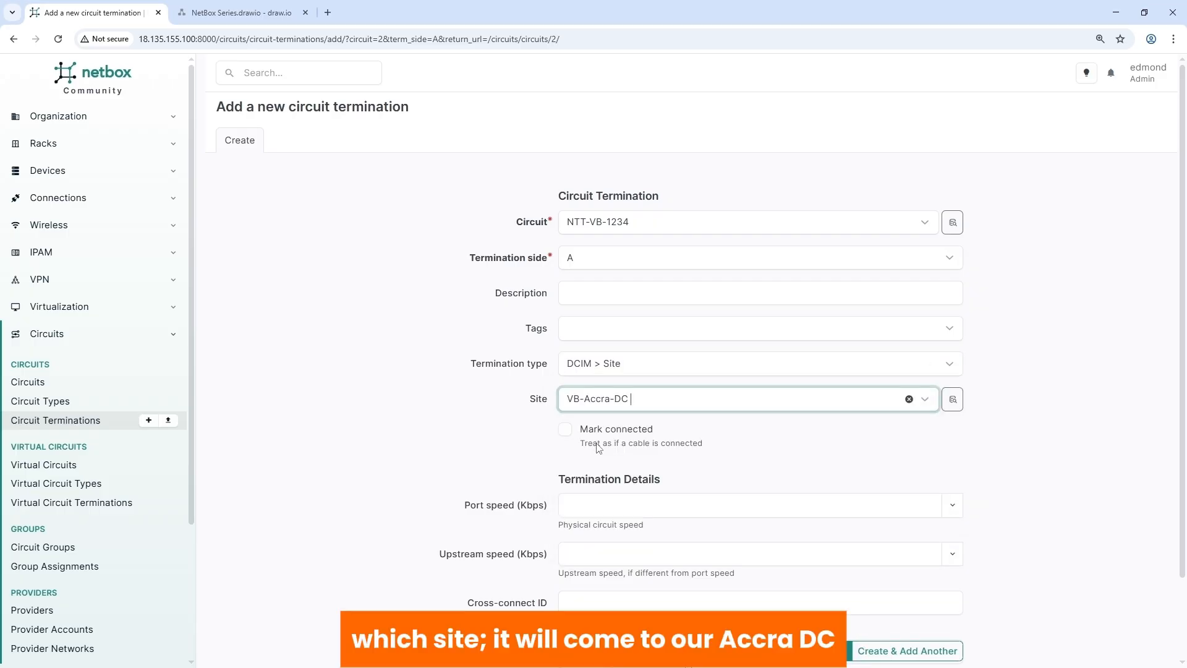
scroll(599, 448, "down", 2)
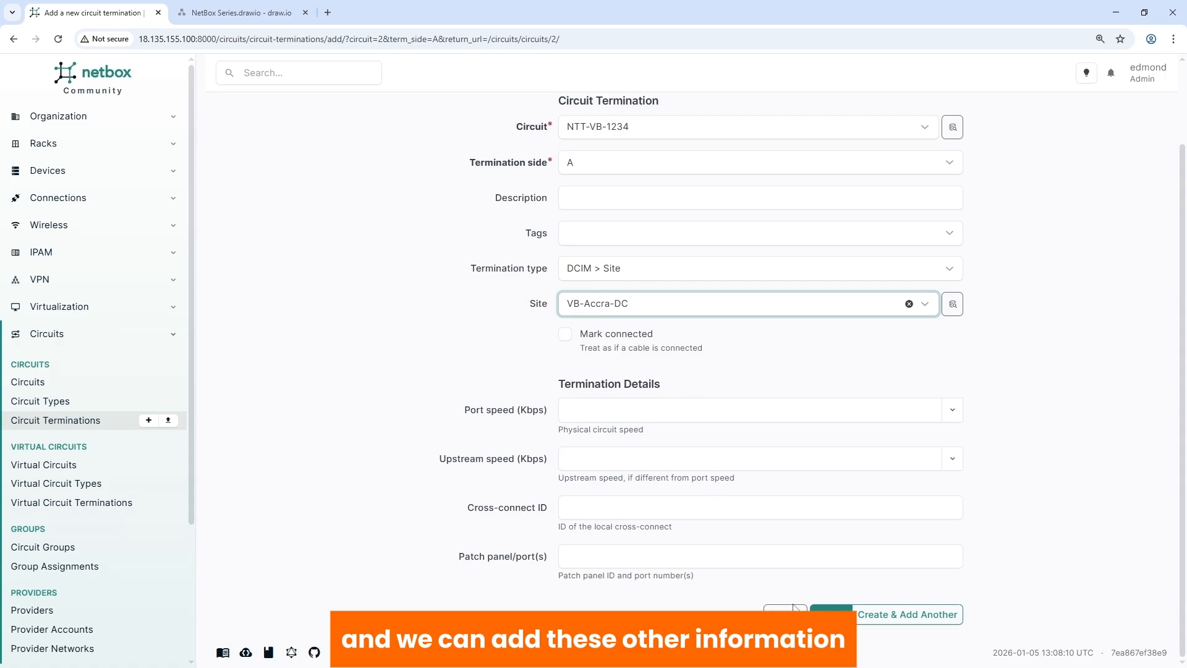
left_click(829, 611)
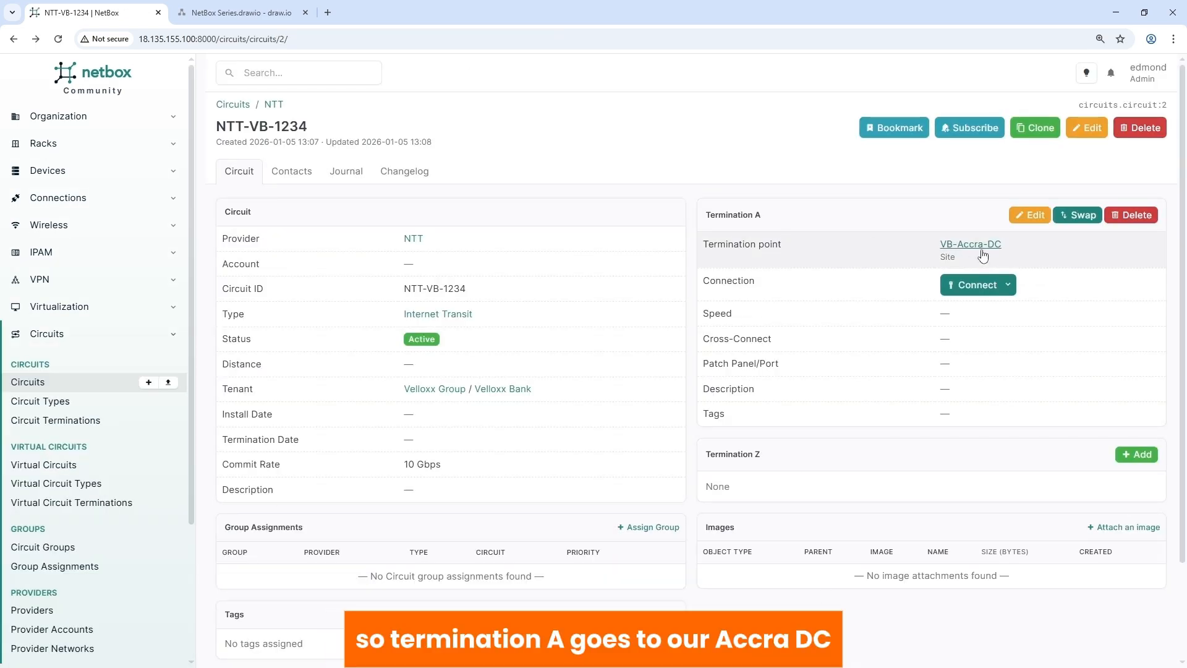
- Connect Termination A to rear Port 1 of patch panel ACC-DC-NR-PP-02
left_click(978, 285)
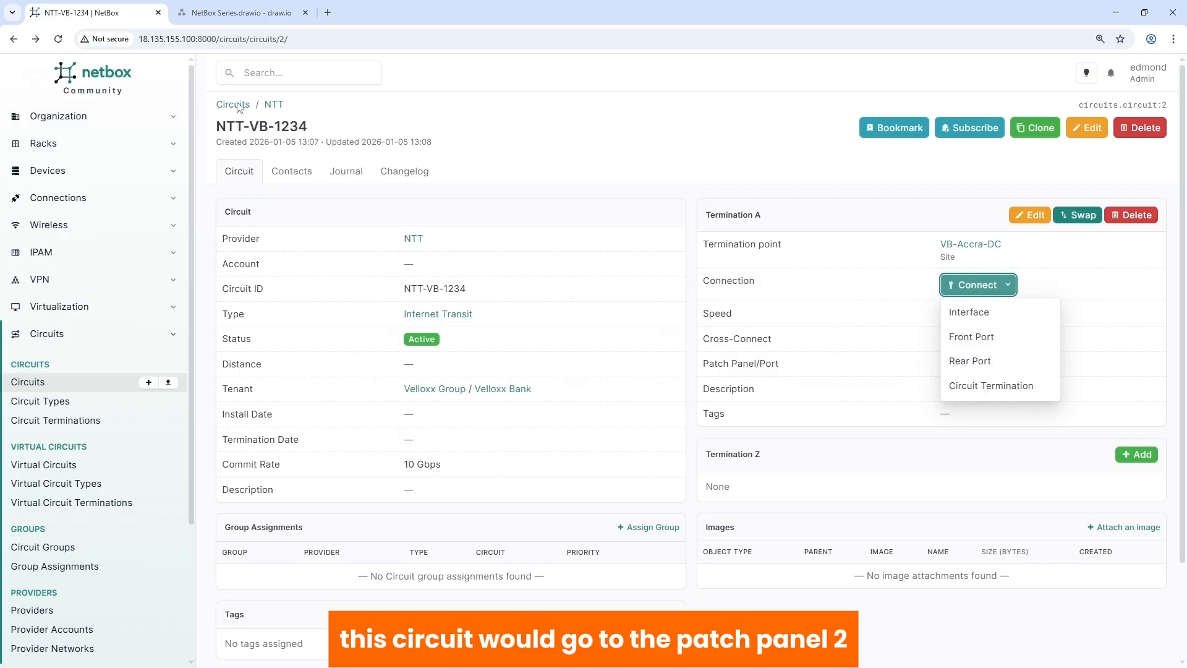
left_click(236, 13)
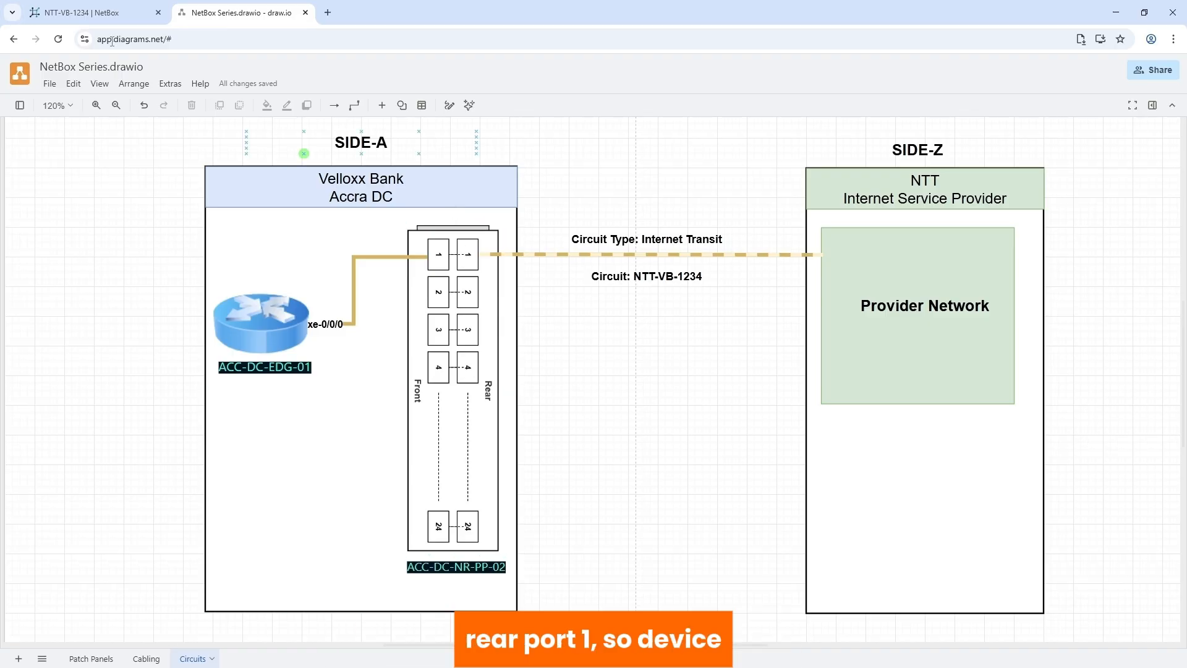
left_click(92, 19)
left_click(957, 436)
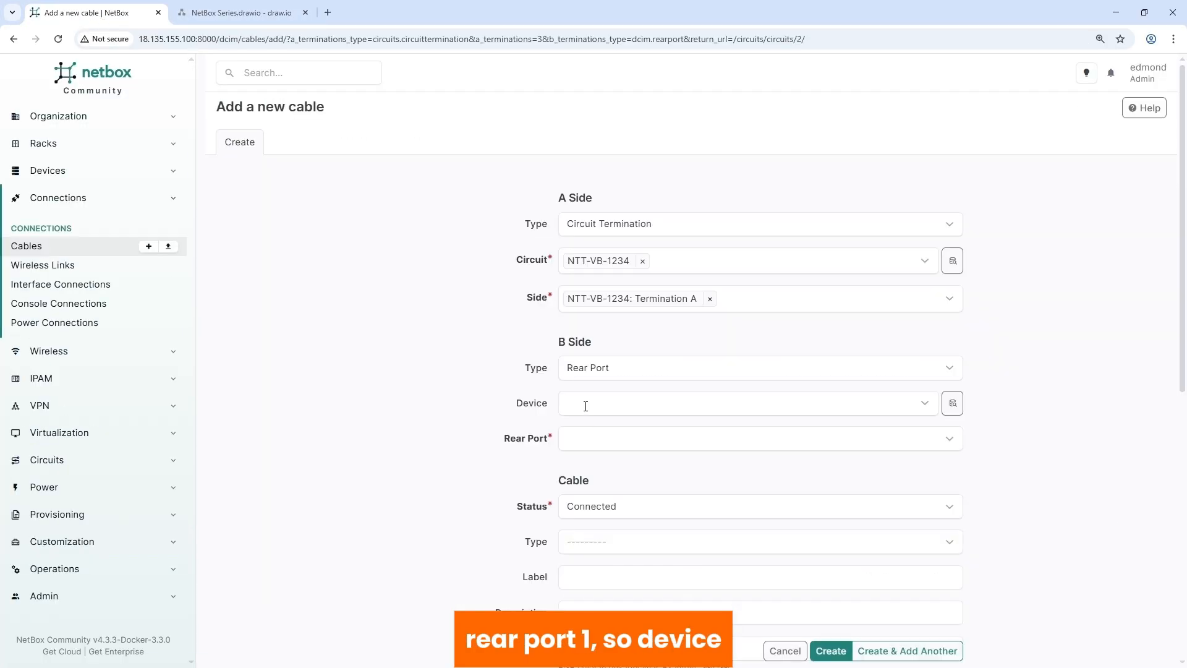
left_click(583, 404)
scroll(600, 473, "down", 3)
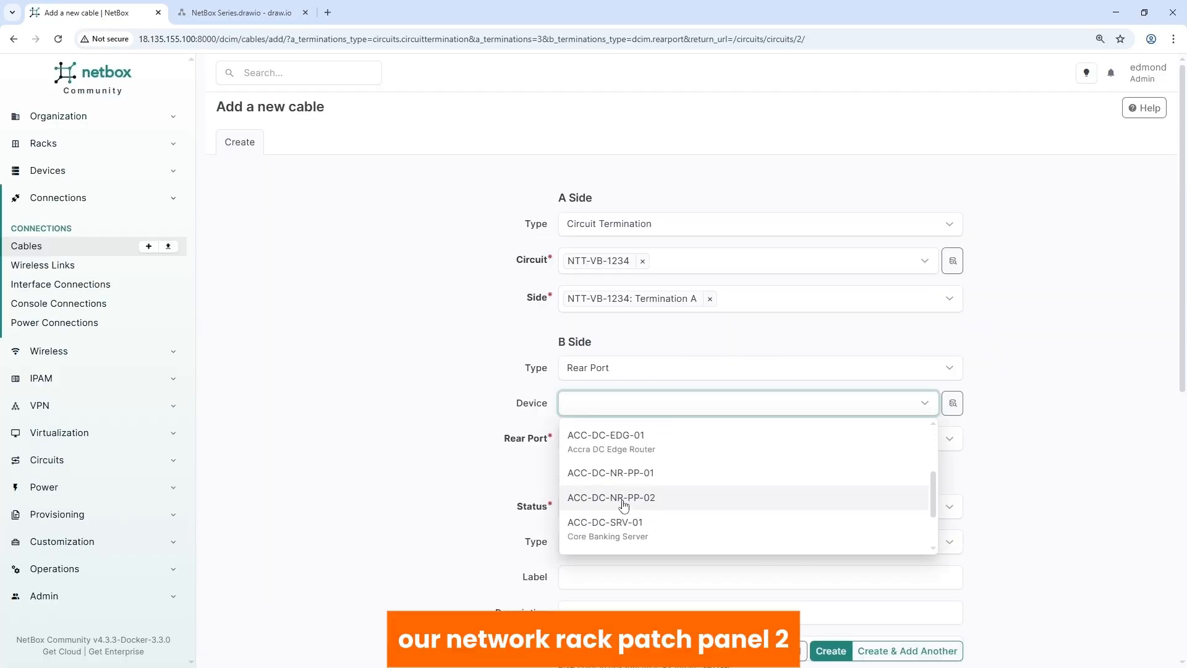
left_click(622, 507)
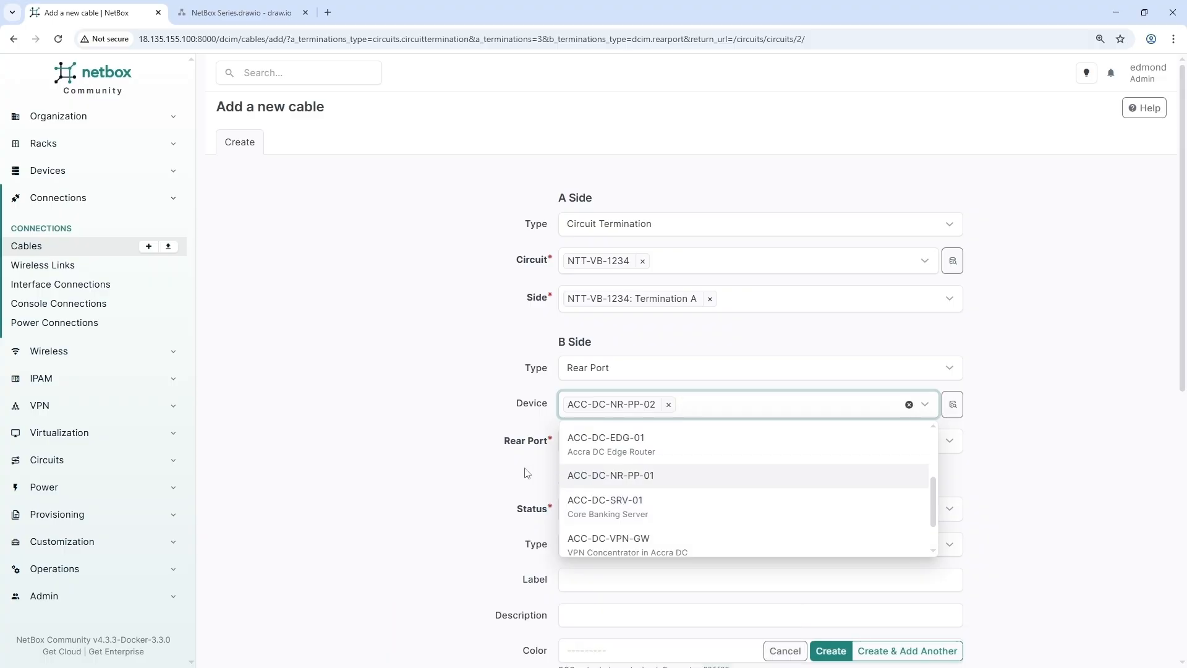
left_click(590, 439)
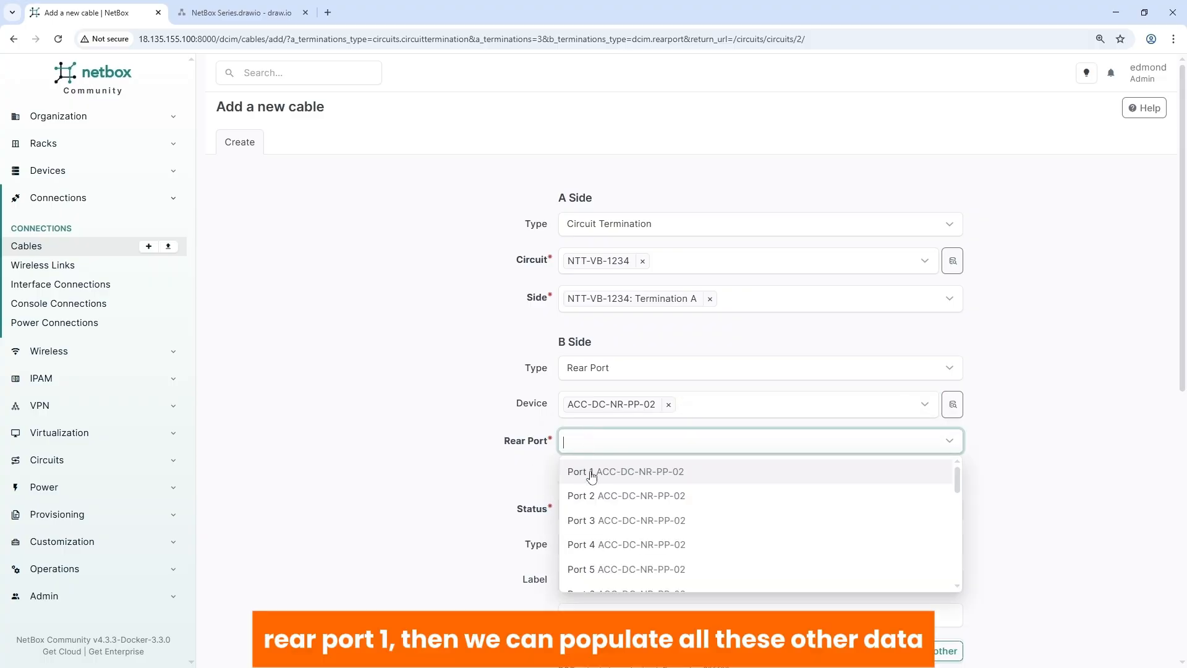
left_click(591, 473)
- Make the cable Singlemode Fiber for tenant Velloxx Bank in Velloxx Group, and create it
scroll(537, 478, "down", 4)
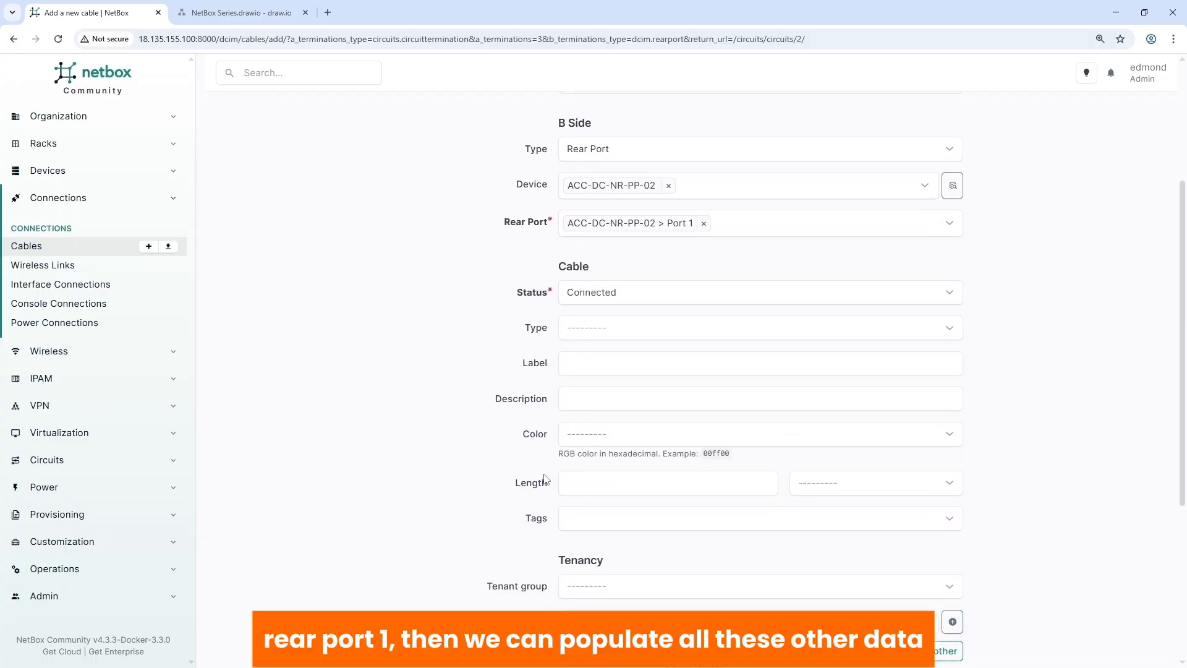
scroll(544, 479, "down", 3)
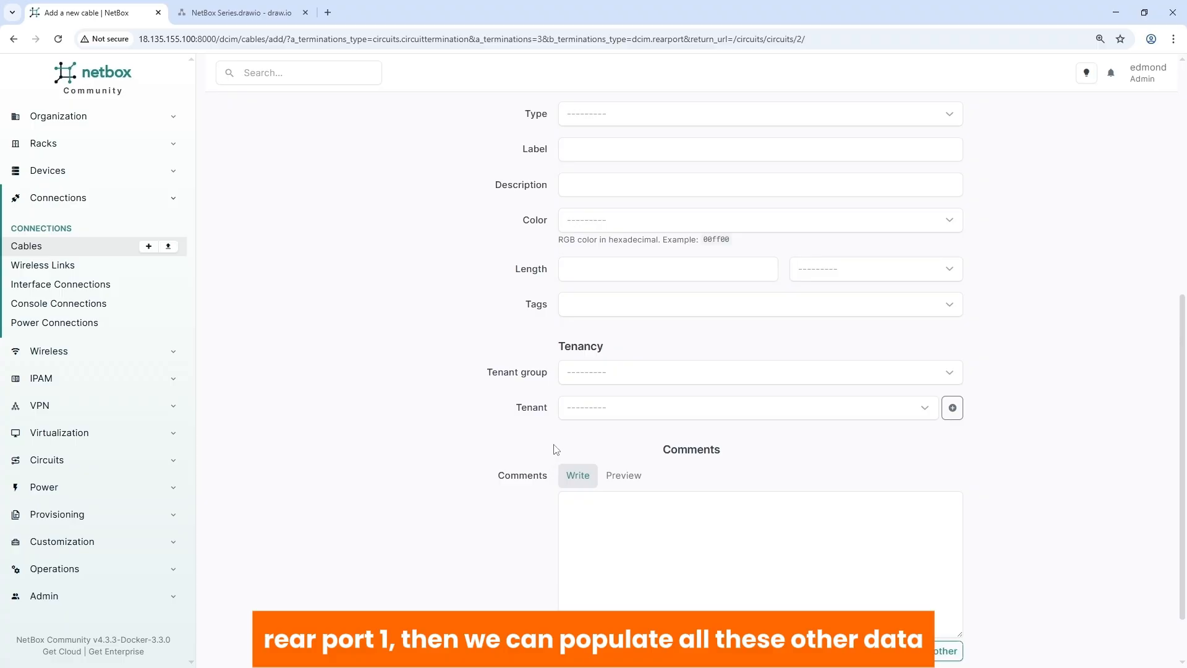
scroll(556, 448, "up", 2)
left_click(592, 238)
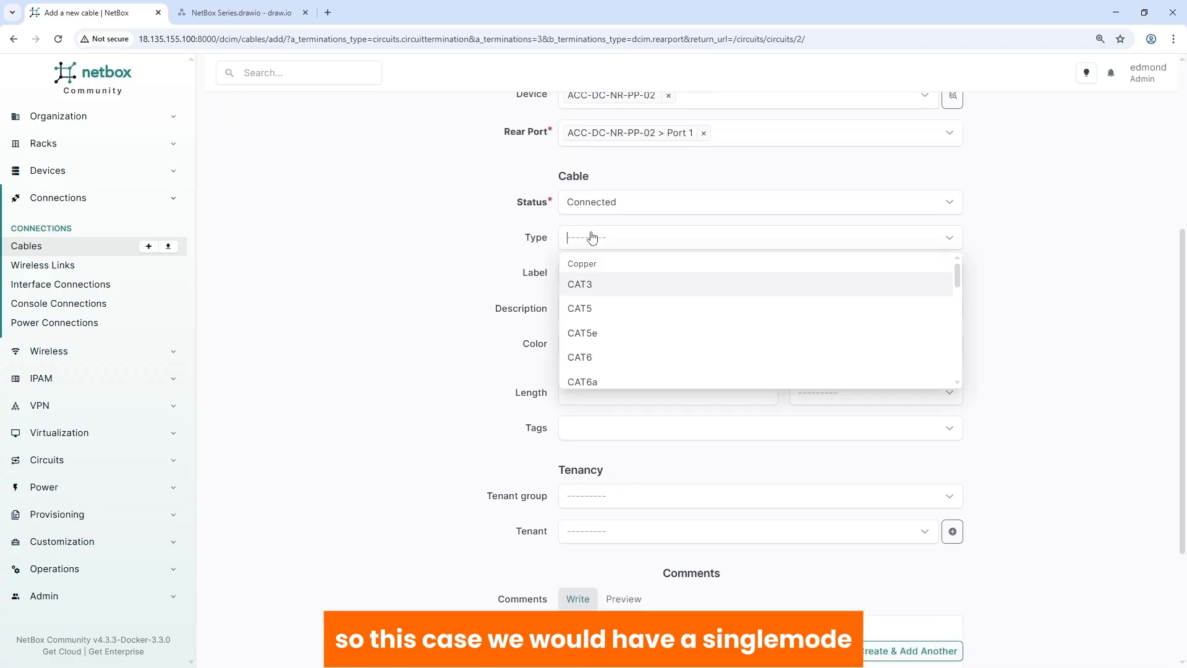
scroll(606, 357, "down", 6)
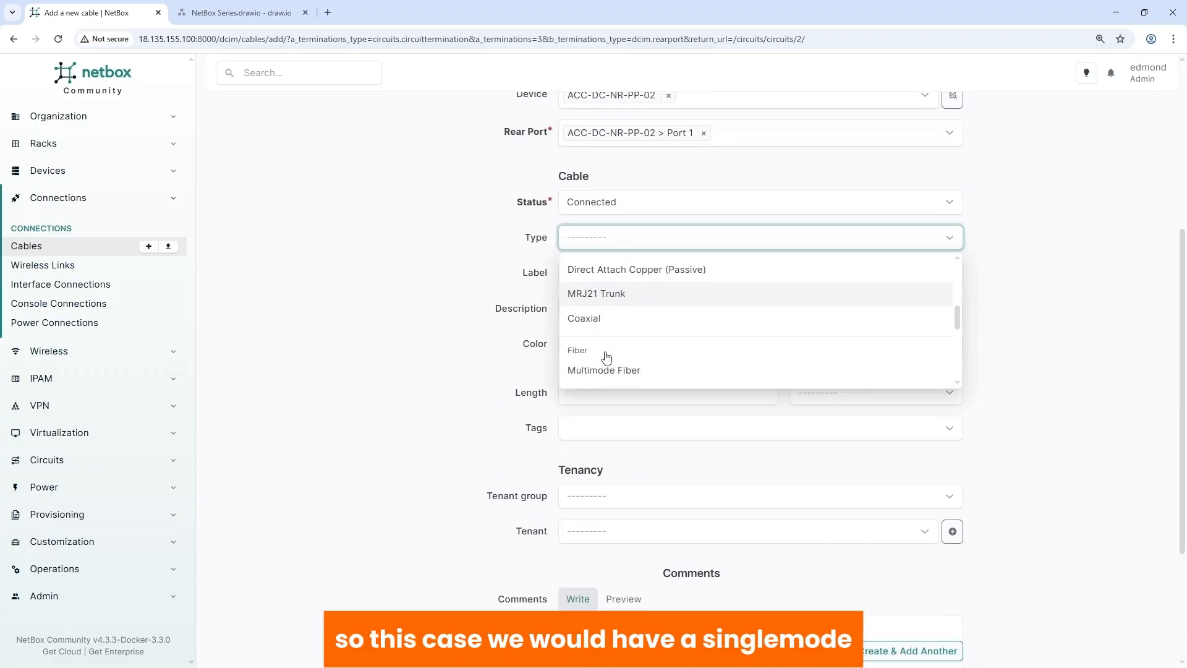
scroll(578, 353, "down", 3)
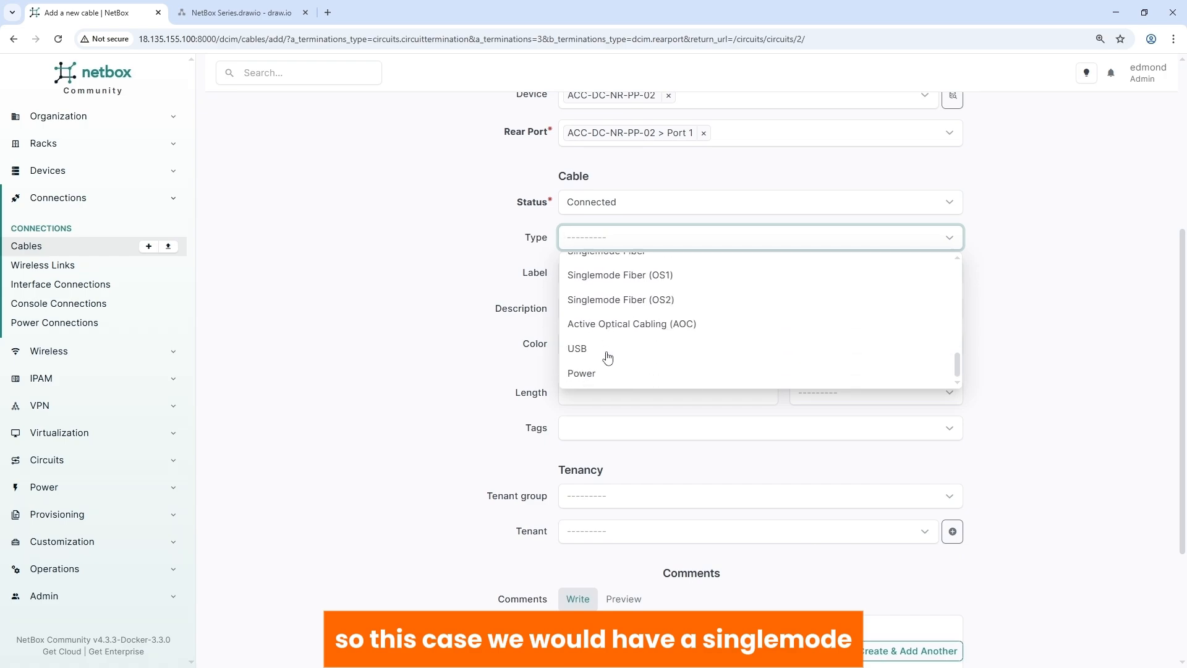
scroll(602, 346, "up", 3)
left_click(592, 374)
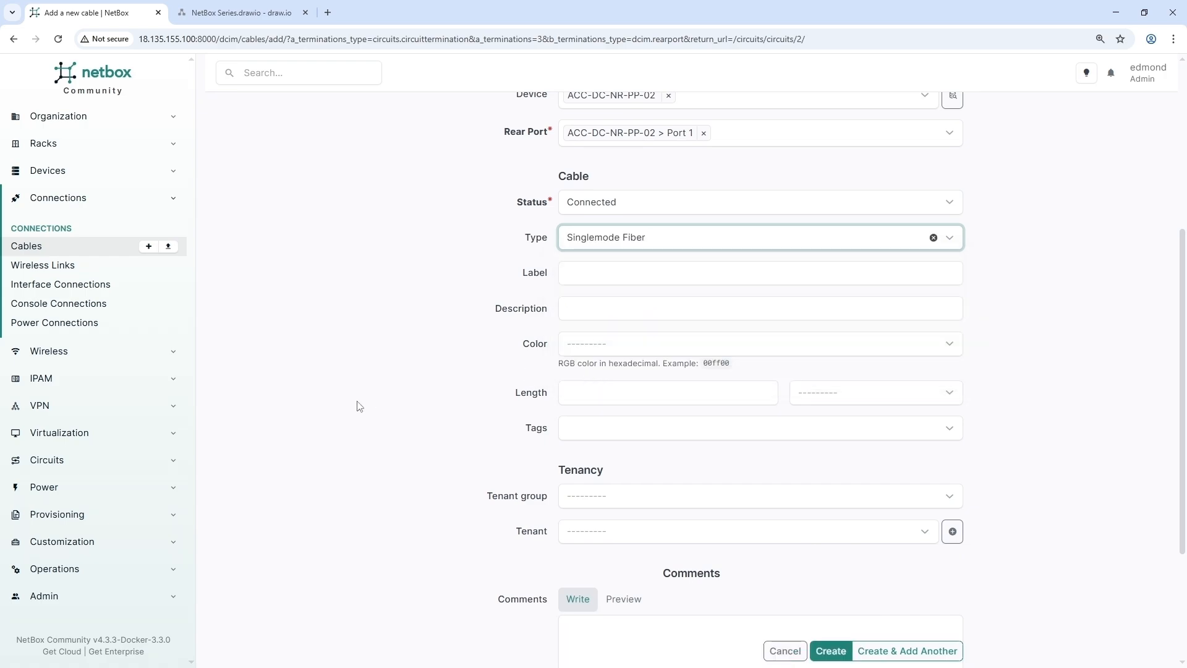
left_click(584, 498)
left_click(603, 553)
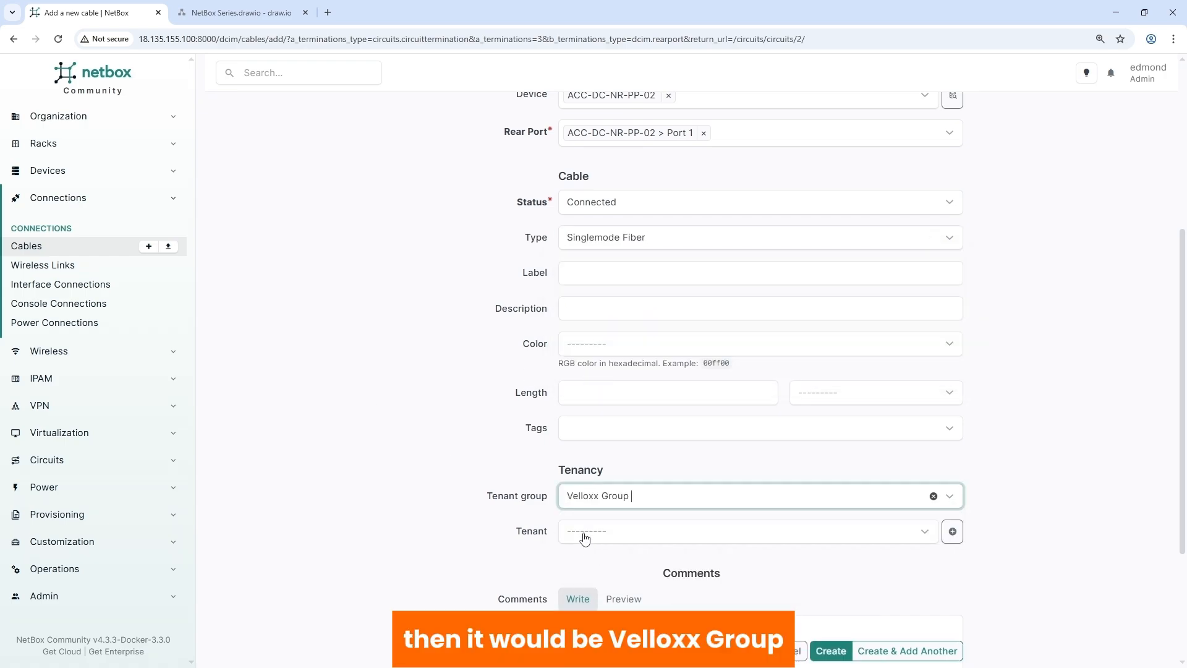
left_click(584, 534)
left_click(595, 599)
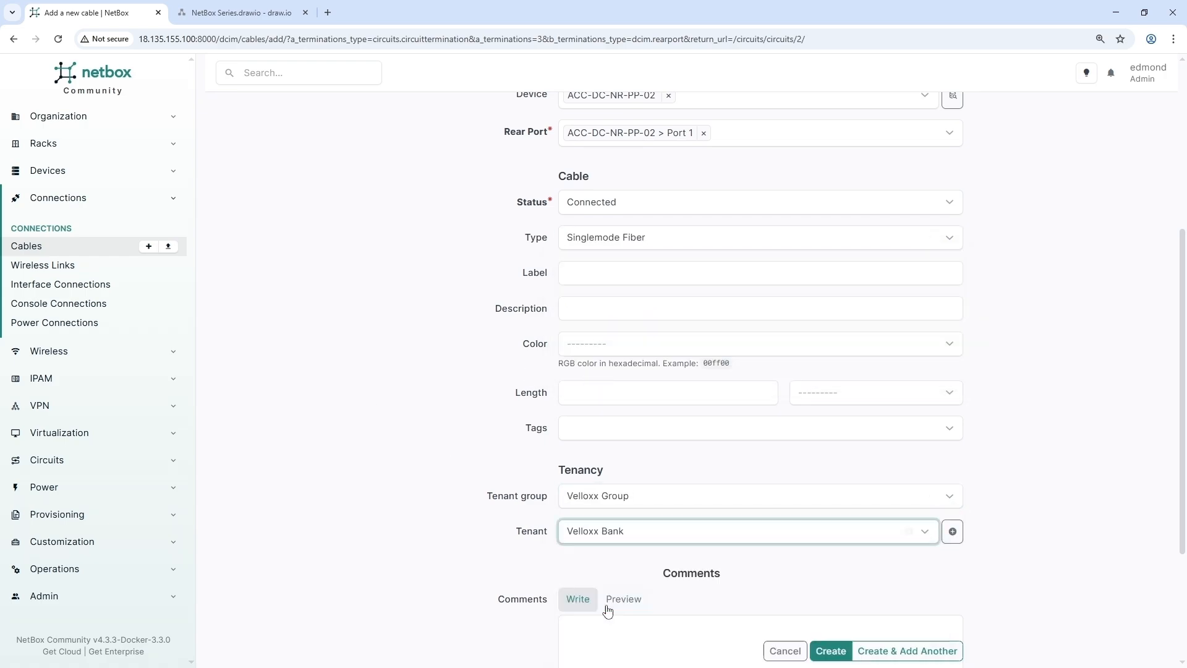
left_click(826, 648)
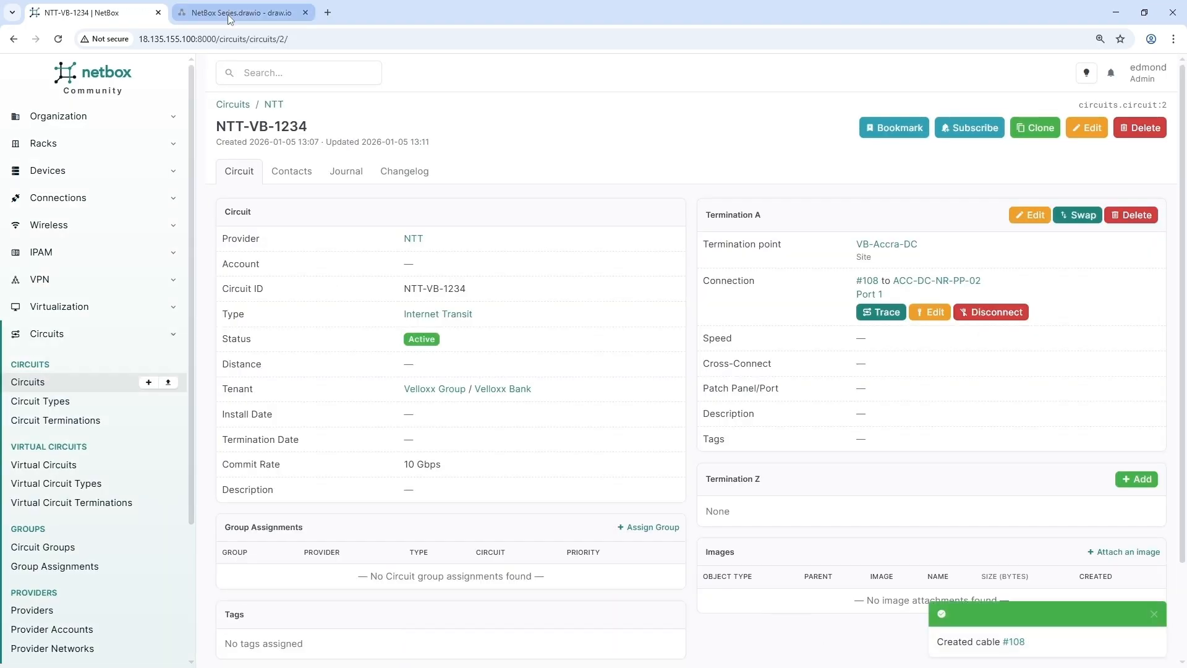
left_click(230, 14)
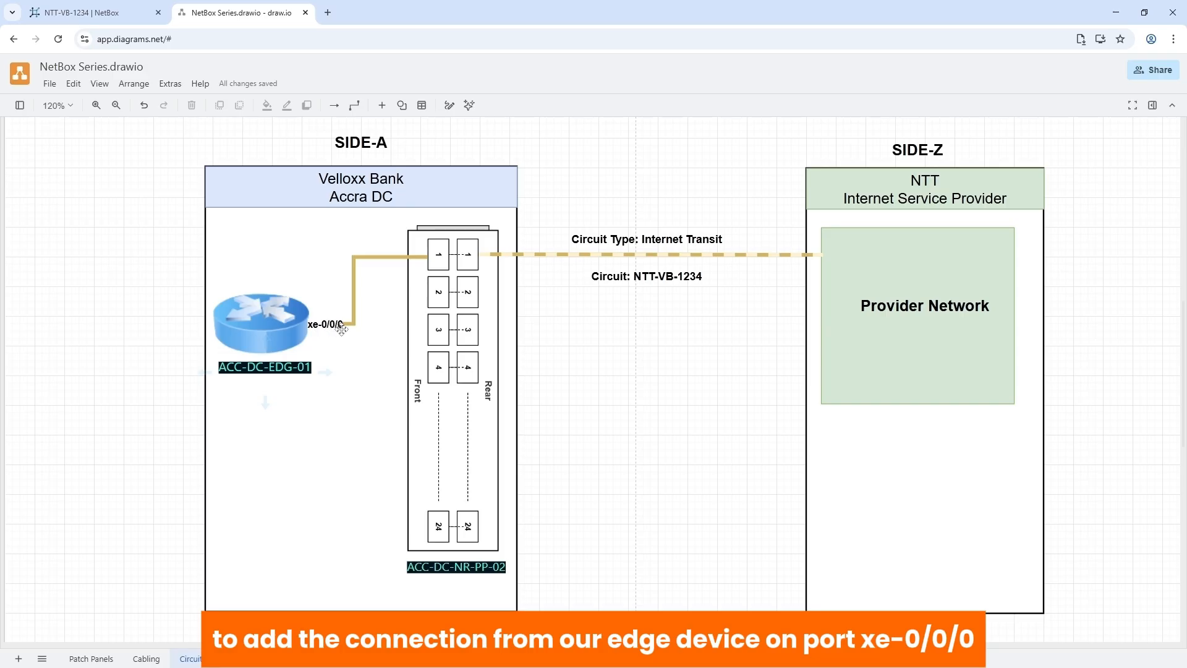
- Open edge router ACC-DC-EDG-01's interfaces and start a cable from xe-0/0/0
left_click(86, 12)
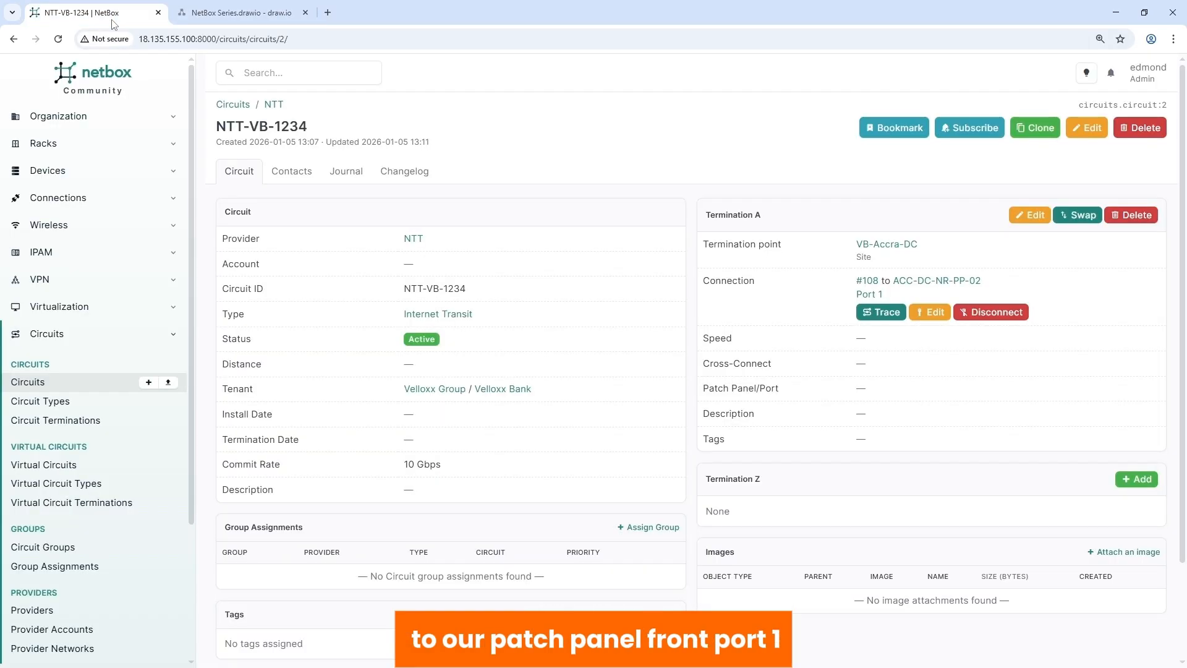
left_click(44, 166)
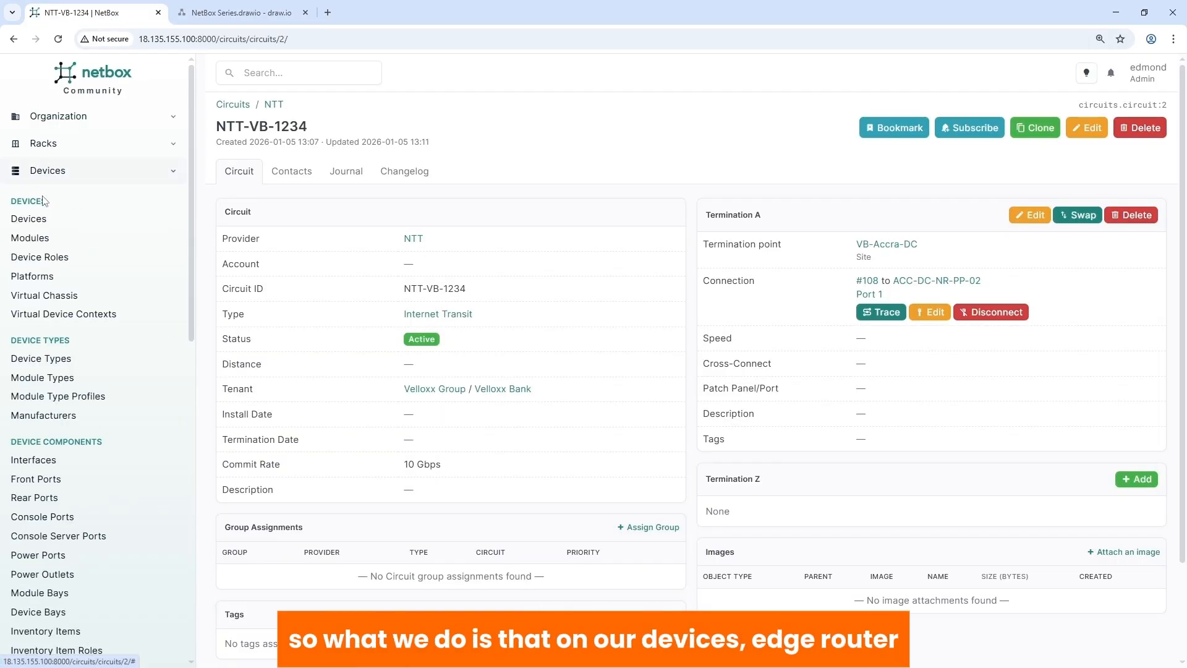
left_click(34, 218)
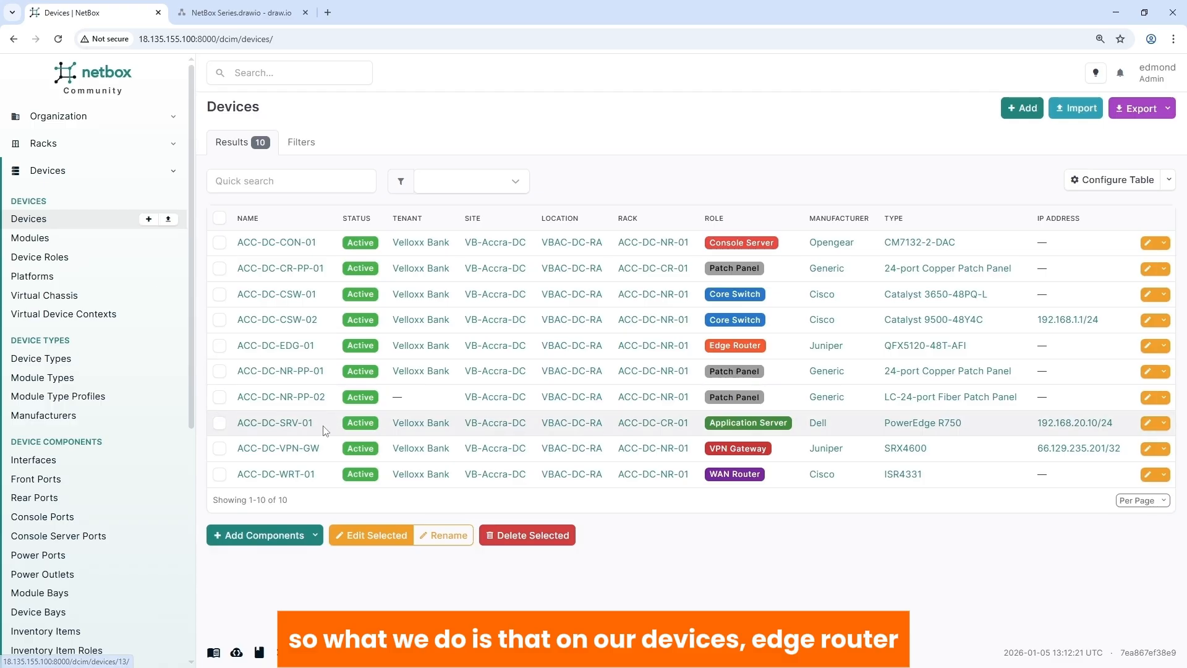
left_click(276, 345)
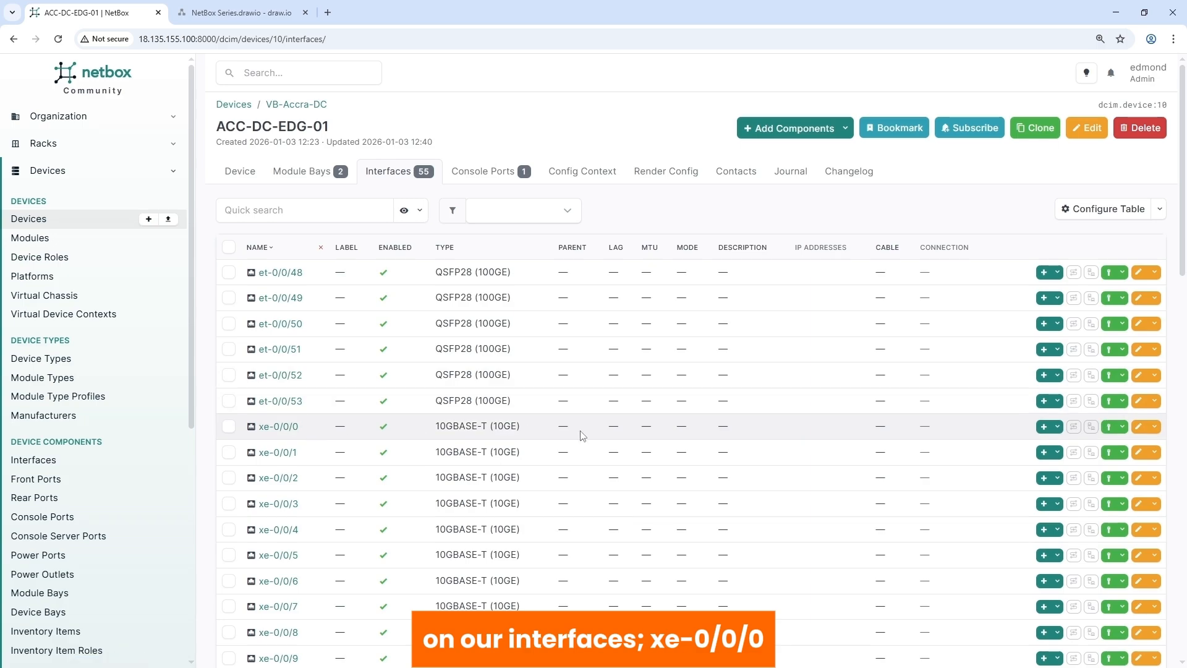
left_click(1111, 428)
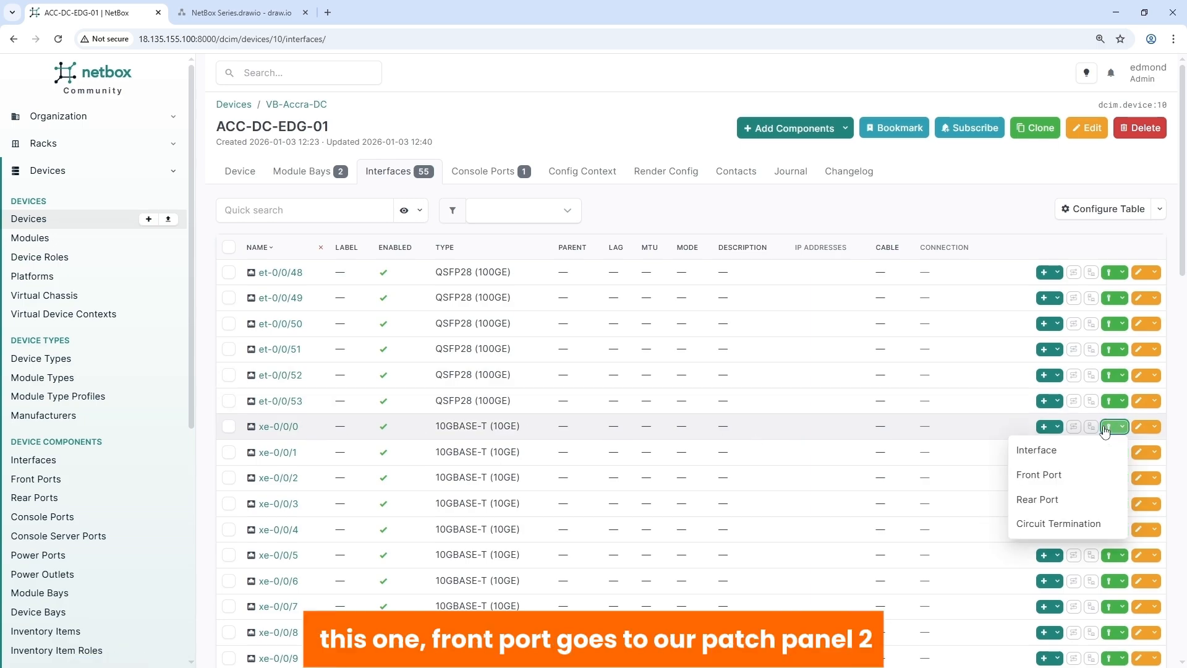
- Set the cable's B side to front Port 1 of patch panel ACC-DC-NR-PP-02
left_click(1033, 476)
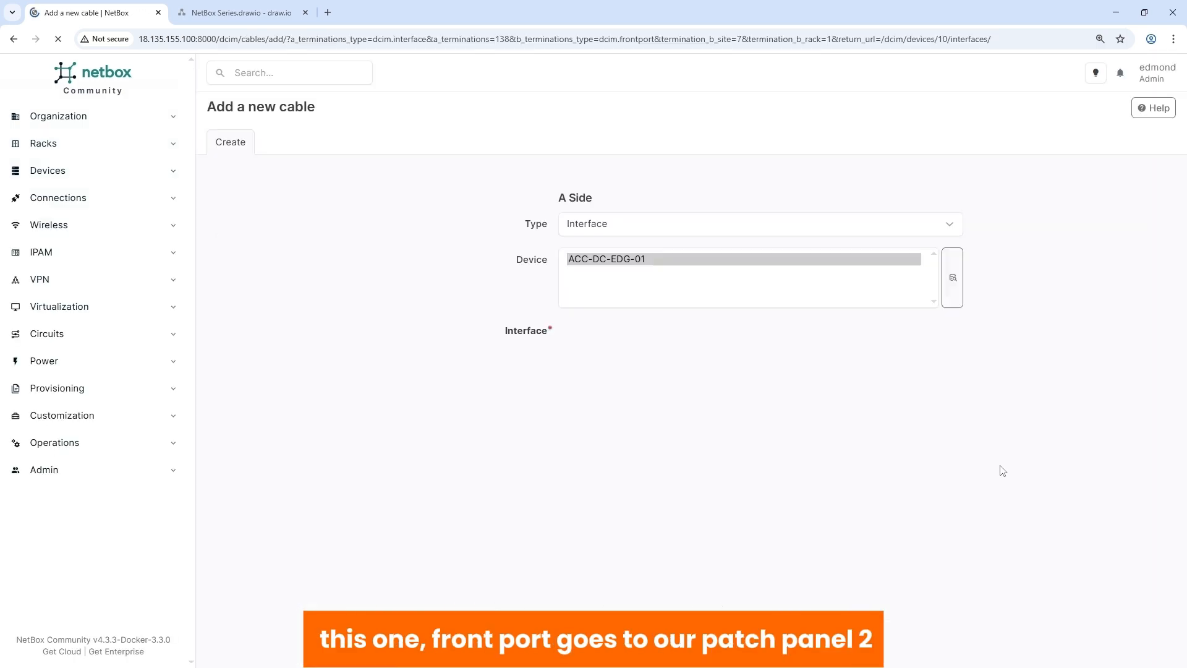
left_click(587, 414)
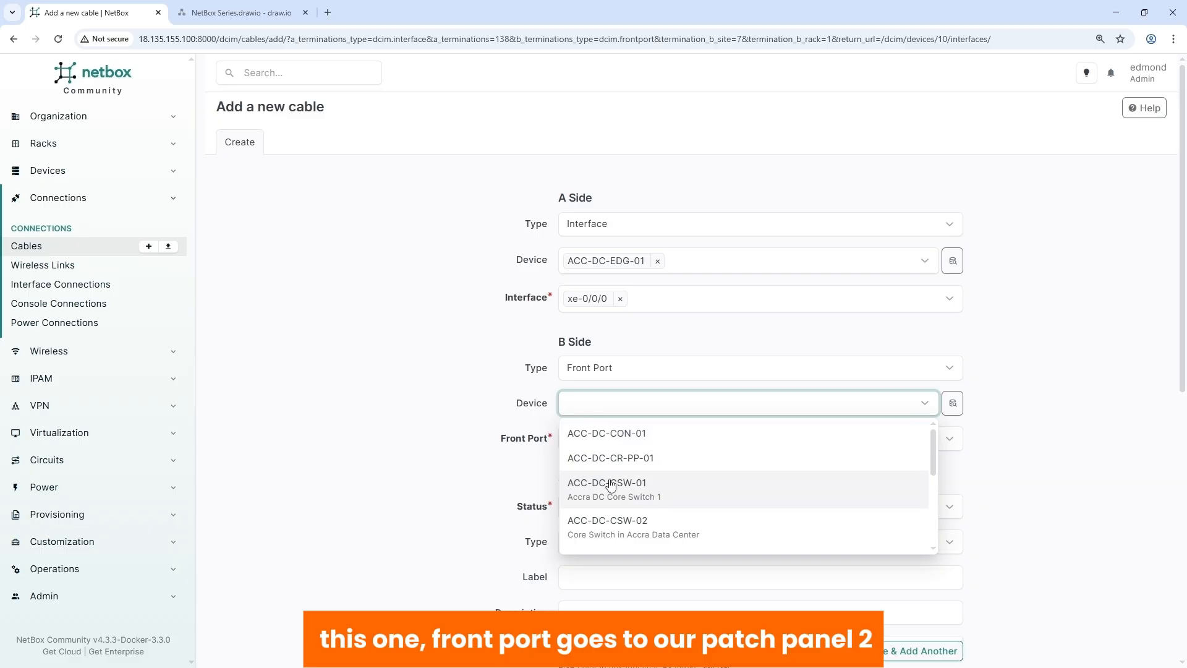
scroll(615, 484, "down", 2)
left_click(620, 507)
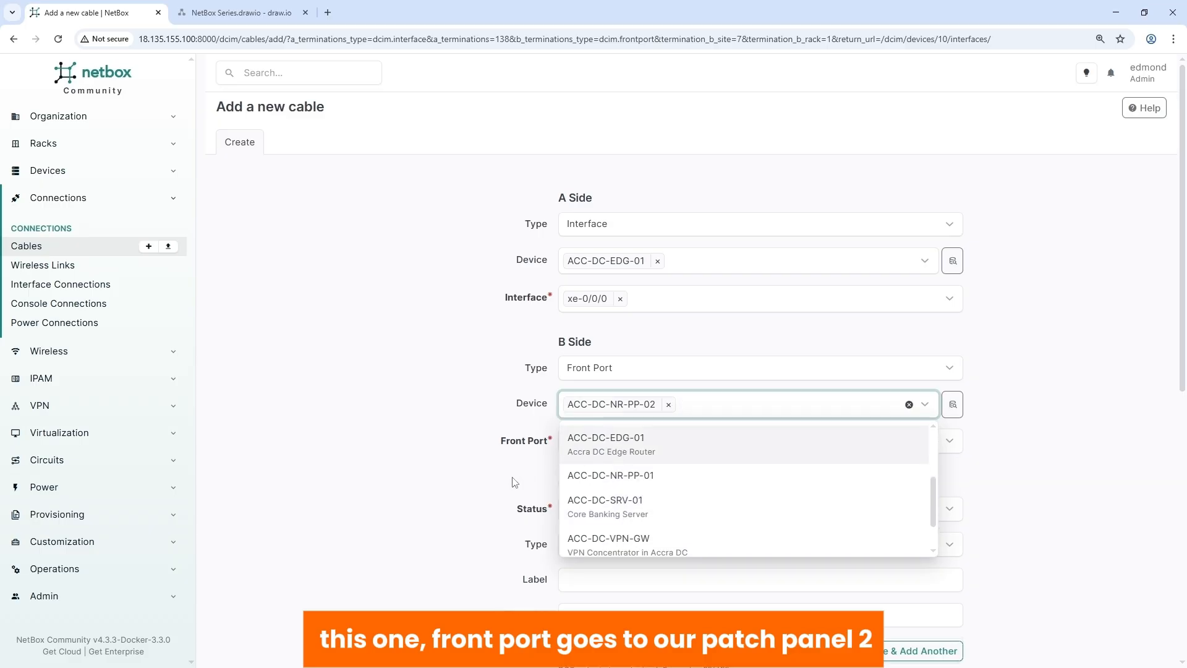
left_click(606, 440)
left_click(604, 472)
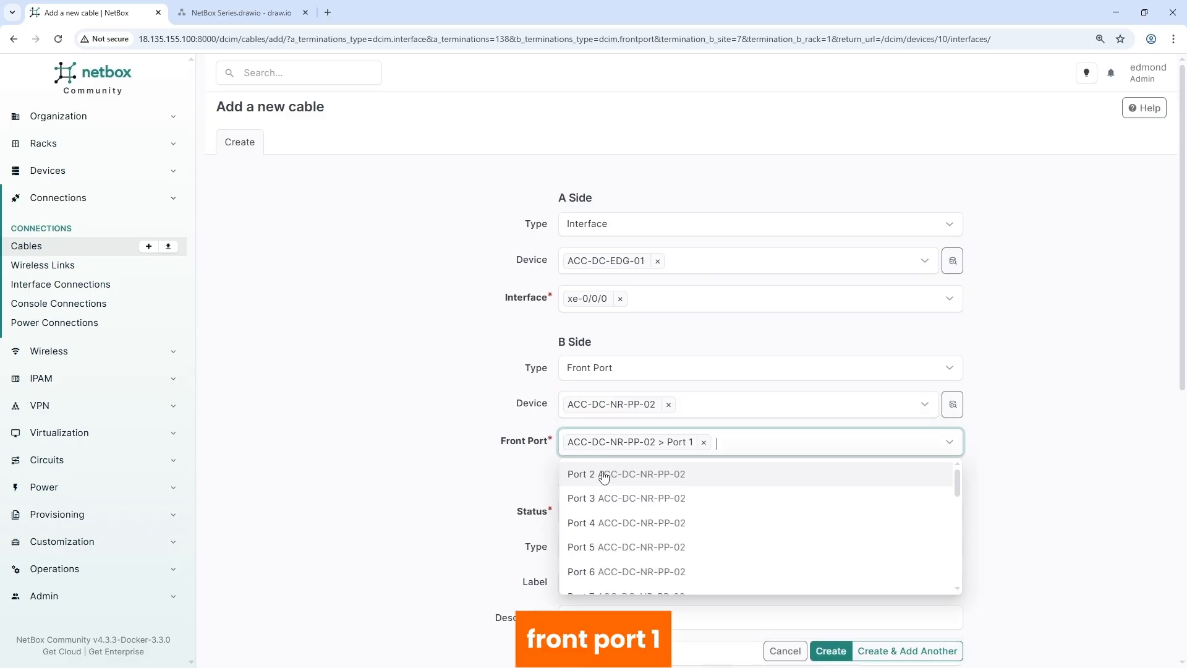
left_click(507, 470)
- Make it a Singlemode Fiber cable for tenant Velloxx Bank (Velloxx Group) and create it
scroll(518, 465, "down", 4)
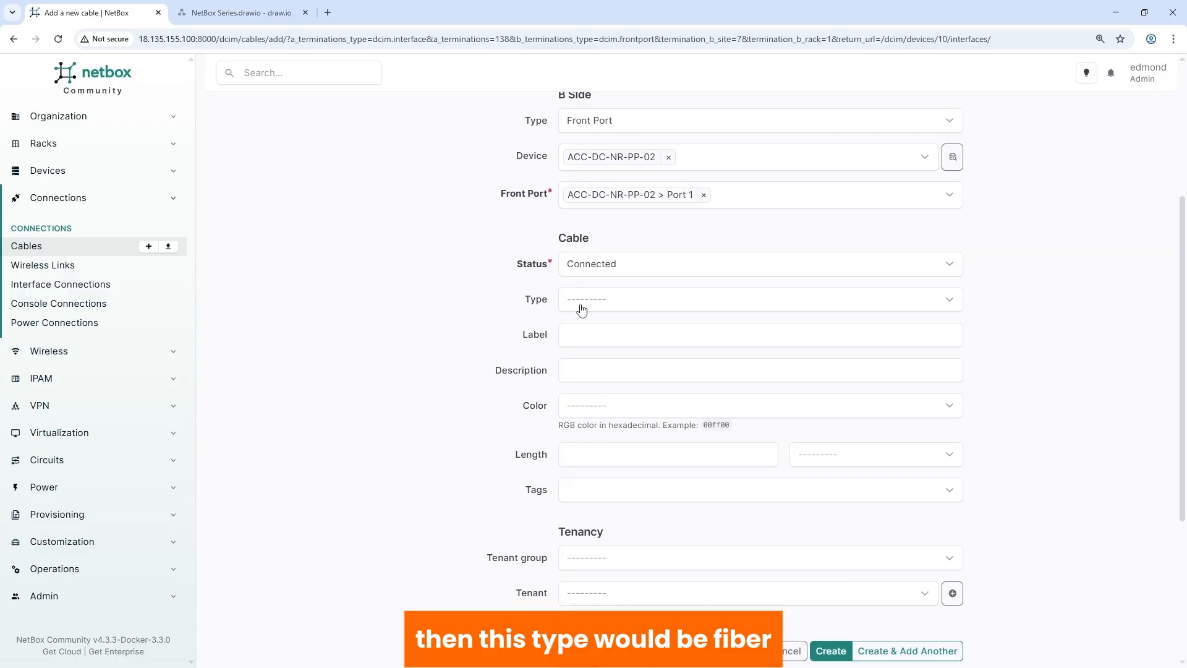
left_click(581, 309)
scroll(627, 414, "down", 5)
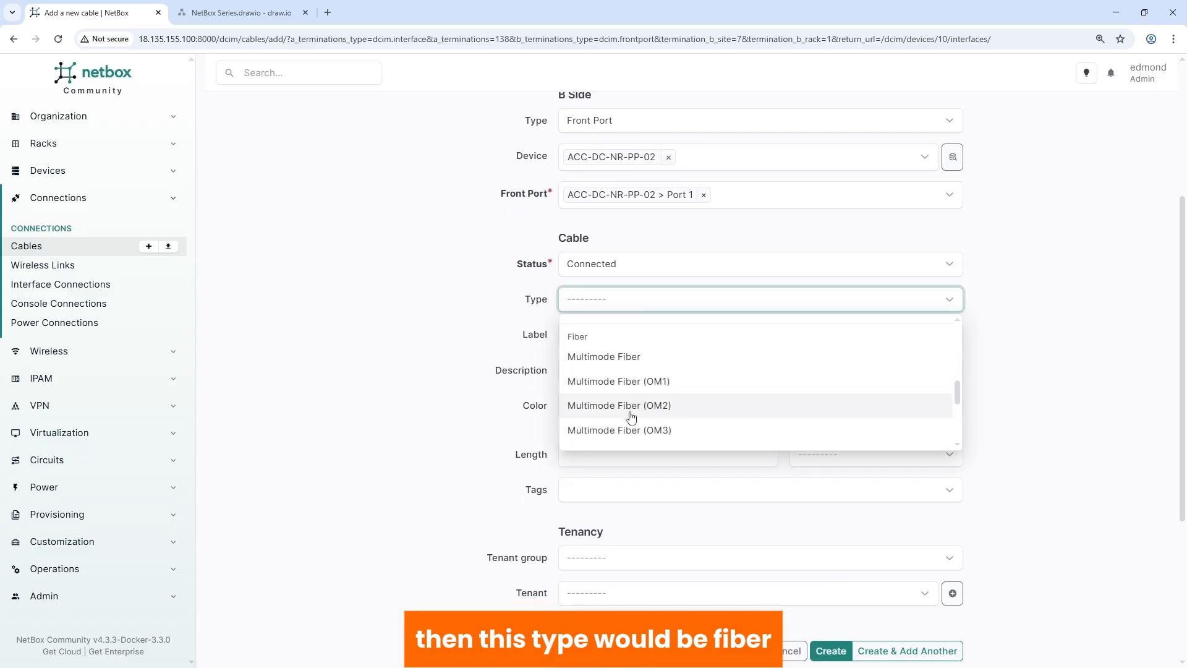
scroll(630, 416, "down", 3)
left_click(614, 319)
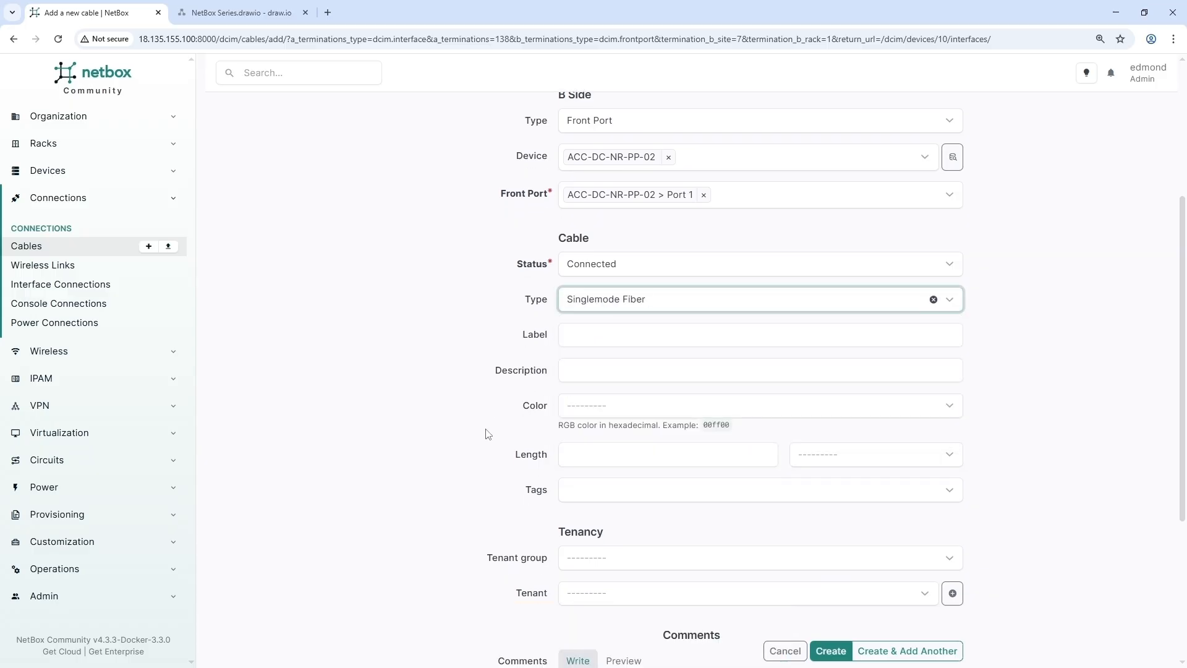
scroll(476, 431, "down", 3)
left_click(612, 371)
left_click(607, 426)
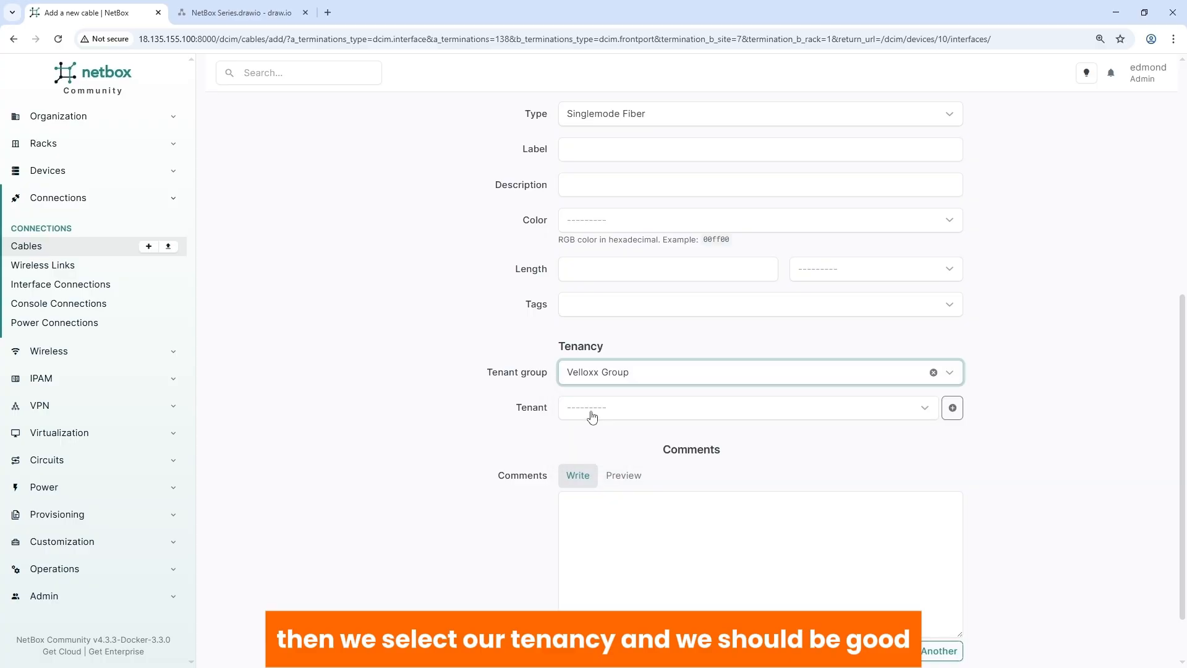
left_click(593, 417)
left_click(602, 490)
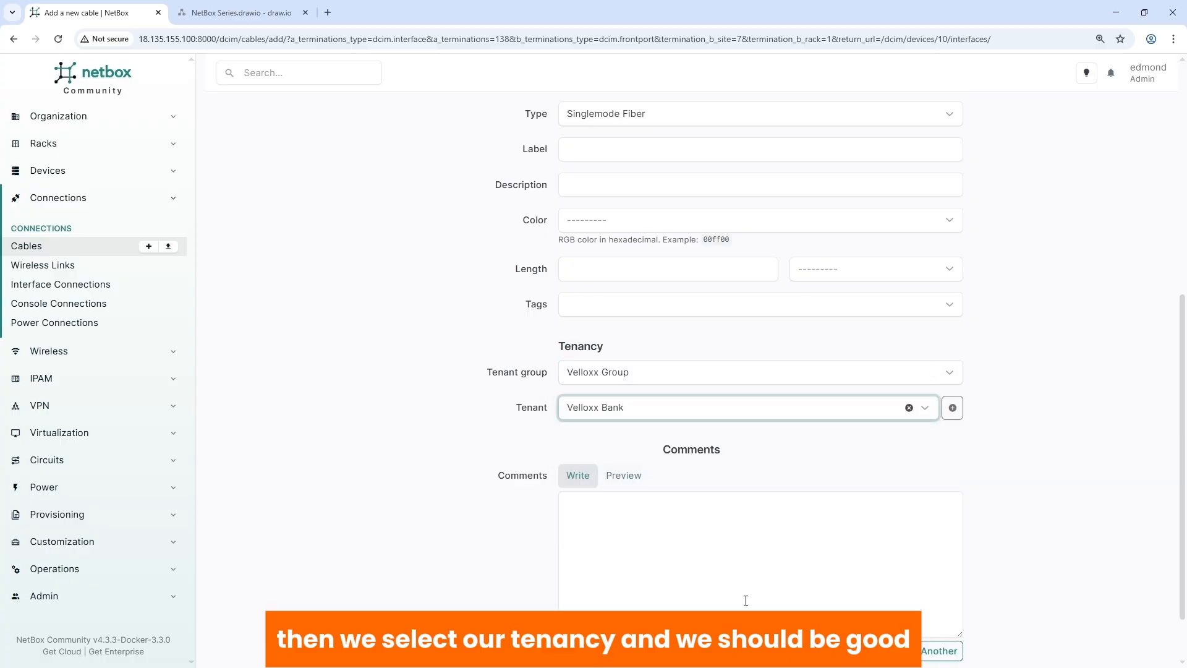
left_click(829, 651)
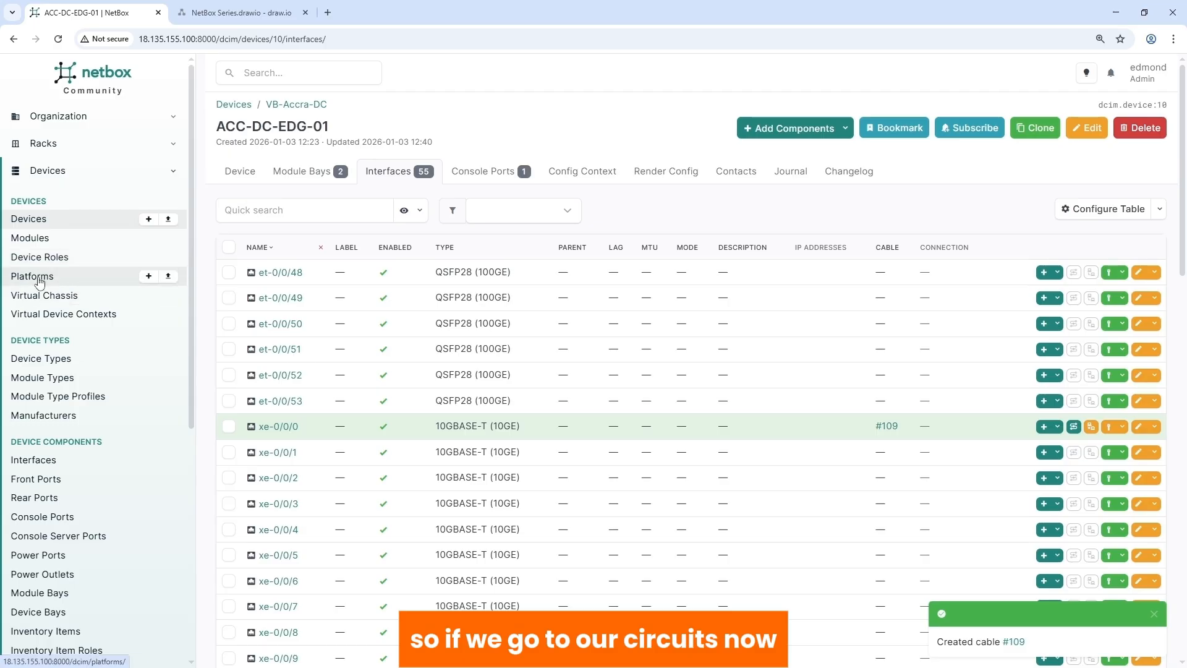
- Go from the Circuits list to the NTT-VB-1234 circuit page
left_click(171, 175)
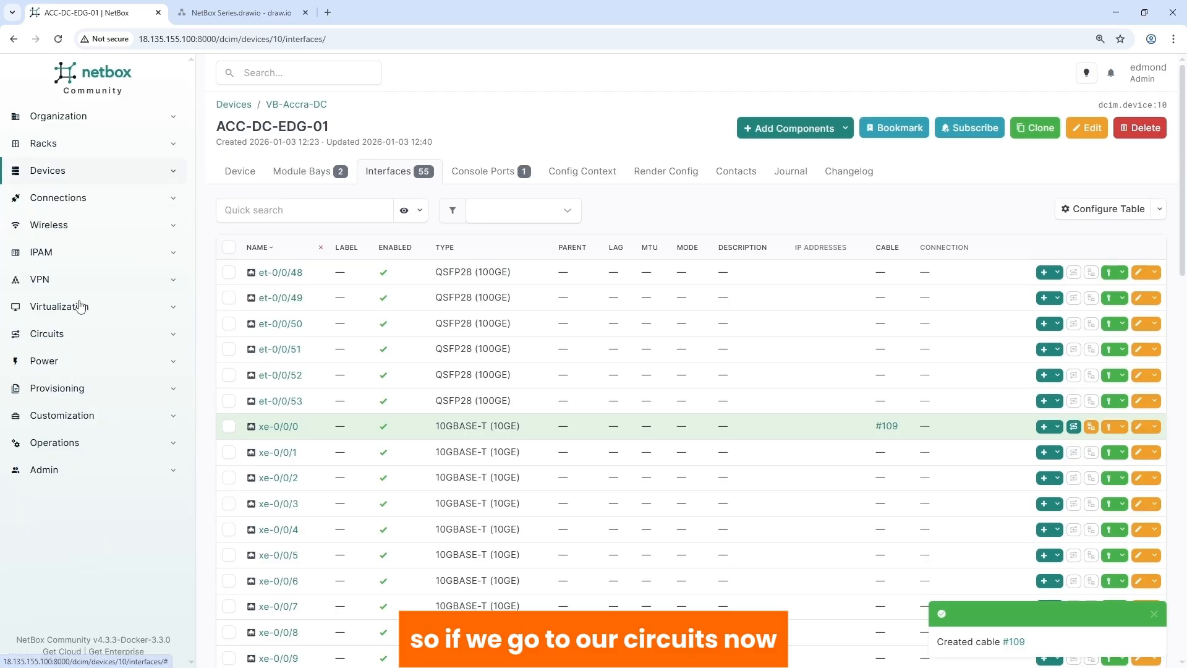
left_click(60, 332)
left_click(43, 381)
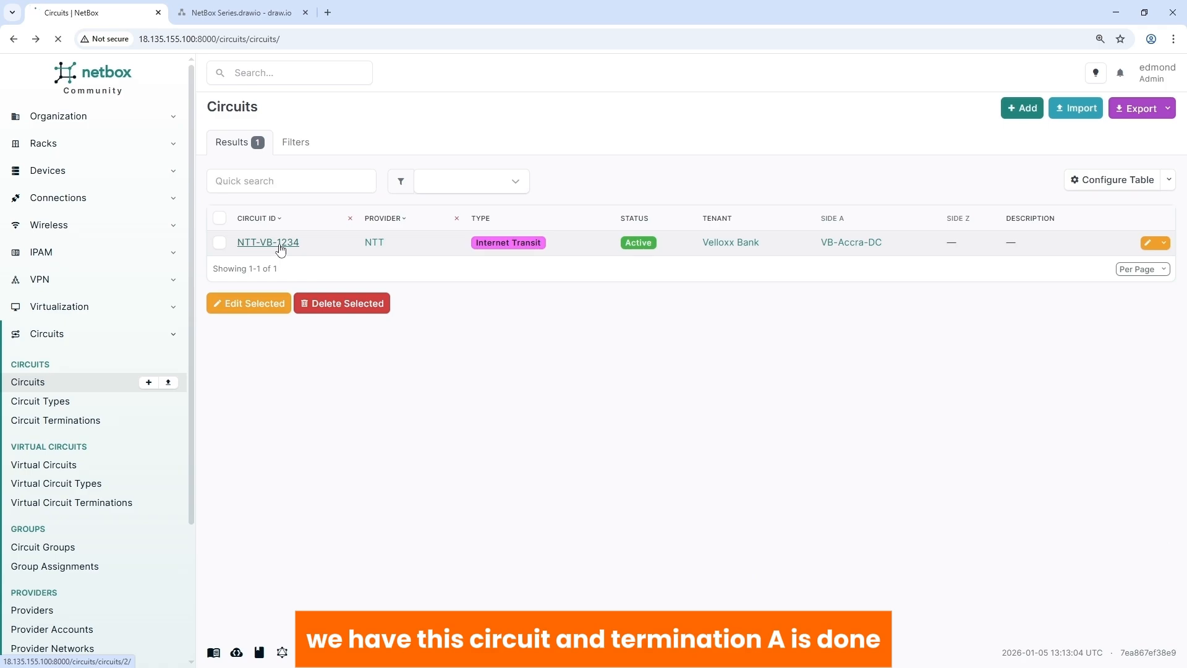
left_click(280, 248)
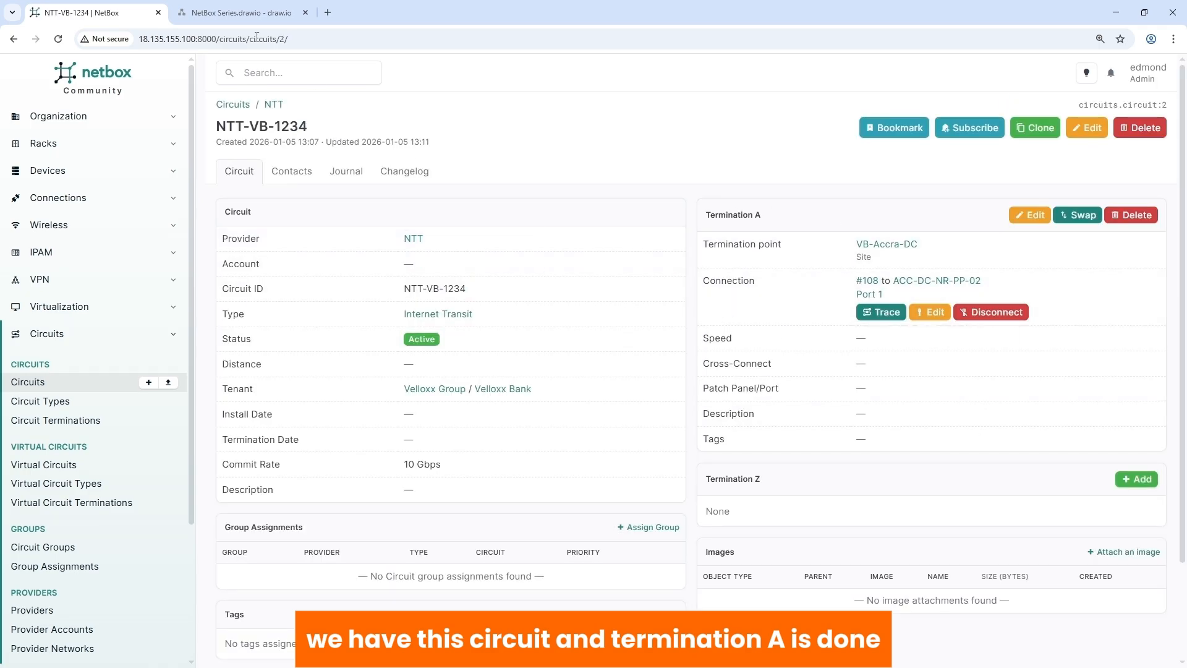
left_click(235, 12)
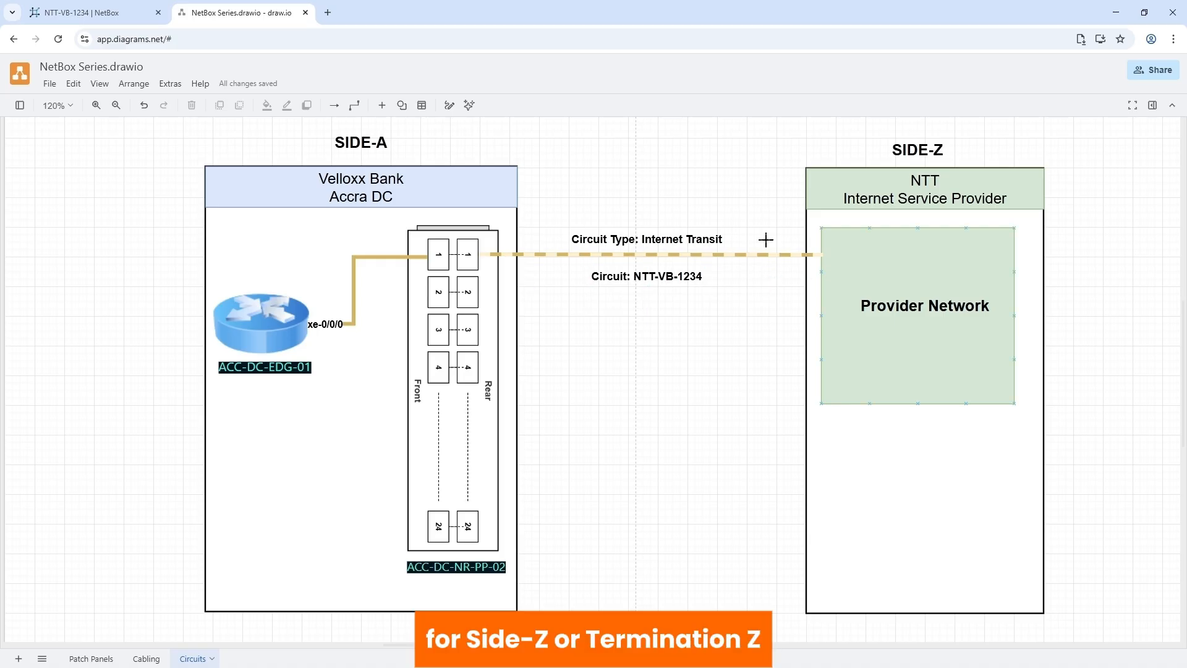
left_click(111, 16)
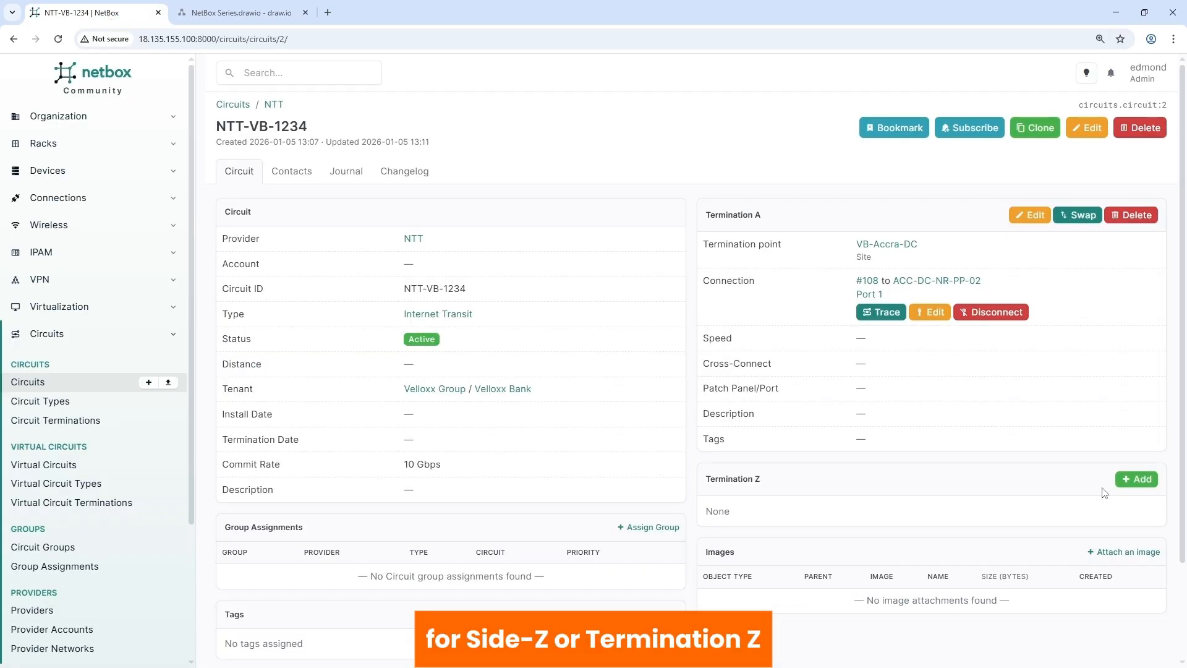
- Create Termination Z on provider network NTT Provider Network with Mark connected ticked
left_click(1136, 480)
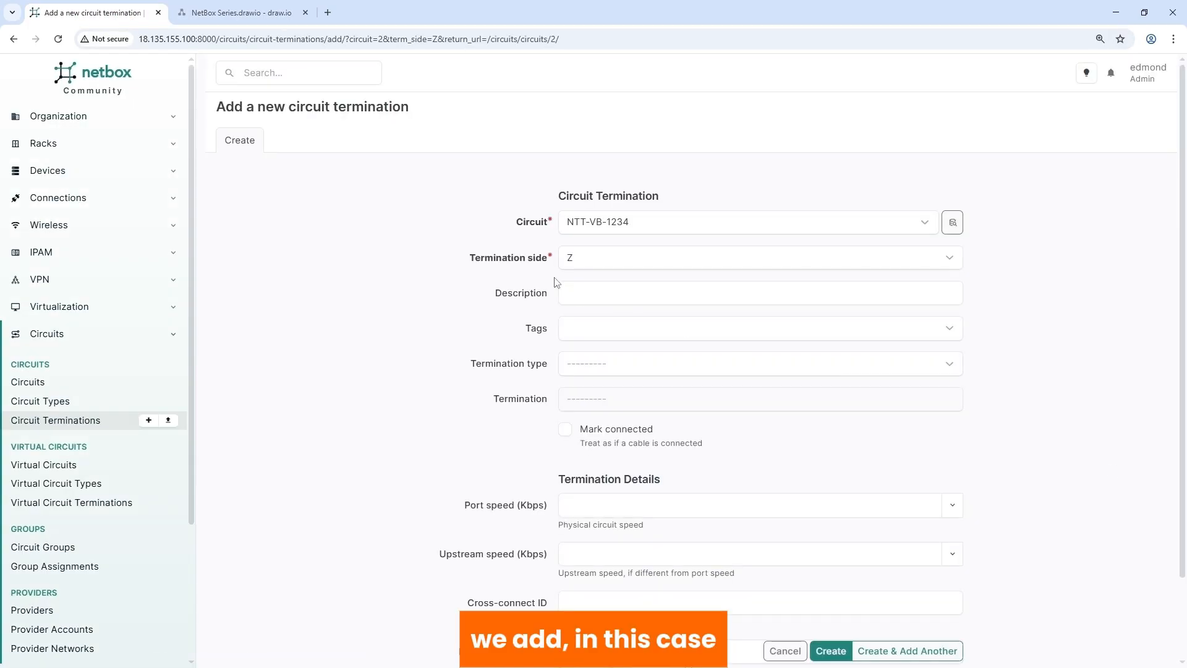
left_click(597, 365)
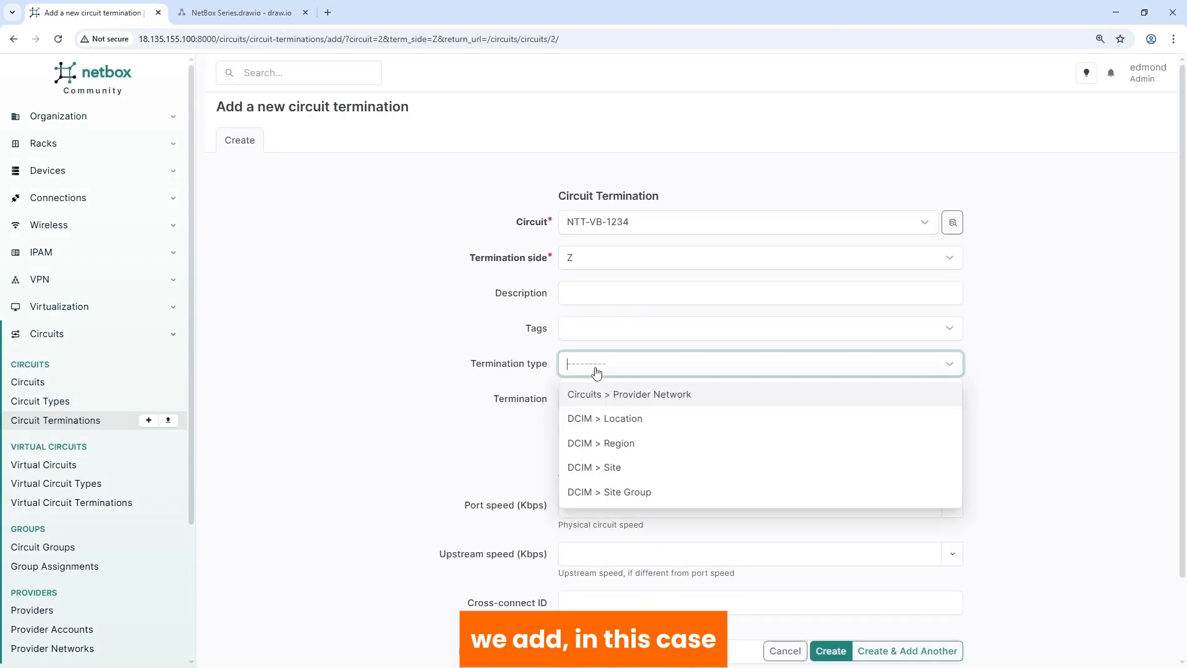
left_click(622, 396)
left_click(587, 403)
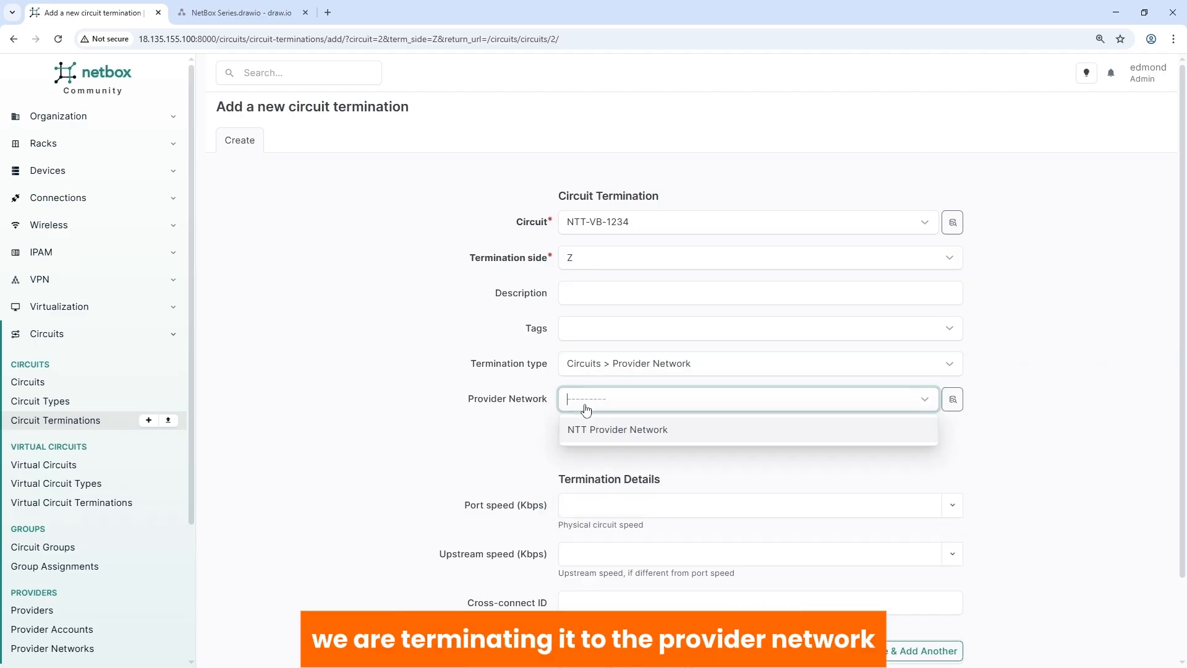
left_click(595, 431)
left_click(566, 430)
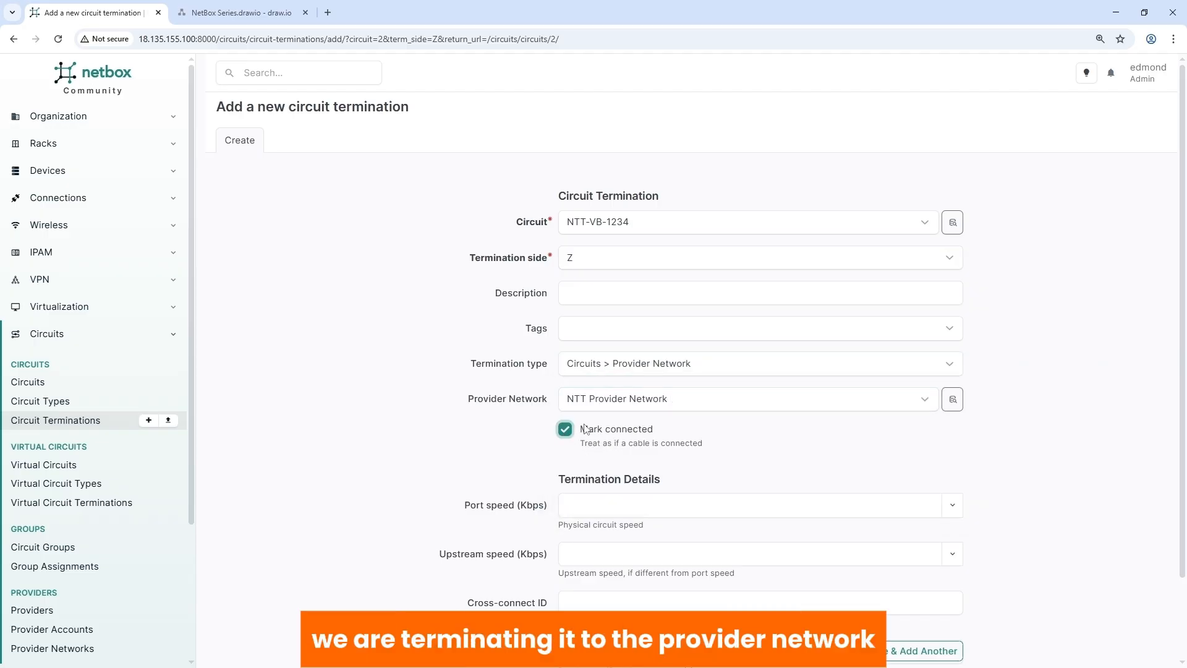
scroll(680, 513, "down", 2)
left_click(824, 614)
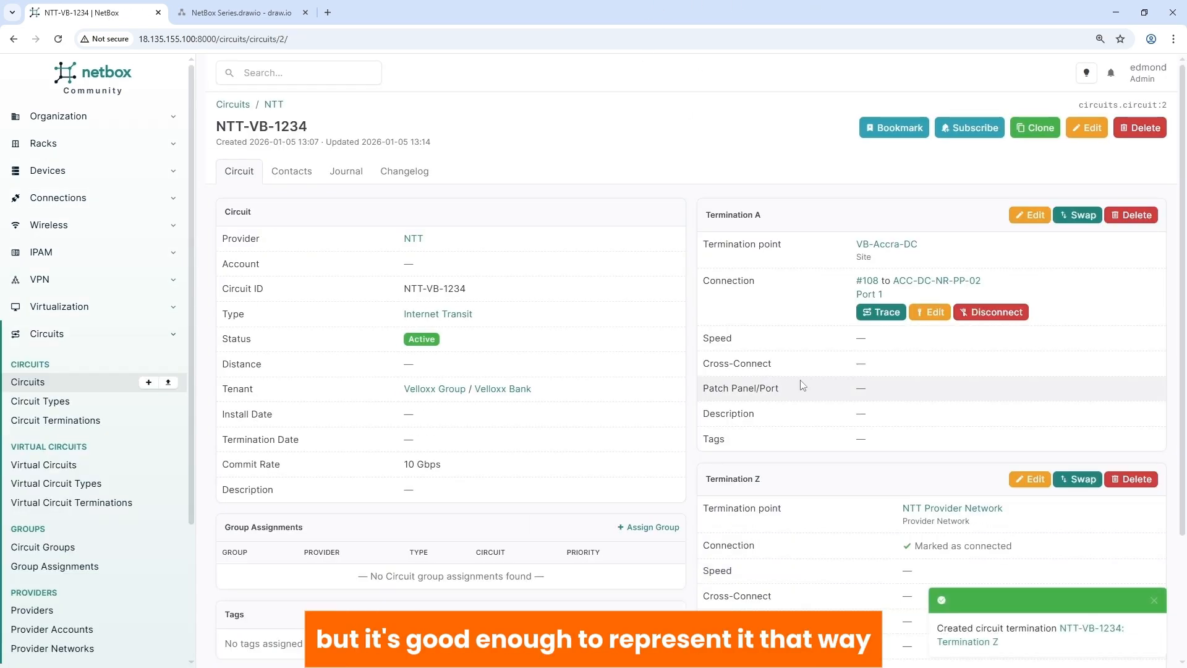
- Trace Termination A's cable path and review it down to Trace Completed
left_click(881, 313)
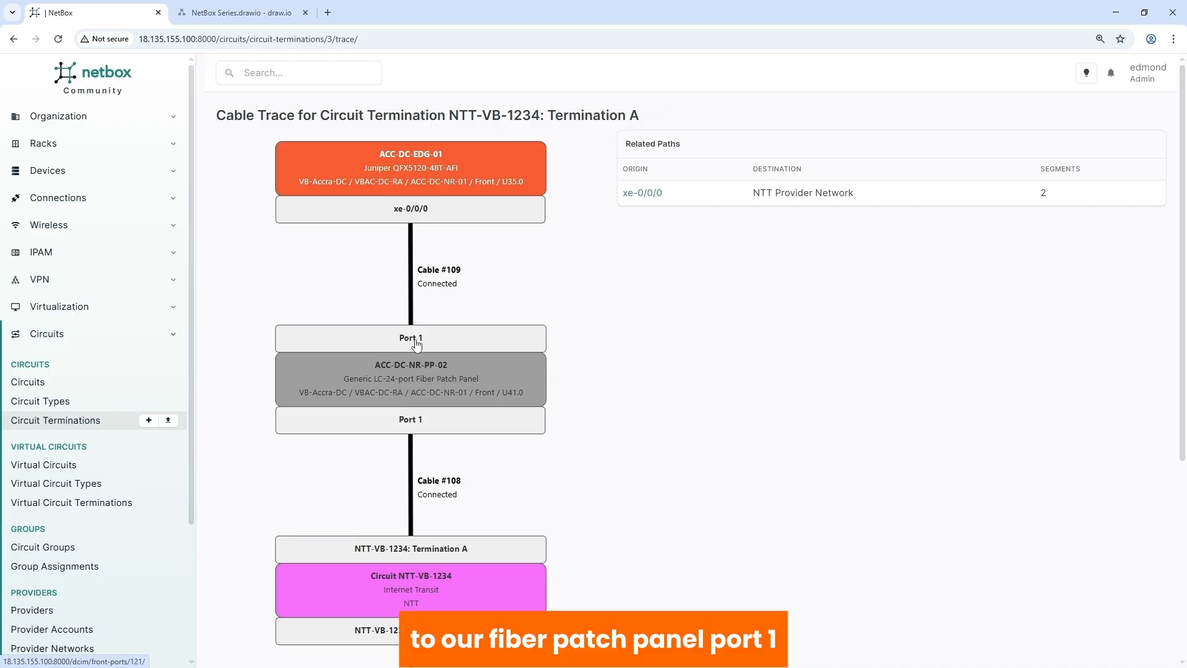
scroll(417, 345, "down", 1)
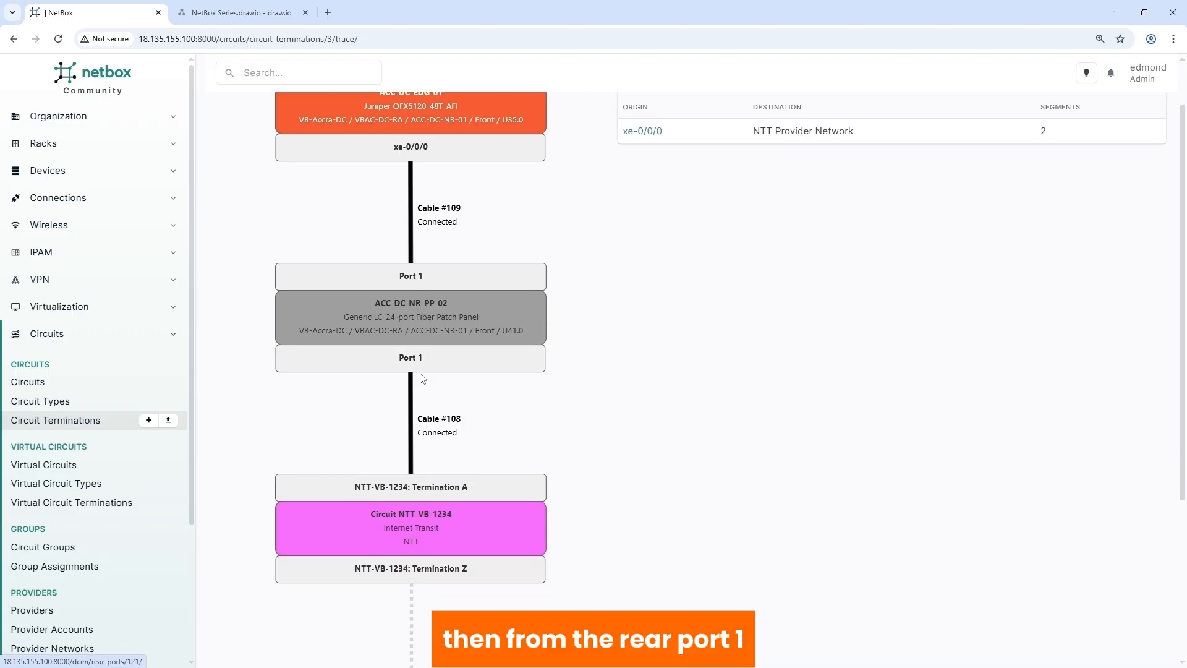
scroll(423, 366, "down", 2)
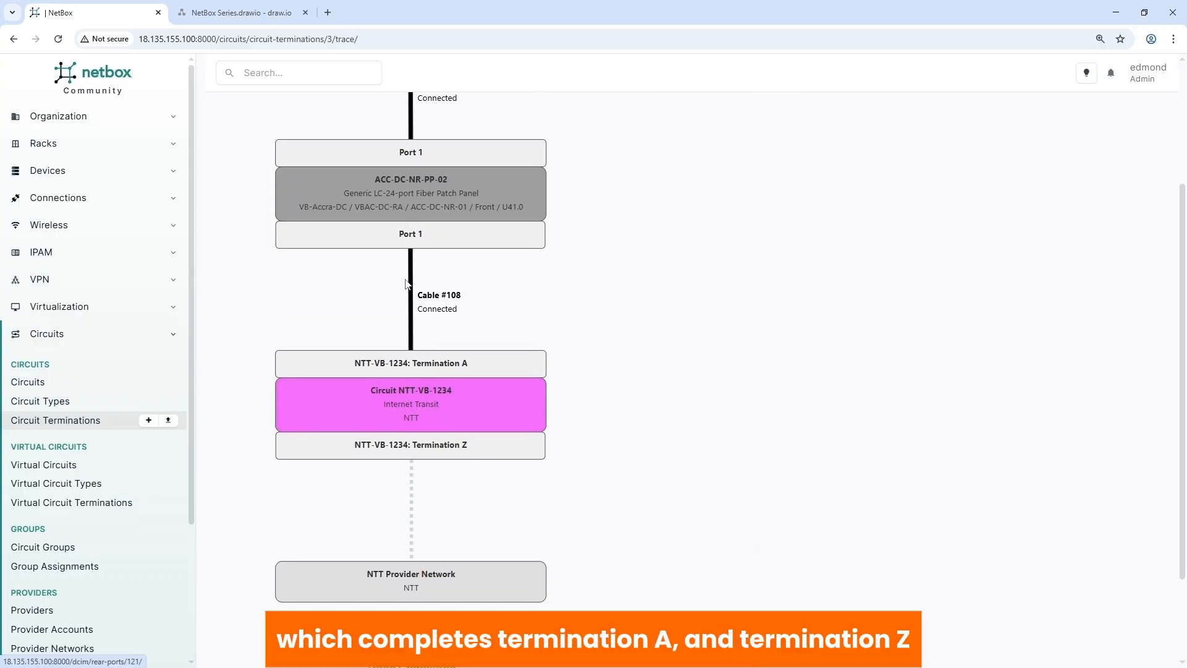
scroll(413, 318, "down", 2)
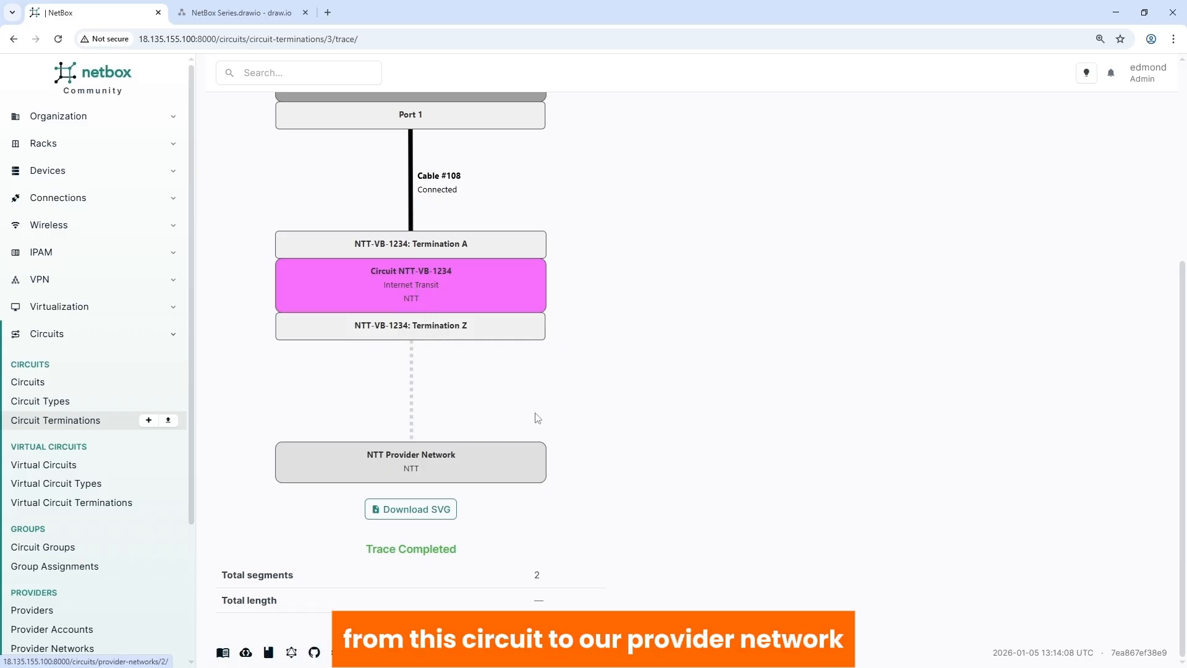
scroll(538, 417, "up", 4)
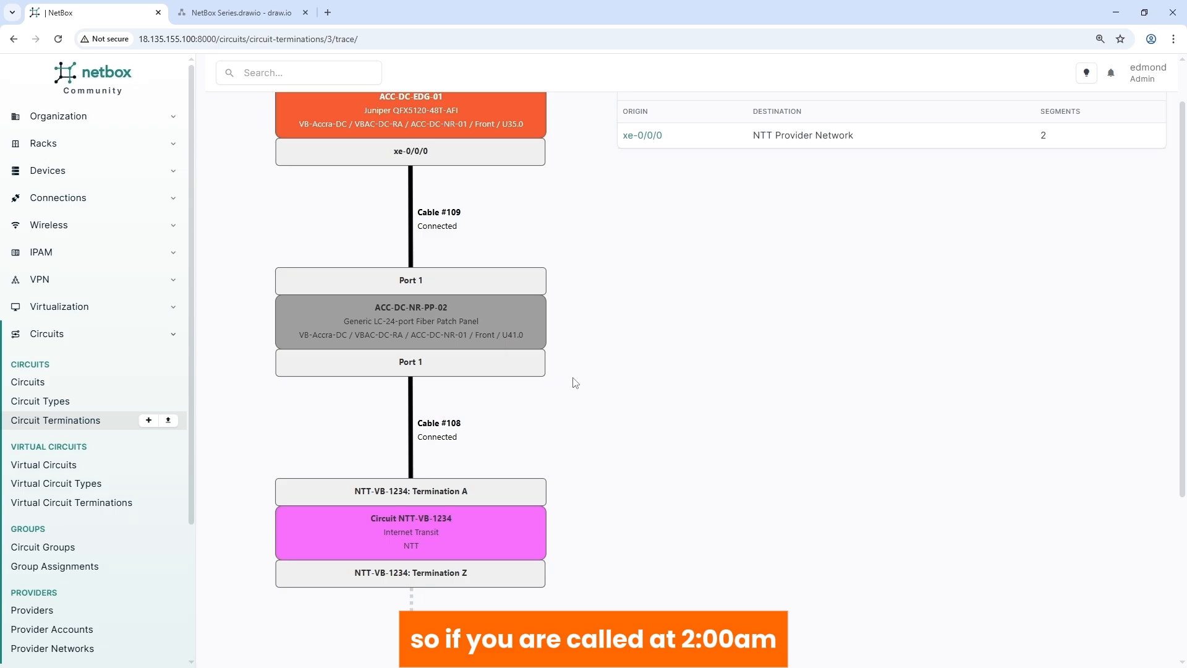
scroll(454, 303, "up", 1)
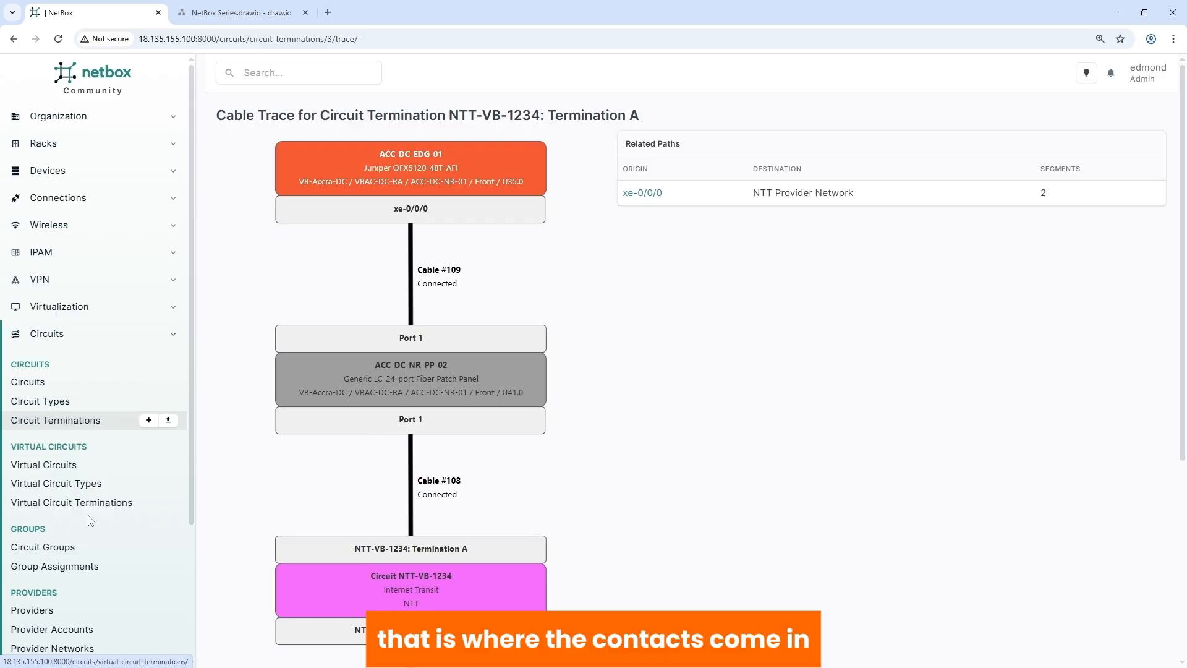
scroll(86, 521, "down", 2)
- Add contact NTT NOC from group External to provider NTT with role Vendor Contact
left_click(43, 492)
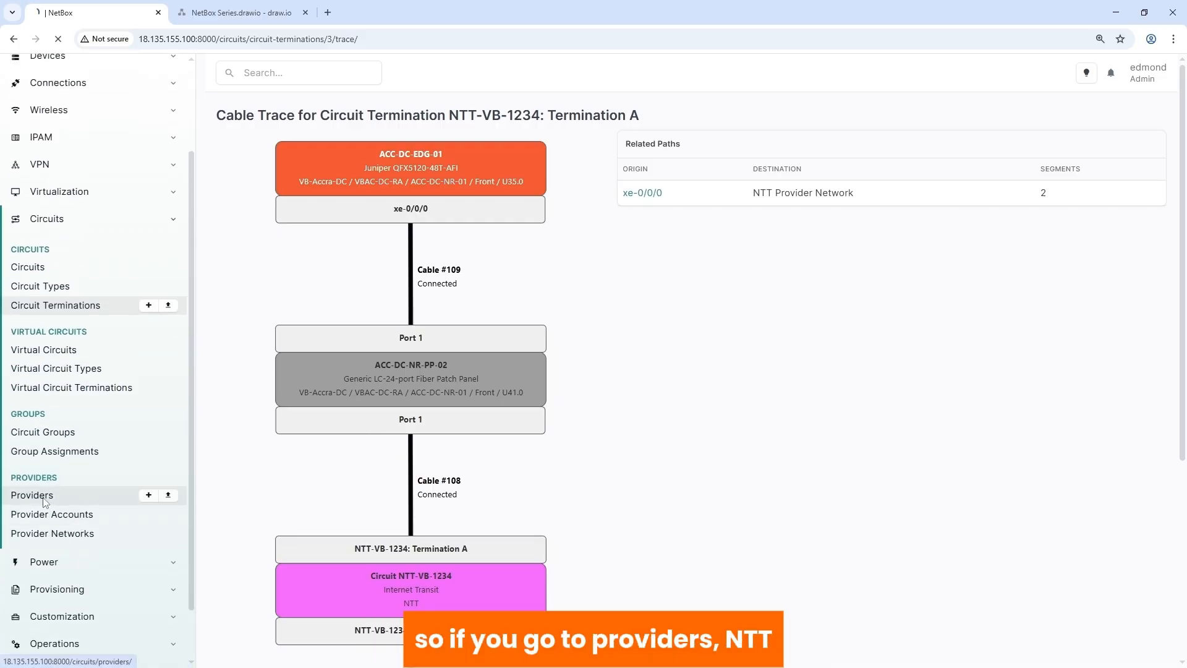
left_click(246, 242)
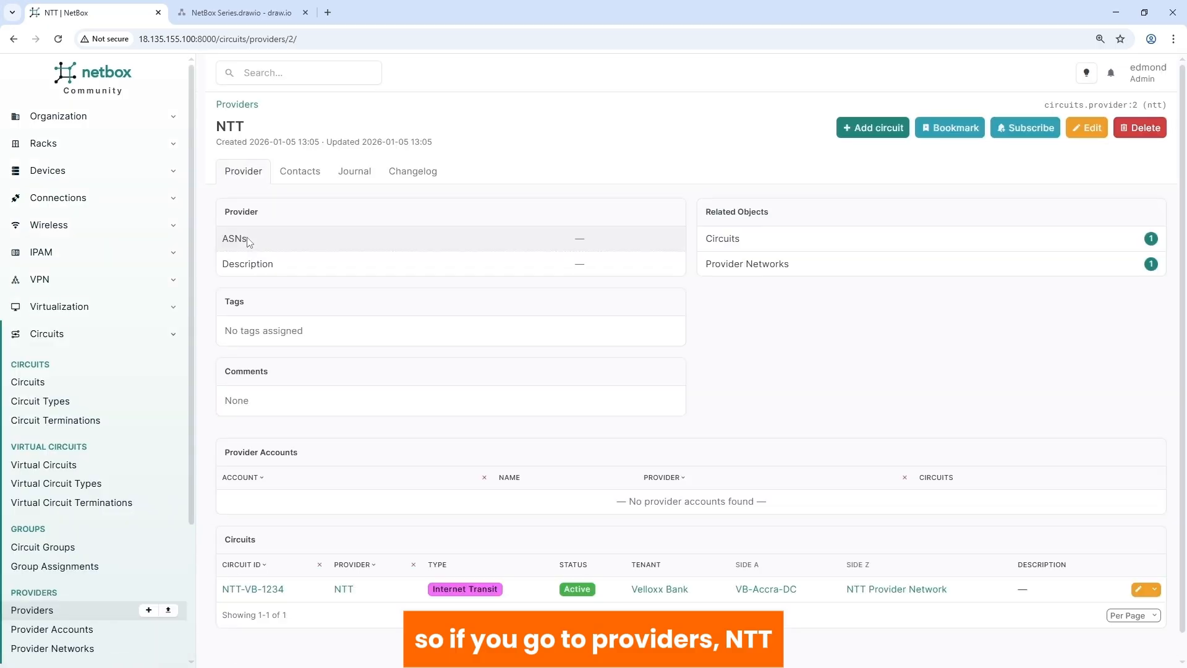
left_click(297, 173)
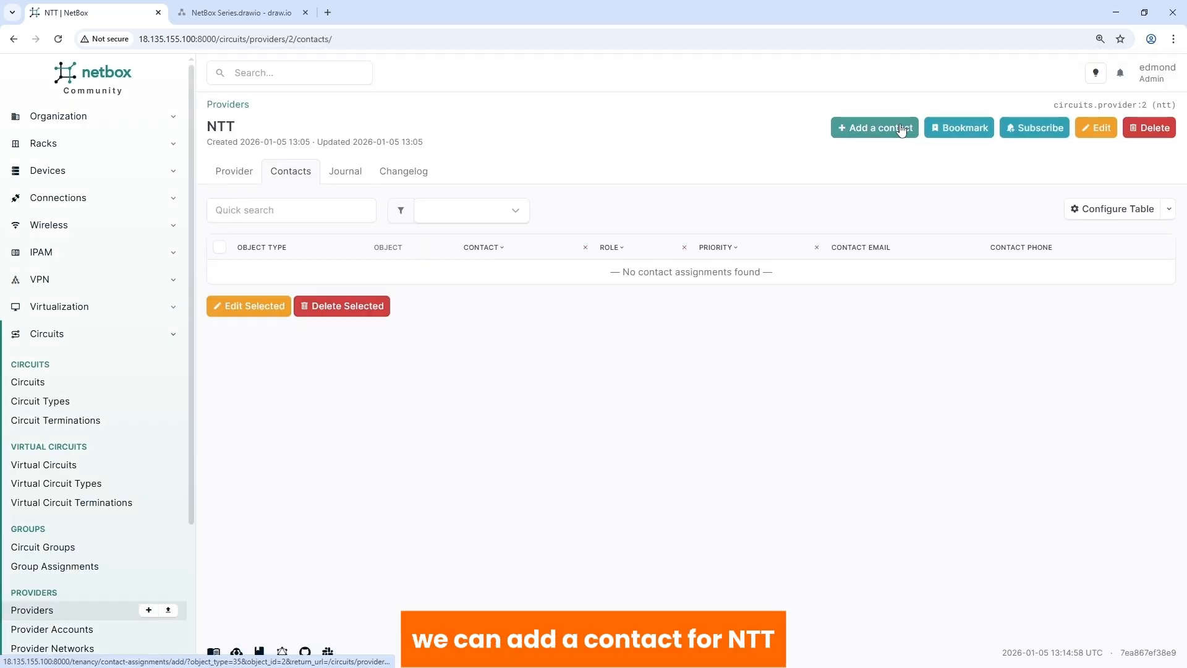
left_click(898, 126)
left_click(589, 235)
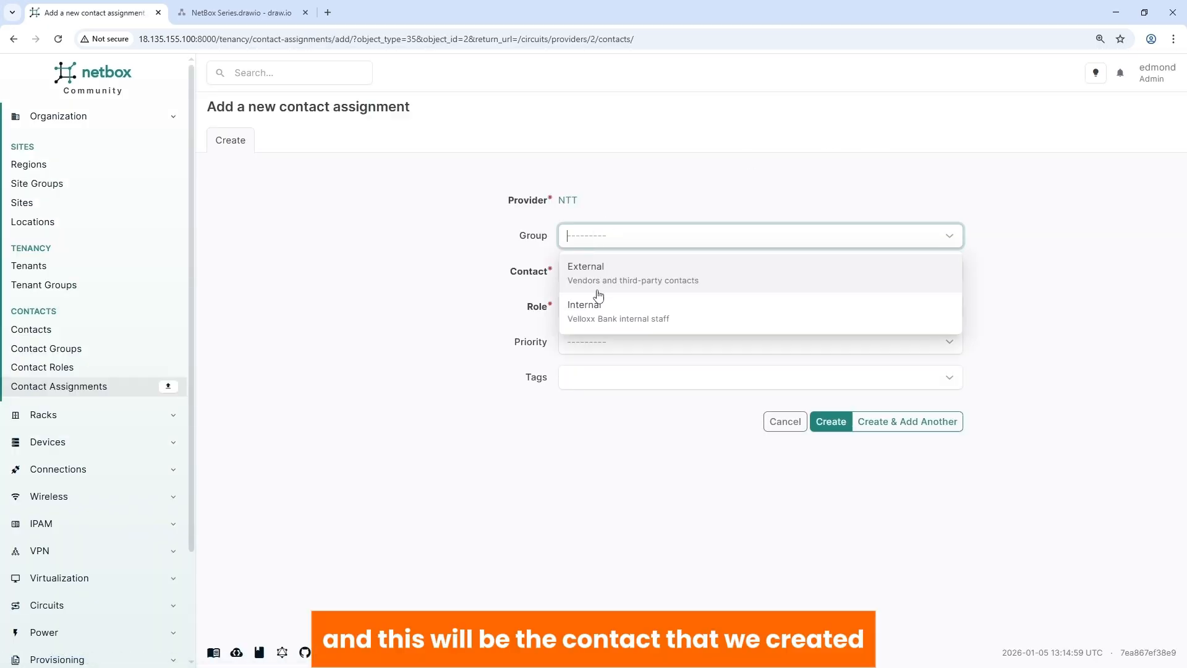
left_click(597, 266)
left_click(595, 274)
left_click(596, 328)
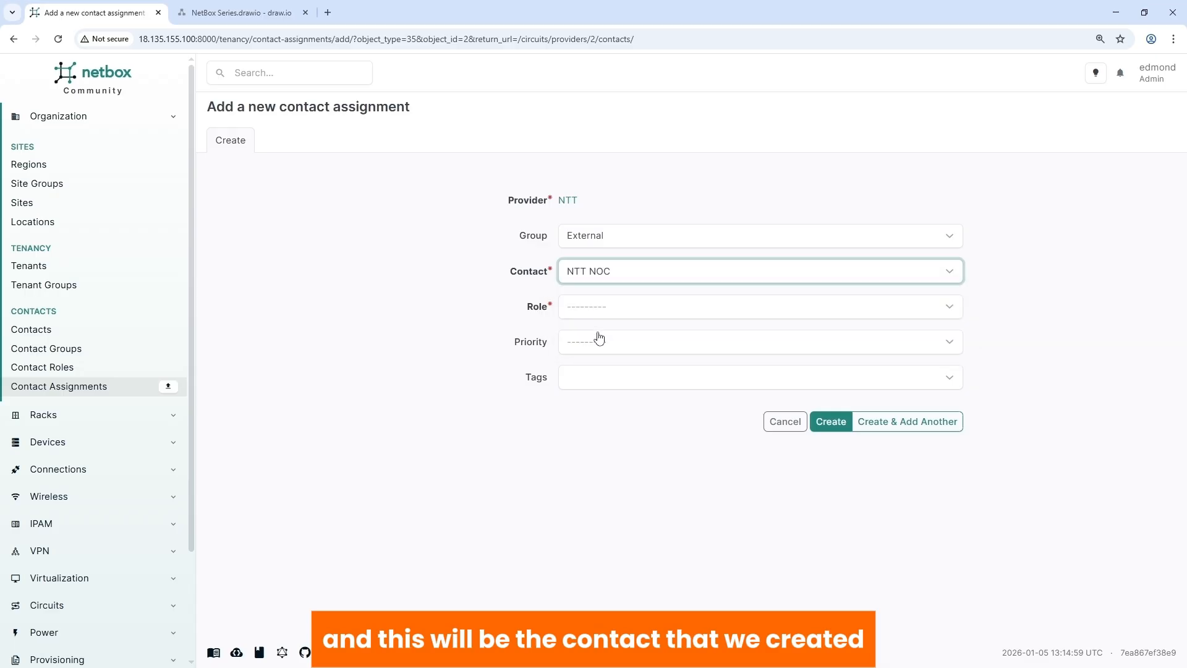
left_click(594, 307)
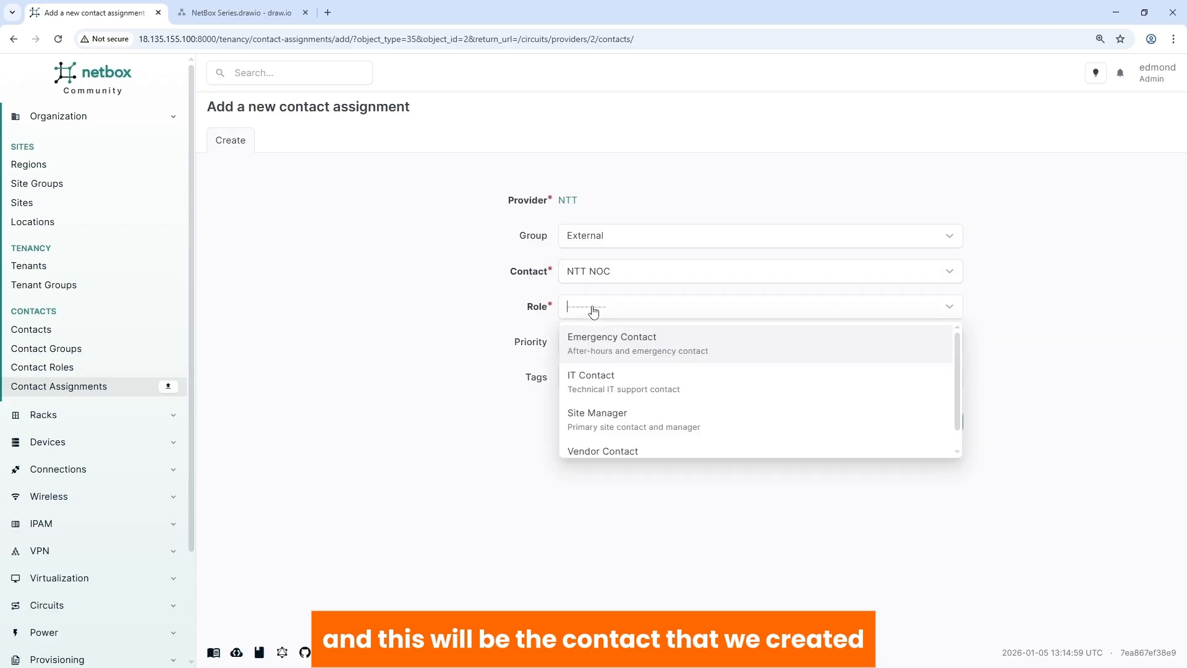
left_click(610, 452)
left_click(827, 423)
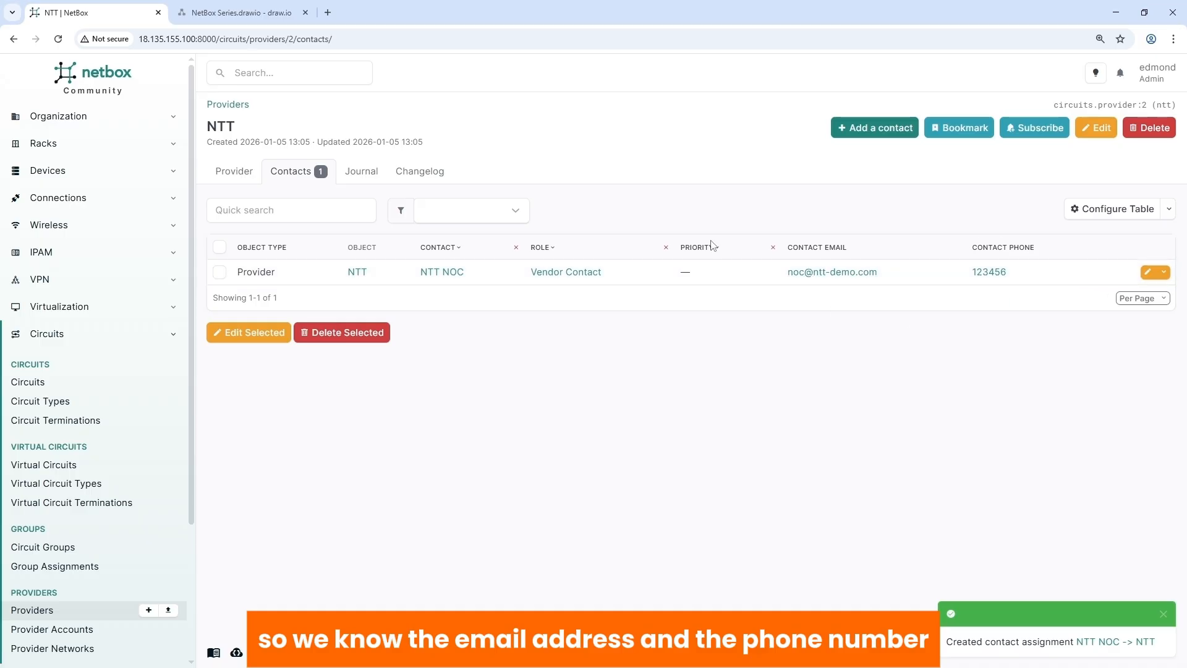
left_click(43, 381)
- Add NTT NOC (External group) as Vendor Contact on NTT-VB-1234, then return to draw.io
left_click(282, 245)
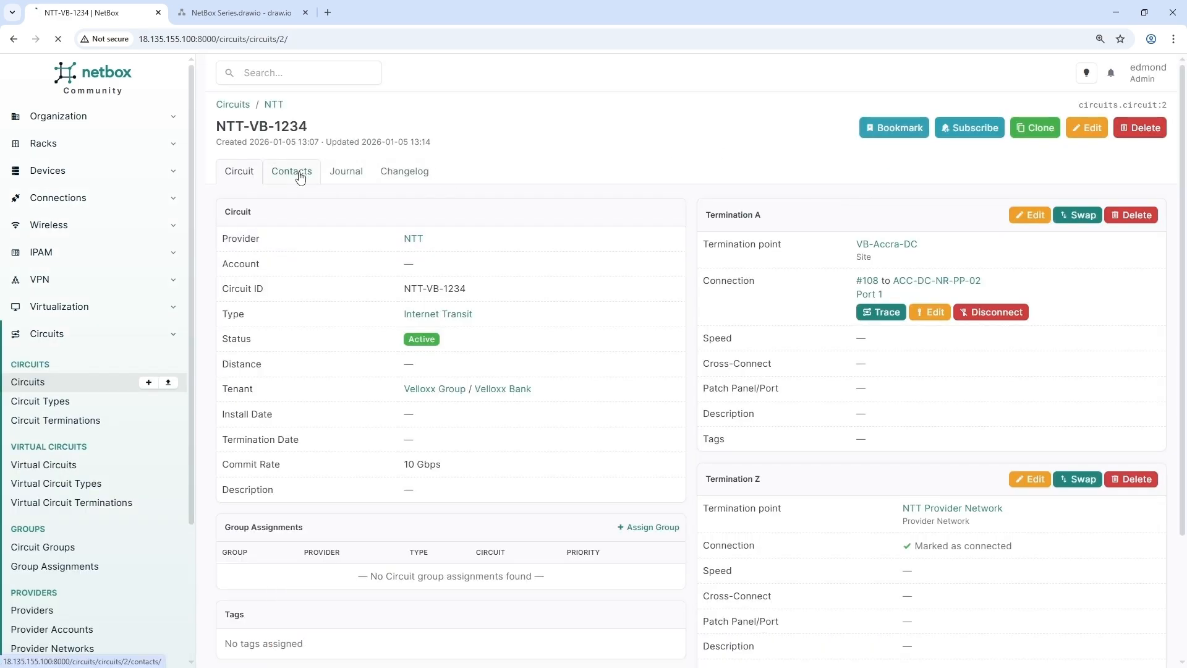
left_click(291, 172)
left_click(828, 130)
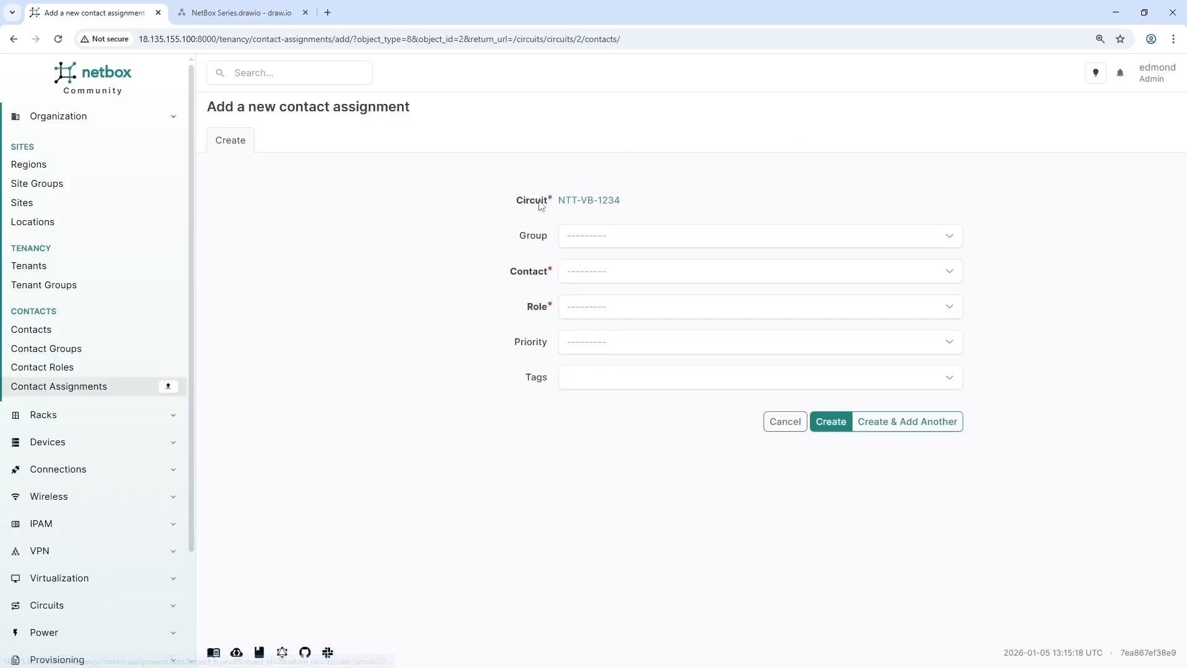
left_click(583, 235)
left_click(593, 273)
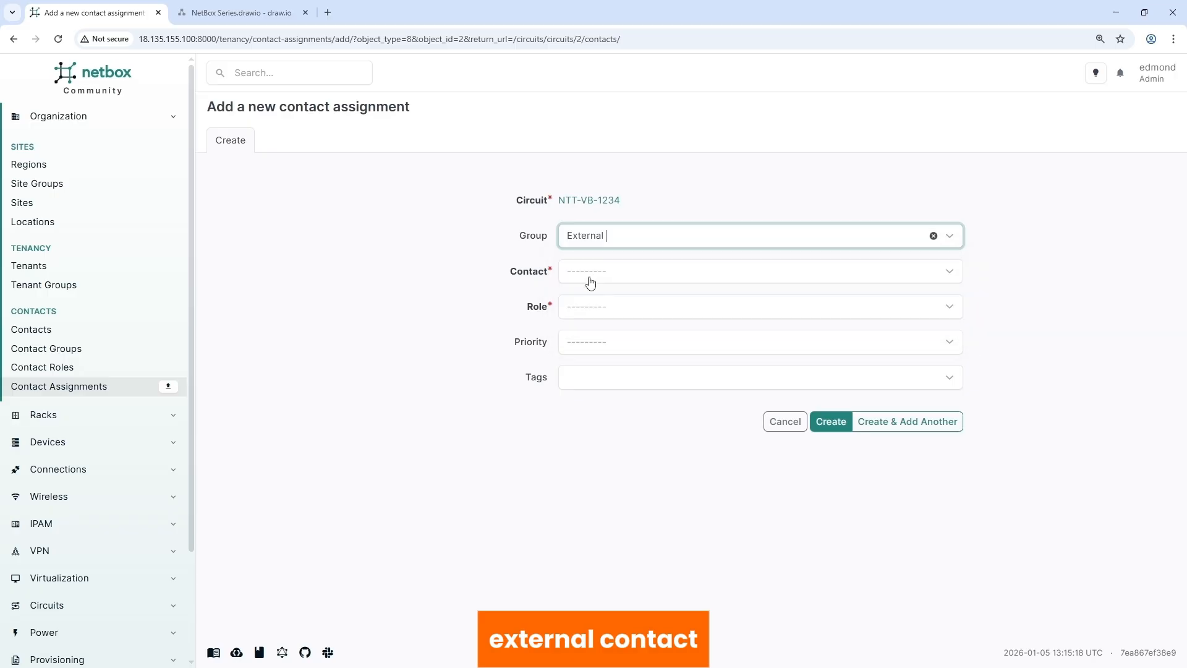
left_click(589, 275)
left_click(596, 332)
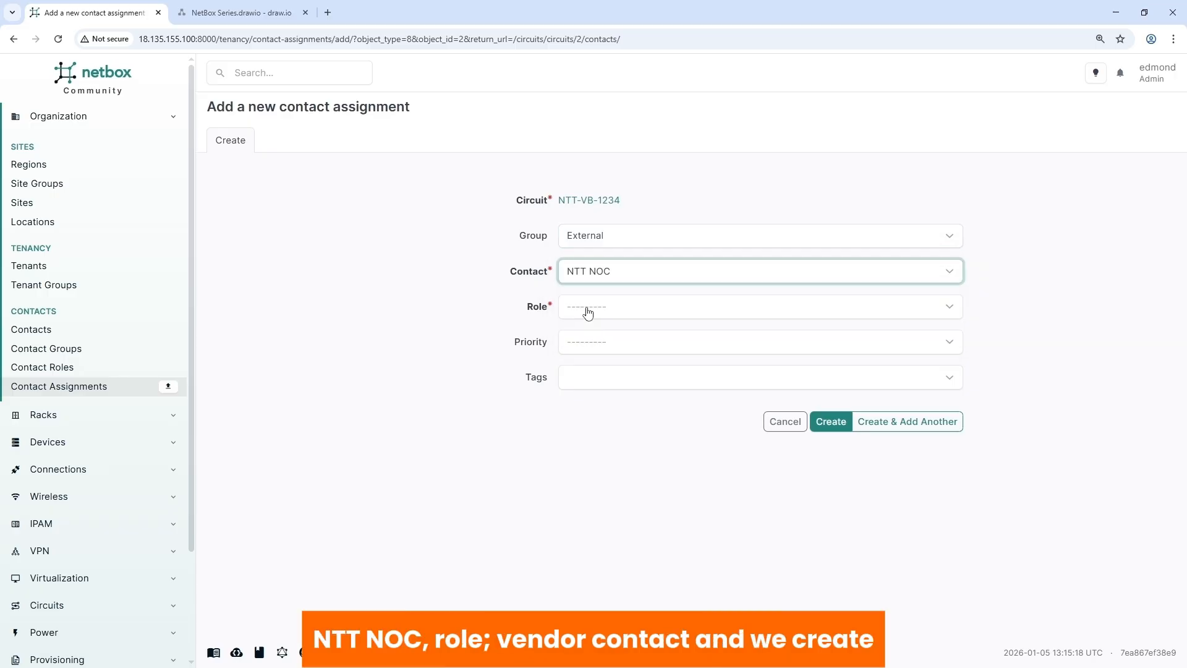
left_click(585, 310)
left_click(600, 458)
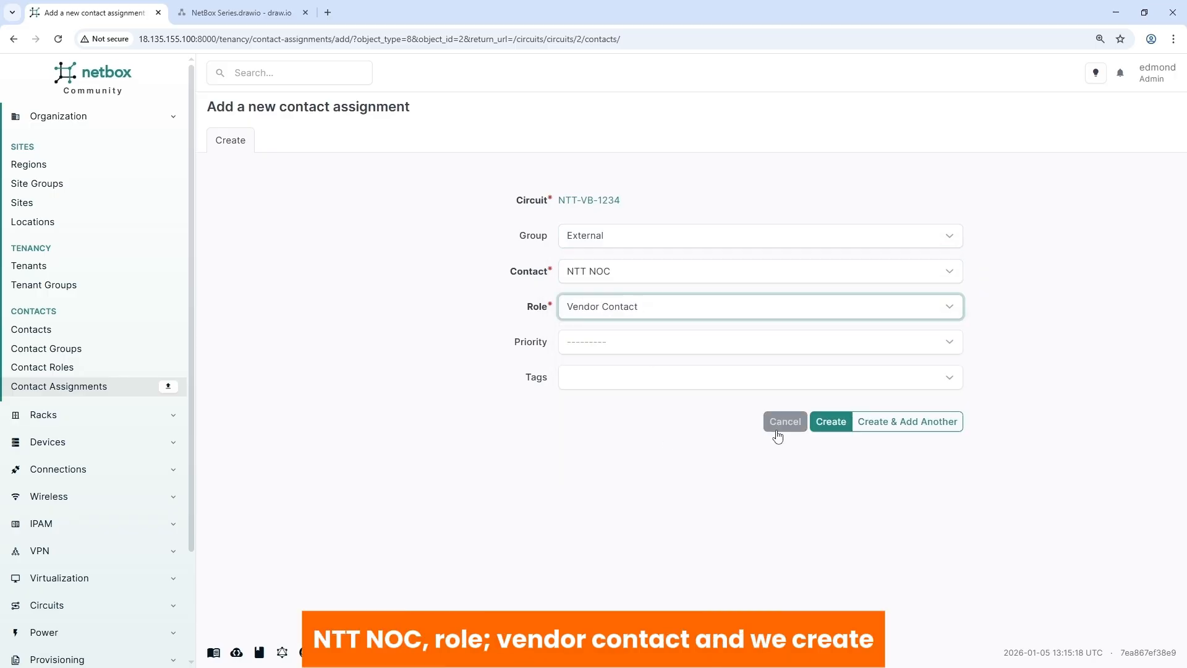
left_click(830, 423)
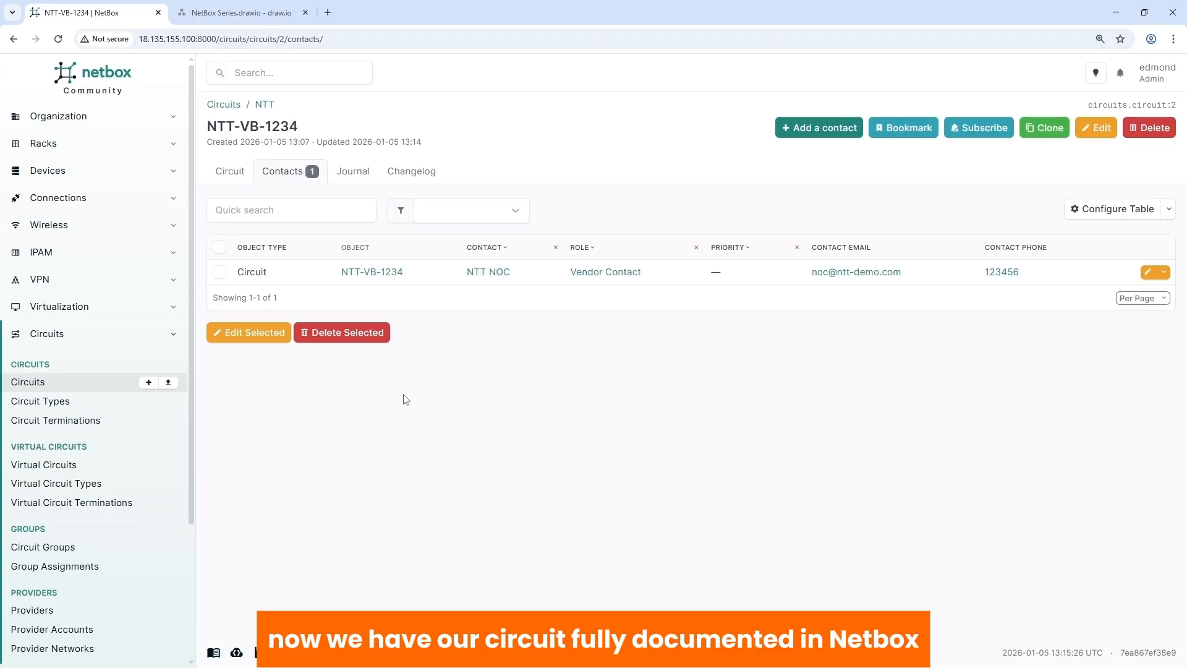
left_click(254, 20)
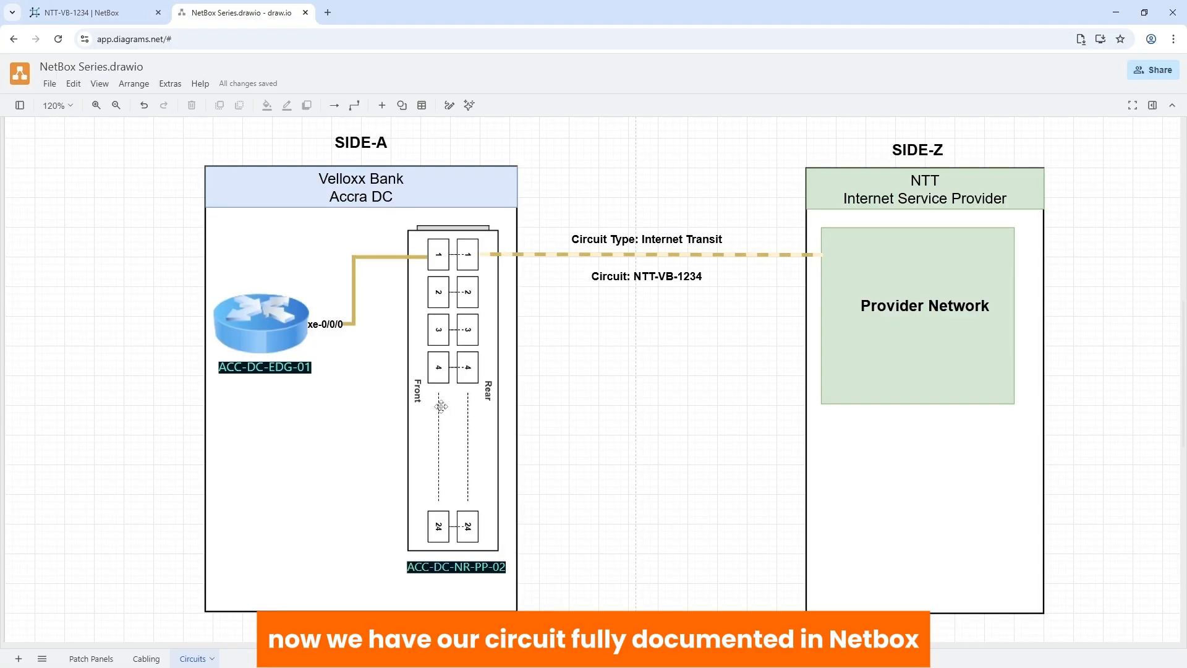